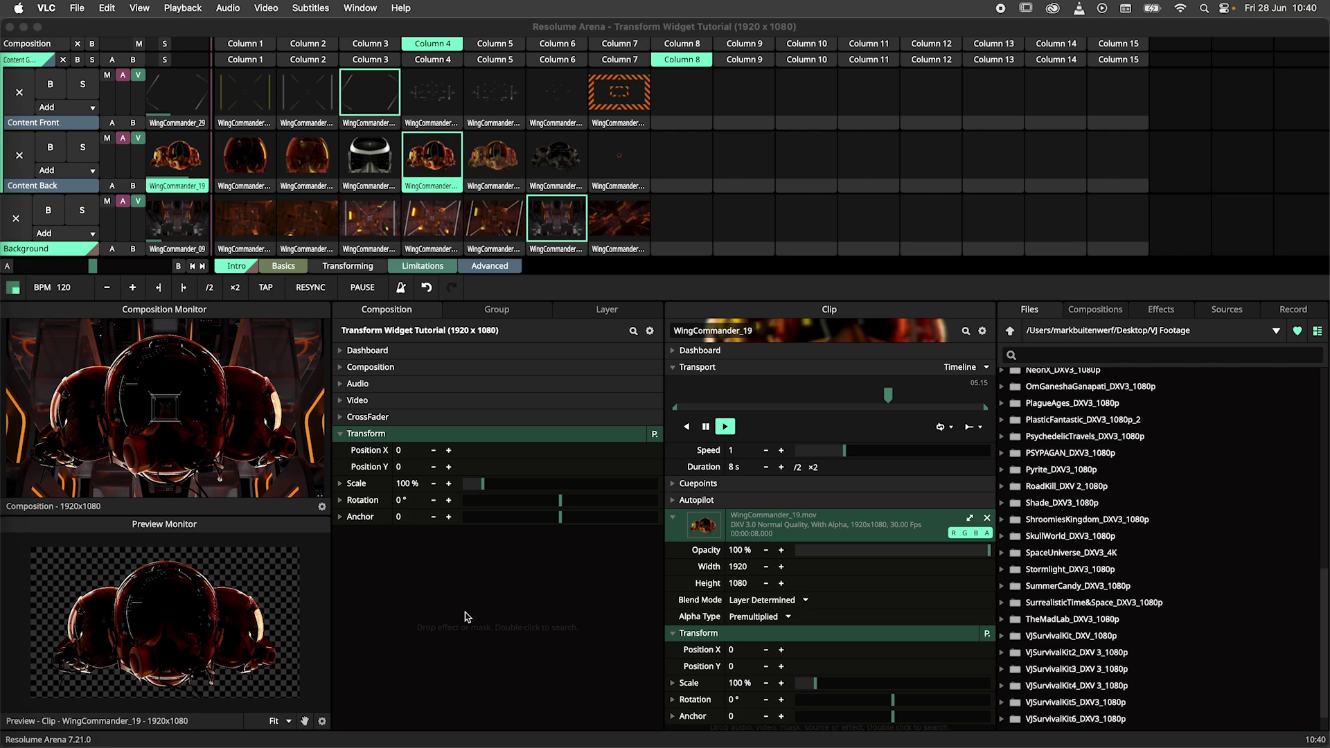
# Shrink the WingCommander_19 clip to about 65% in Arena's Preview and move it up-right.
pyautogui.click(450, 189)
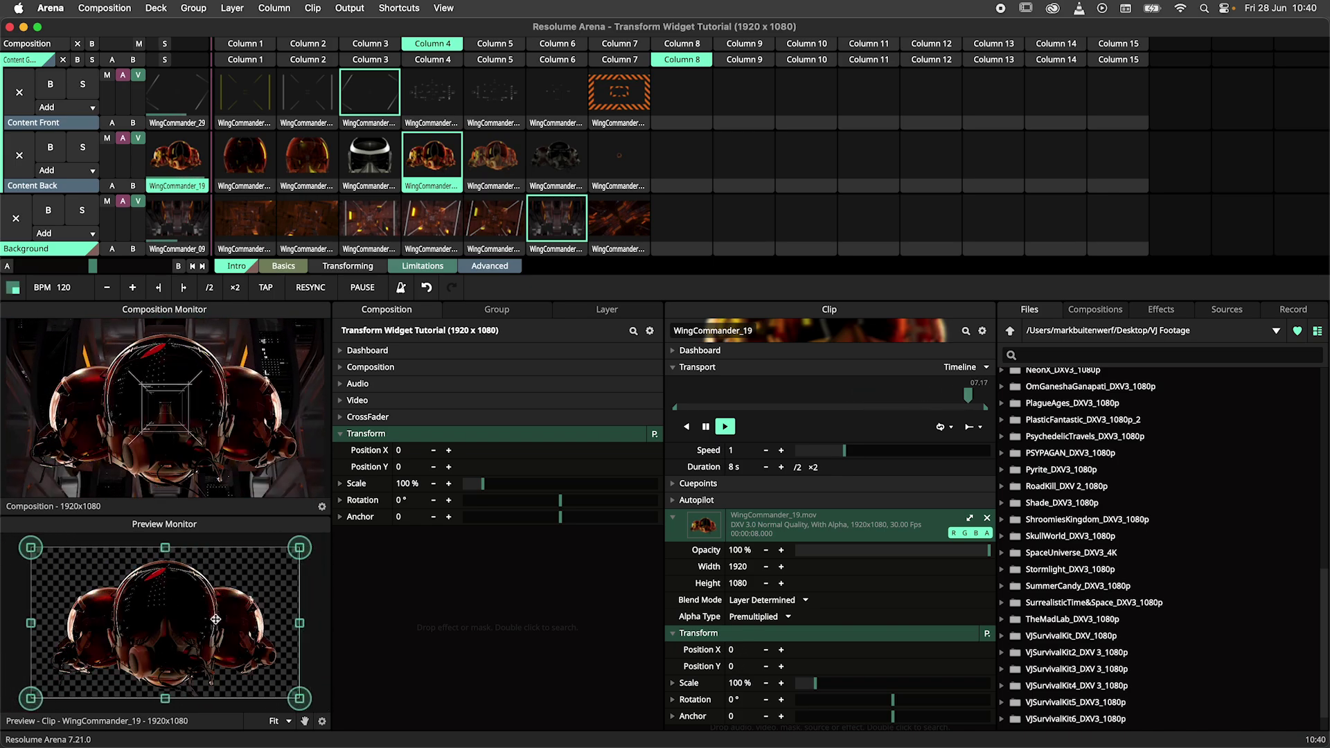
pyautogui.moveTo(317, 548); pyautogui.dragTo(263, 632)
pyautogui.moveTo(183, 638); pyautogui.dragTo(310, 573)
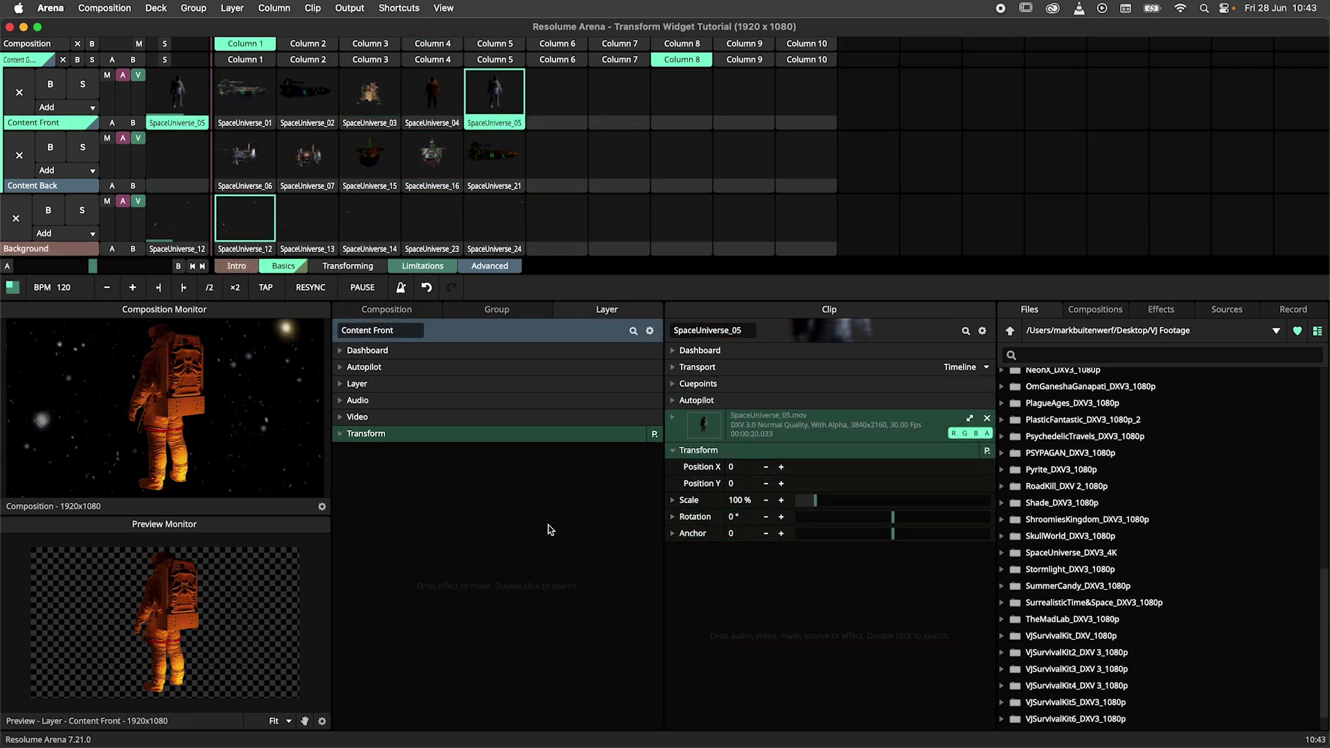
# Check the Group and Composition transform settings, then expand the Content Front layer's Transform section.
pyautogui.moveTo(242, 612)
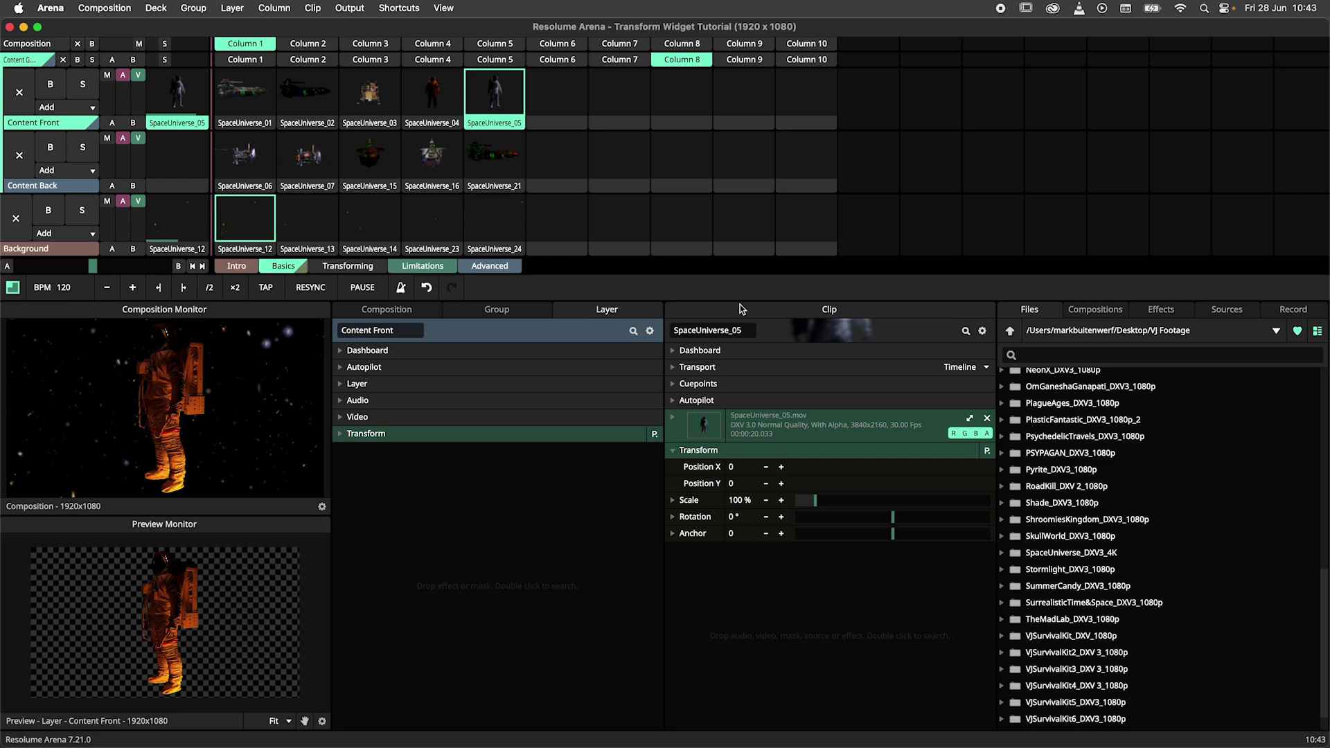
pyautogui.click(517, 309)
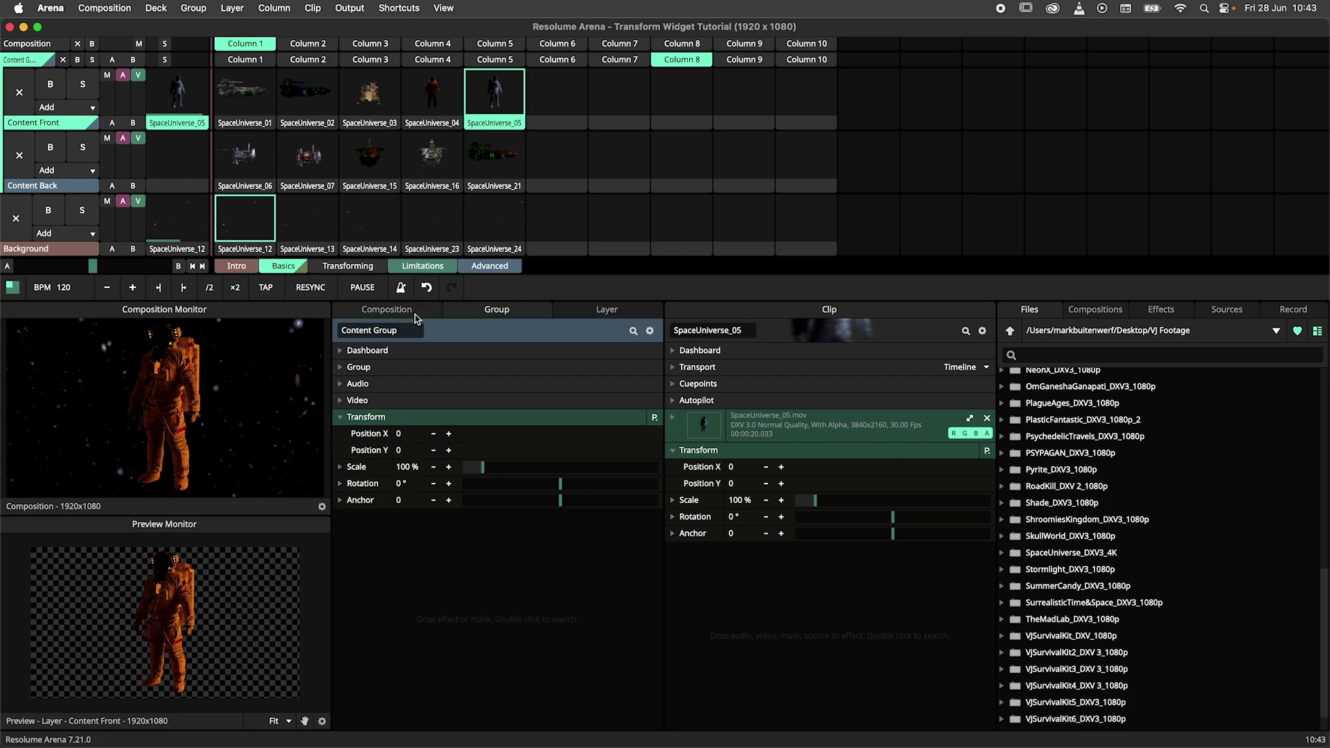
pyautogui.click(414, 314)
pyautogui.click(497, 309)
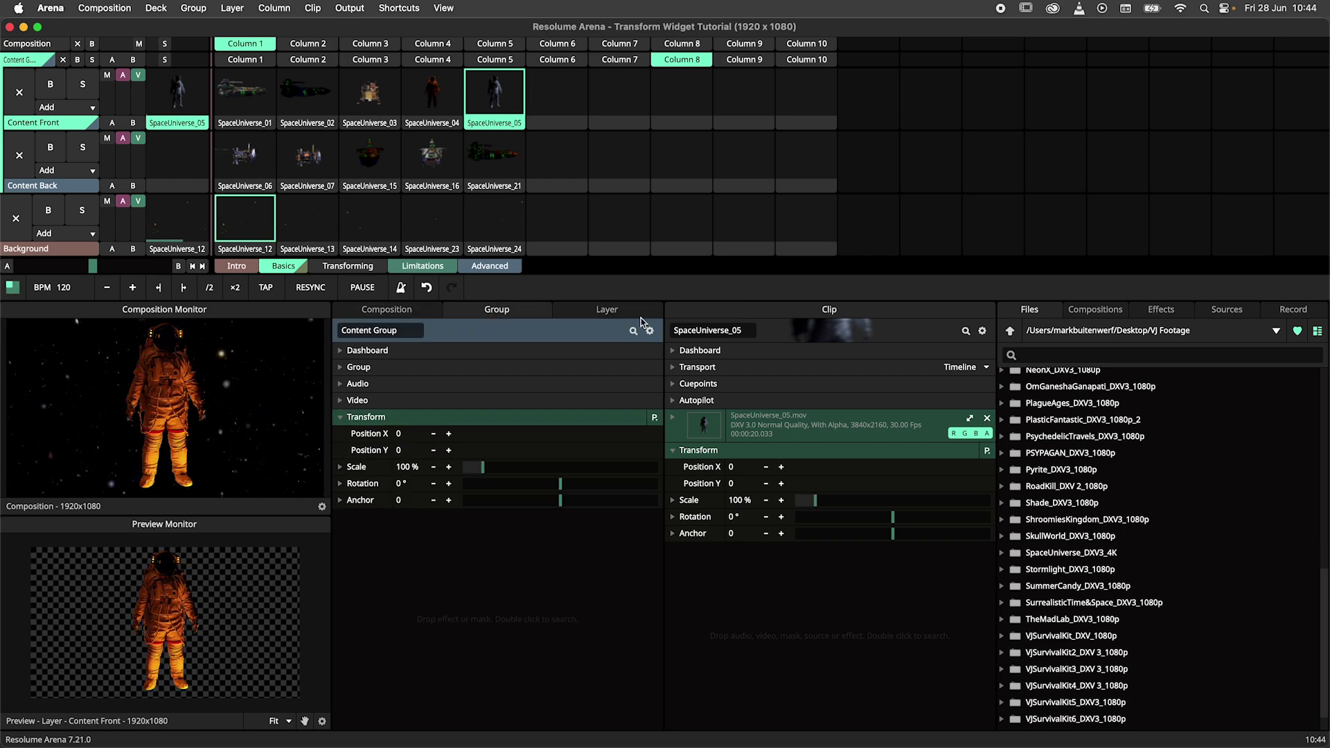
pyautogui.click(607, 309)
pyautogui.click(562, 437)
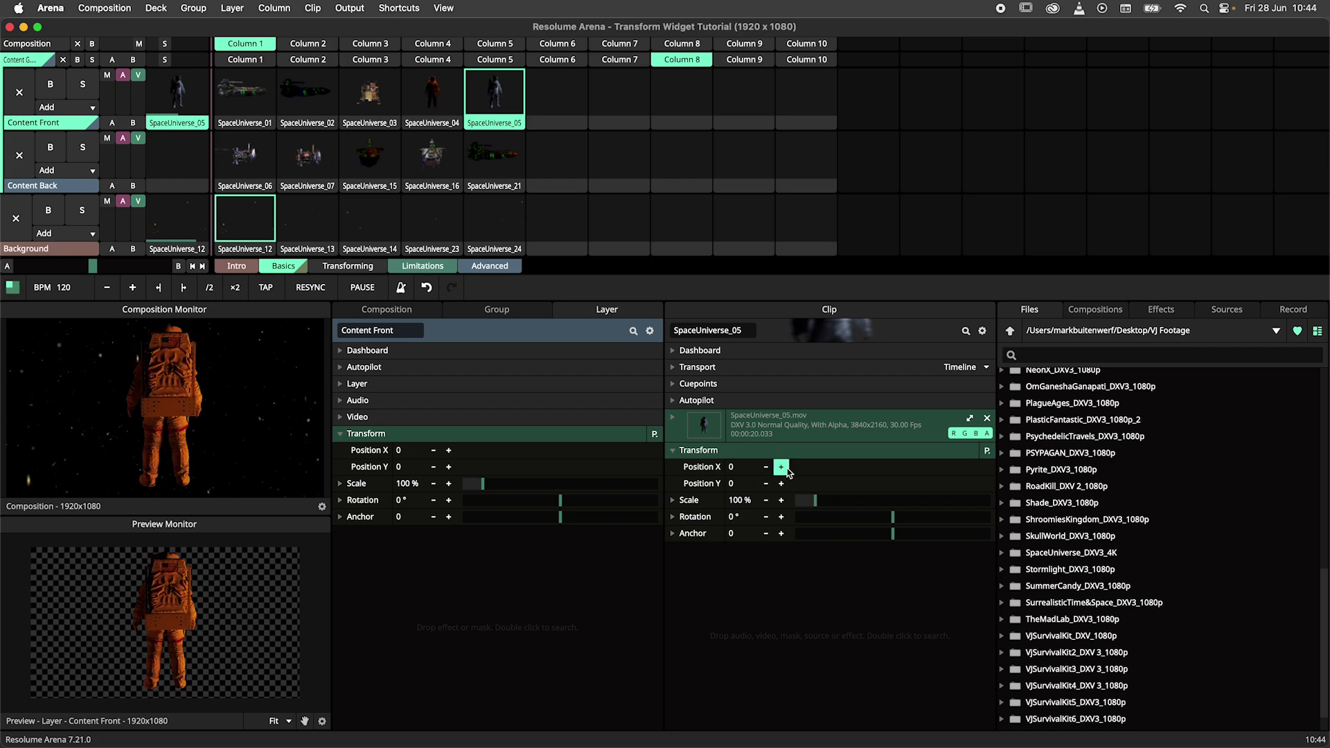
pyautogui.moveTo(787, 473); pyautogui.dragTo(777, 470)
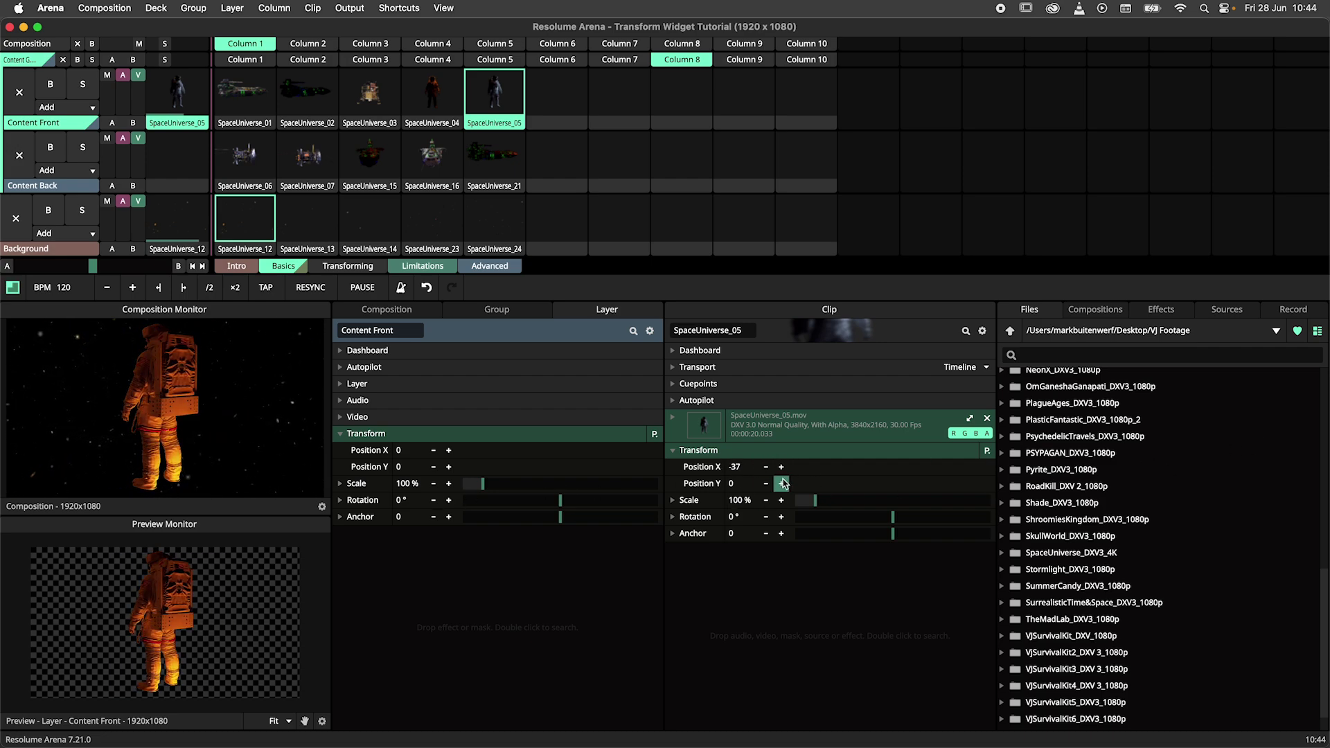
pyautogui.doubleClick(782, 471)
pyautogui.moveTo(950, 480); pyautogui.dragTo(781, 489)
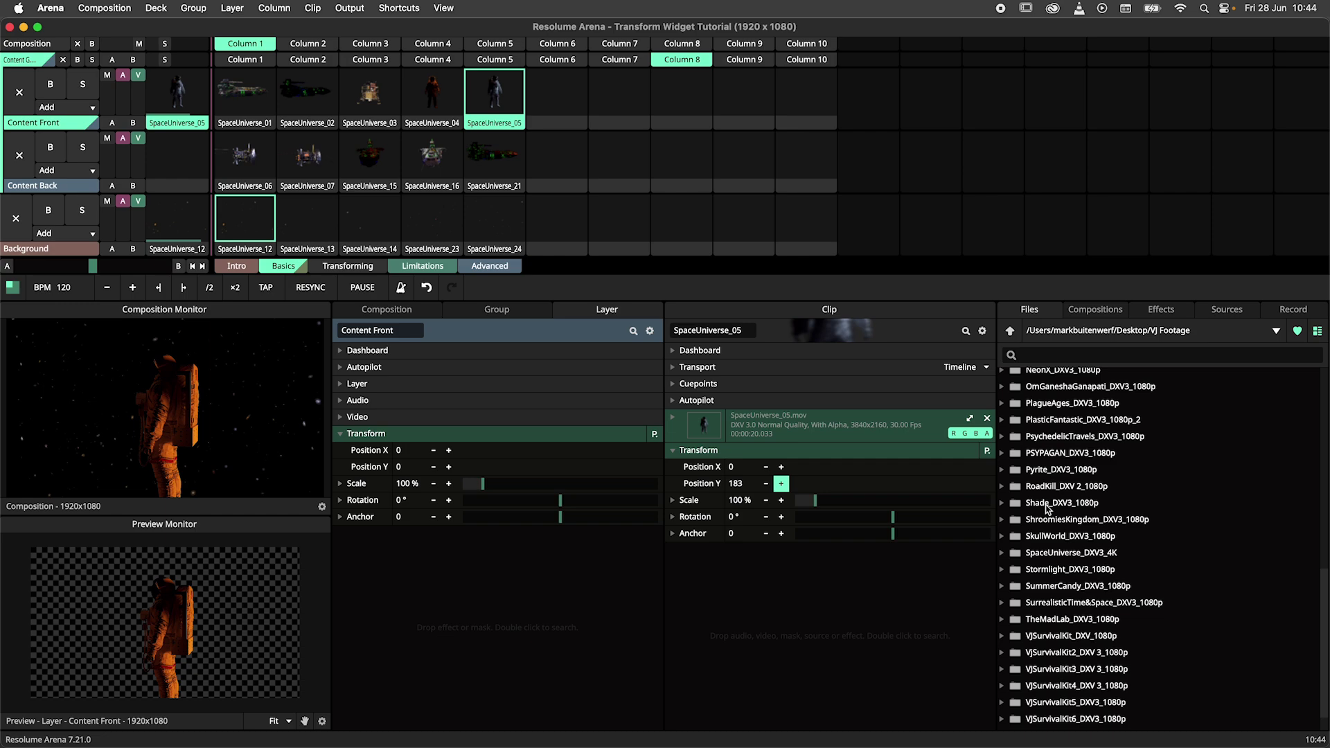
pyautogui.doubleClick(781, 483)
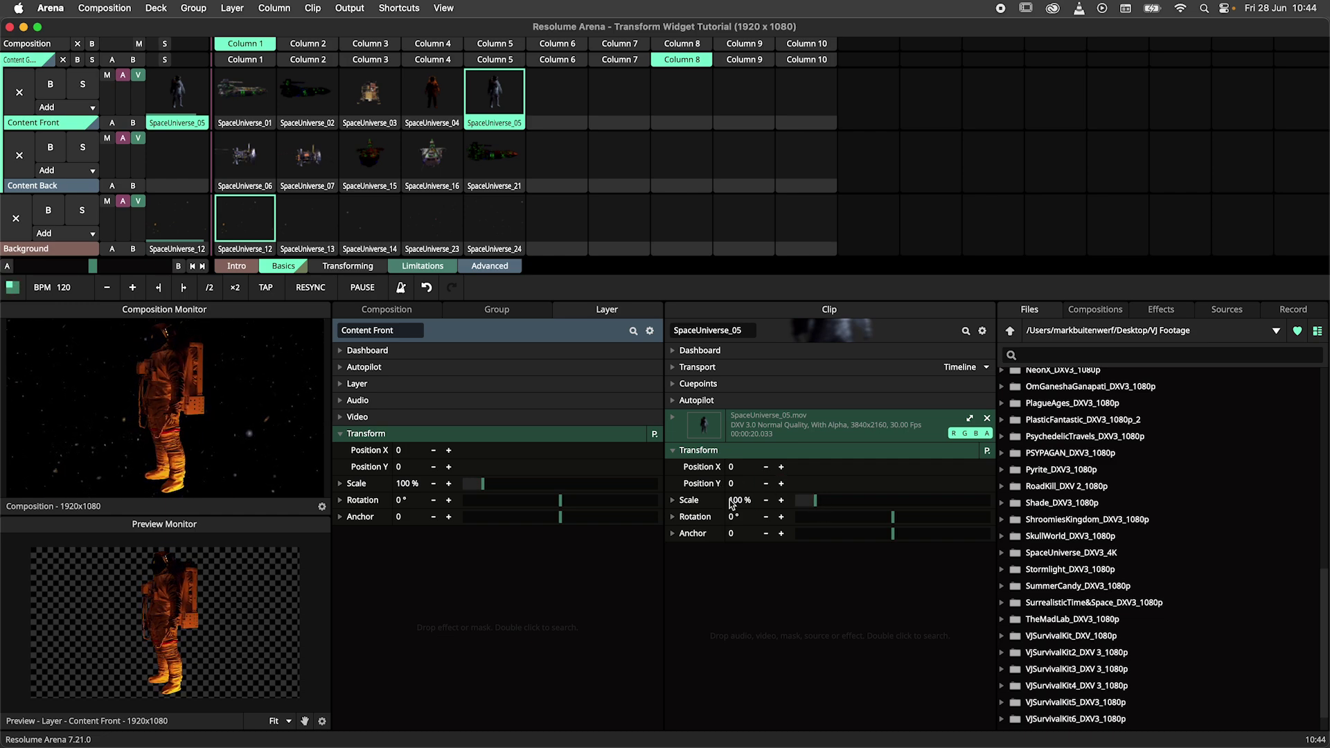
pyautogui.click(678, 501)
pyautogui.moveTo(814, 517); pyautogui.dragTo(913, 571)
pyautogui.doubleClick(832, 551)
pyautogui.click(685, 505)
pyautogui.click(689, 517)
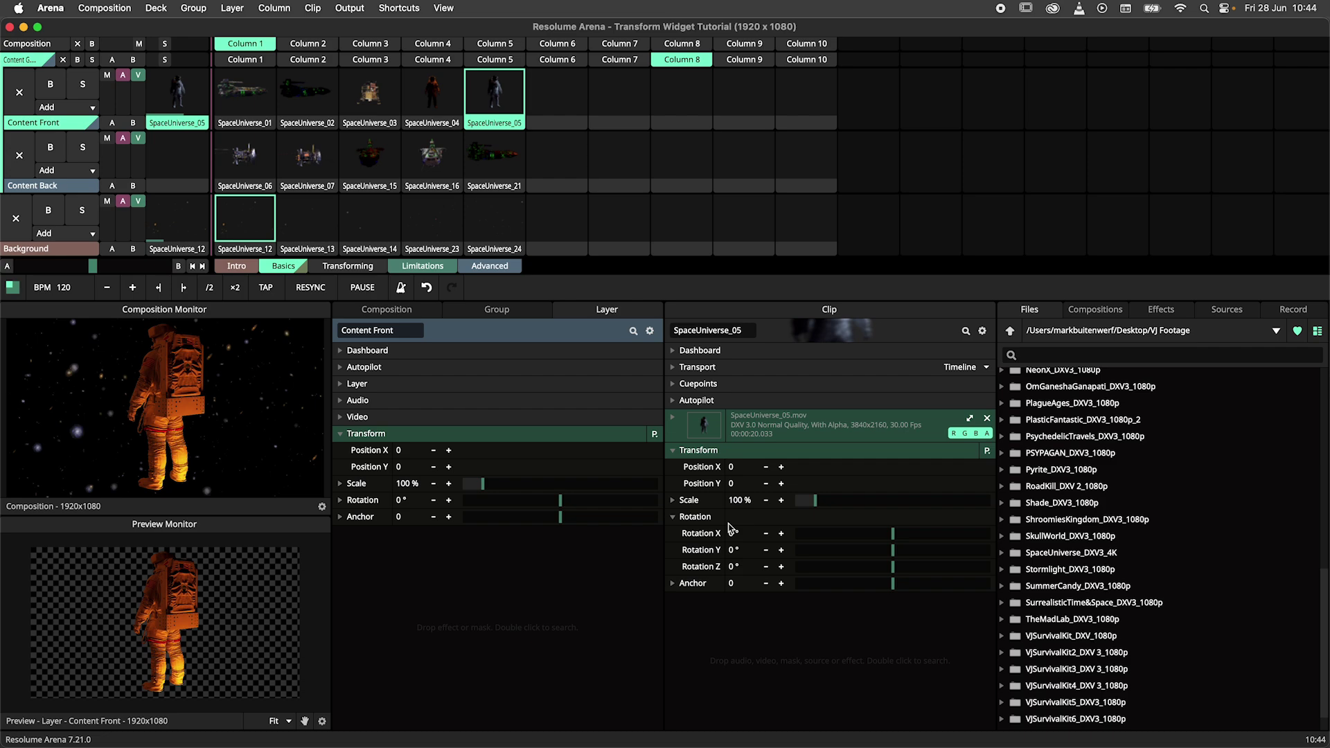
pyautogui.click(703, 518)
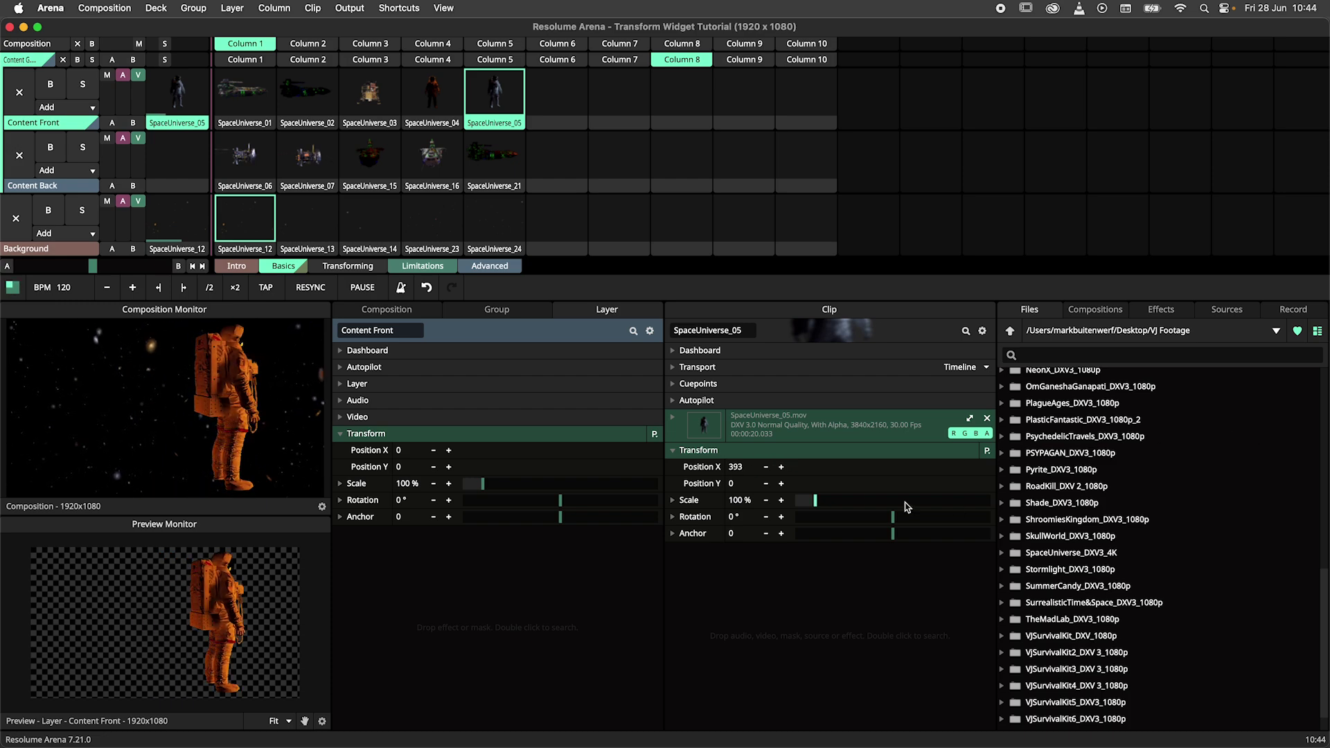
pyautogui.moveTo(814, 500); pyautogui.dragTo(812, 500)
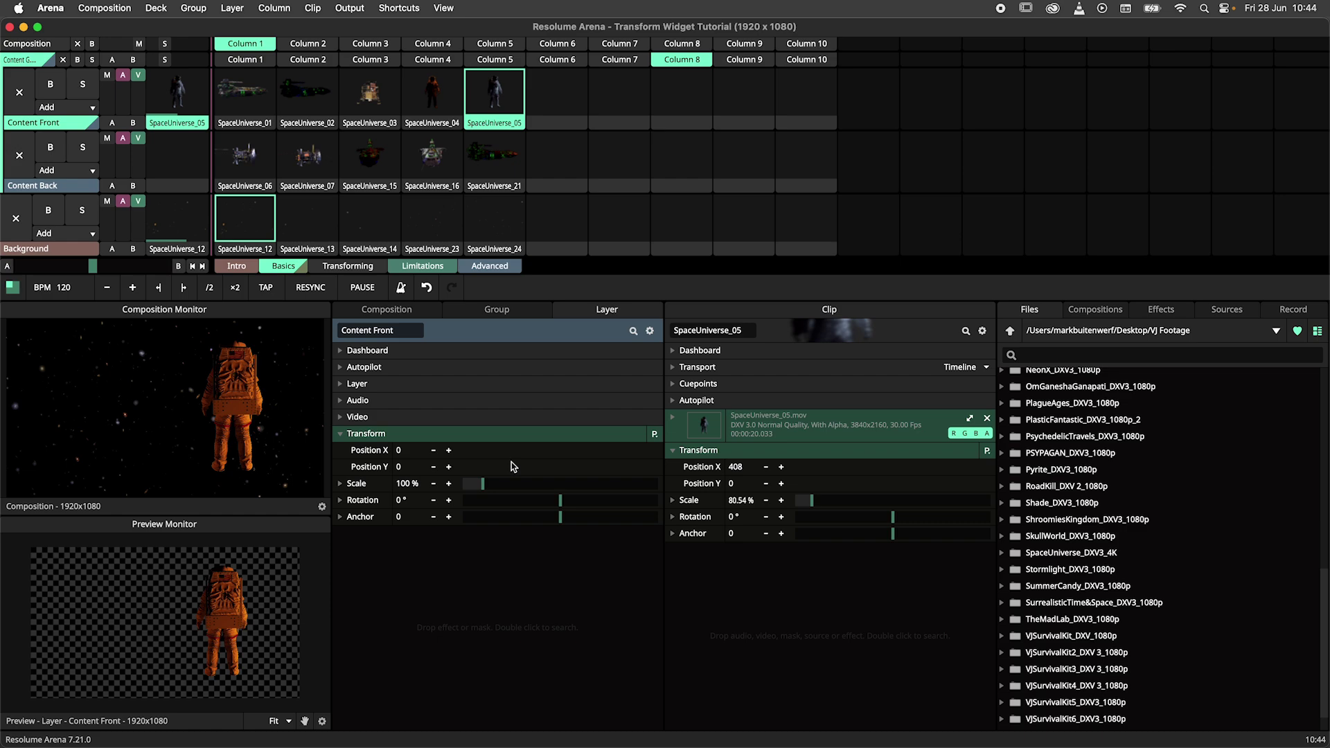
pyautogui.moveTo(485, 483)
pyautogui.moveTo(484, 483); pyautogui.dragTo(493, 484)
pyautogui.click(432, 92)
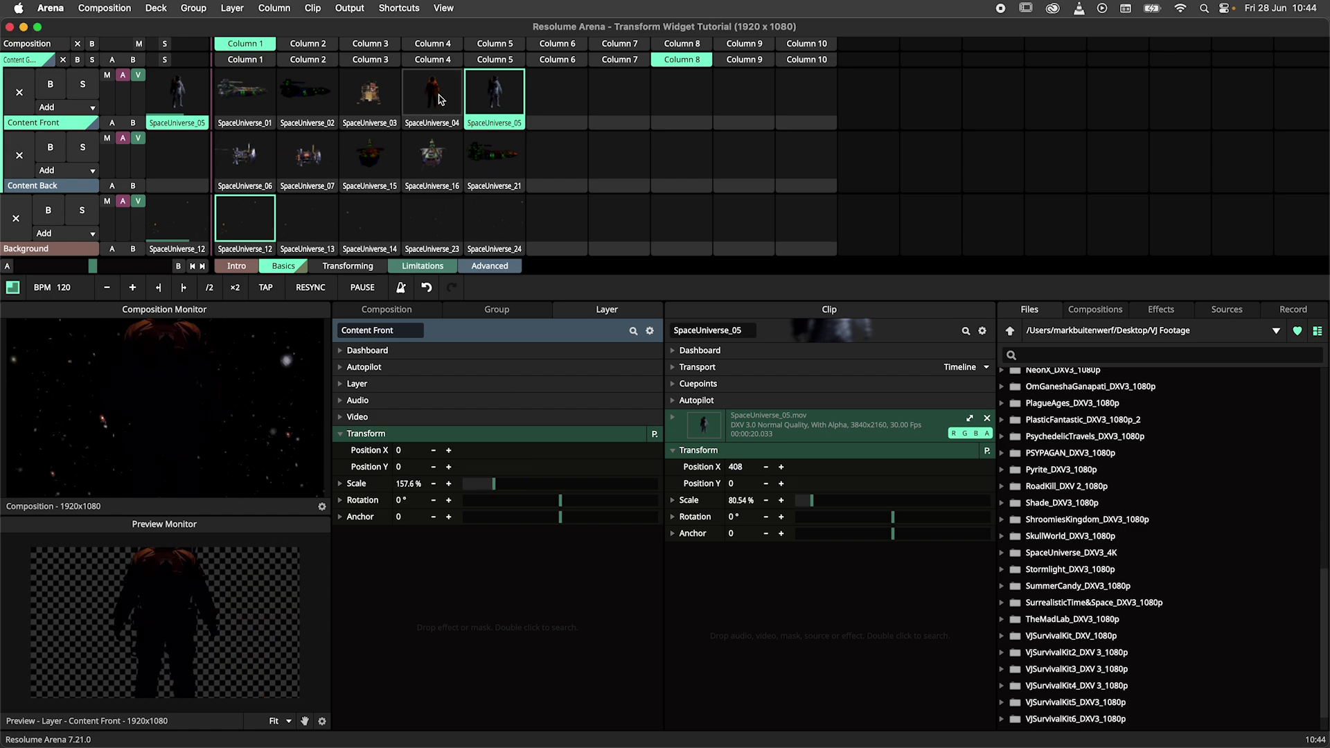
pyautogui.click(379, 106)
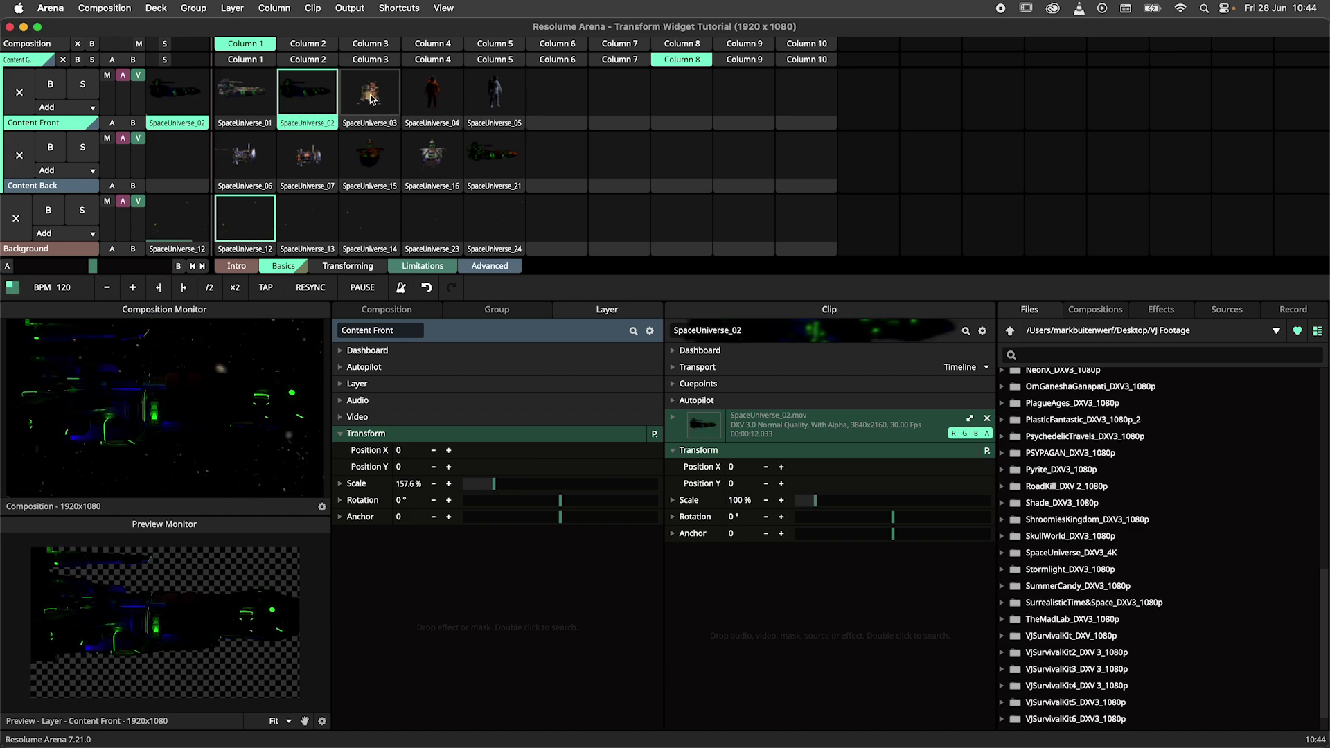
pyautogui.click(433, 103)
pyautogui.click(494, 97)
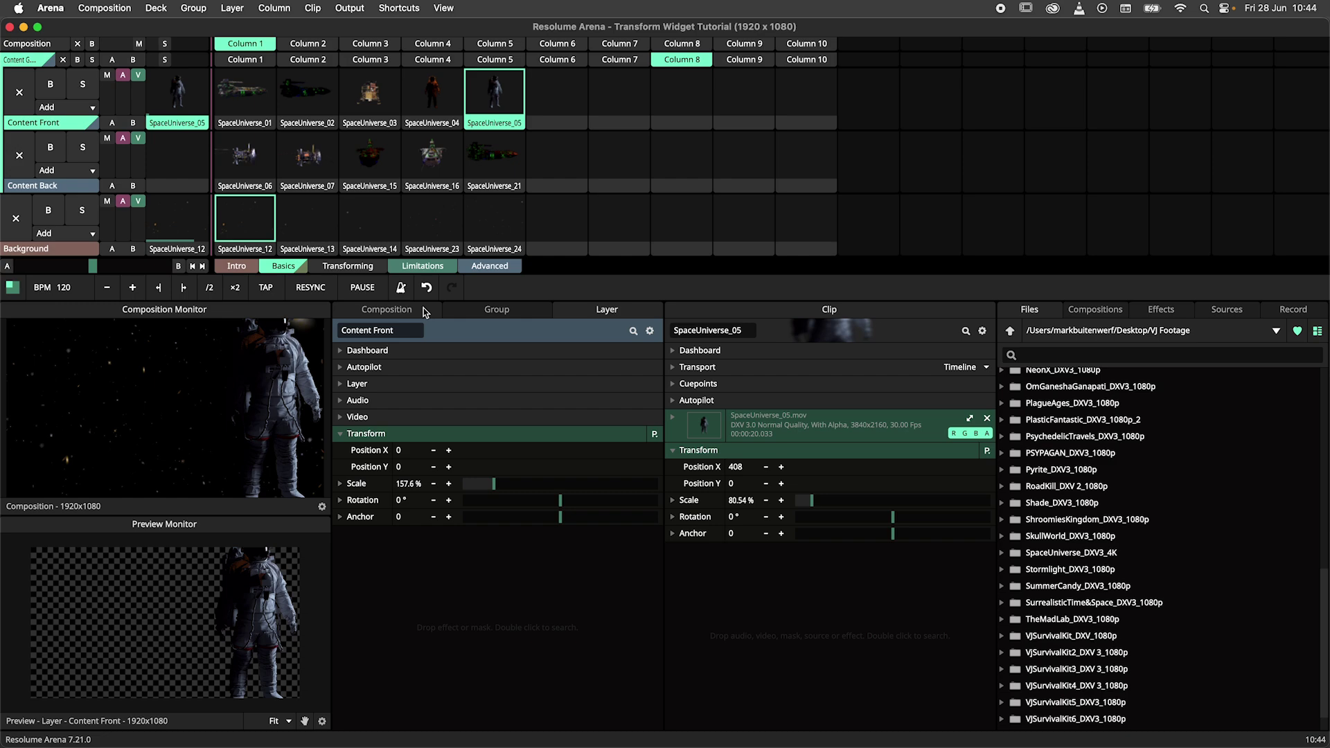
pyautogui.click(386, 310)
pyautogui.moveTo(484, 483); pyautogui.dragTo(478, 489)
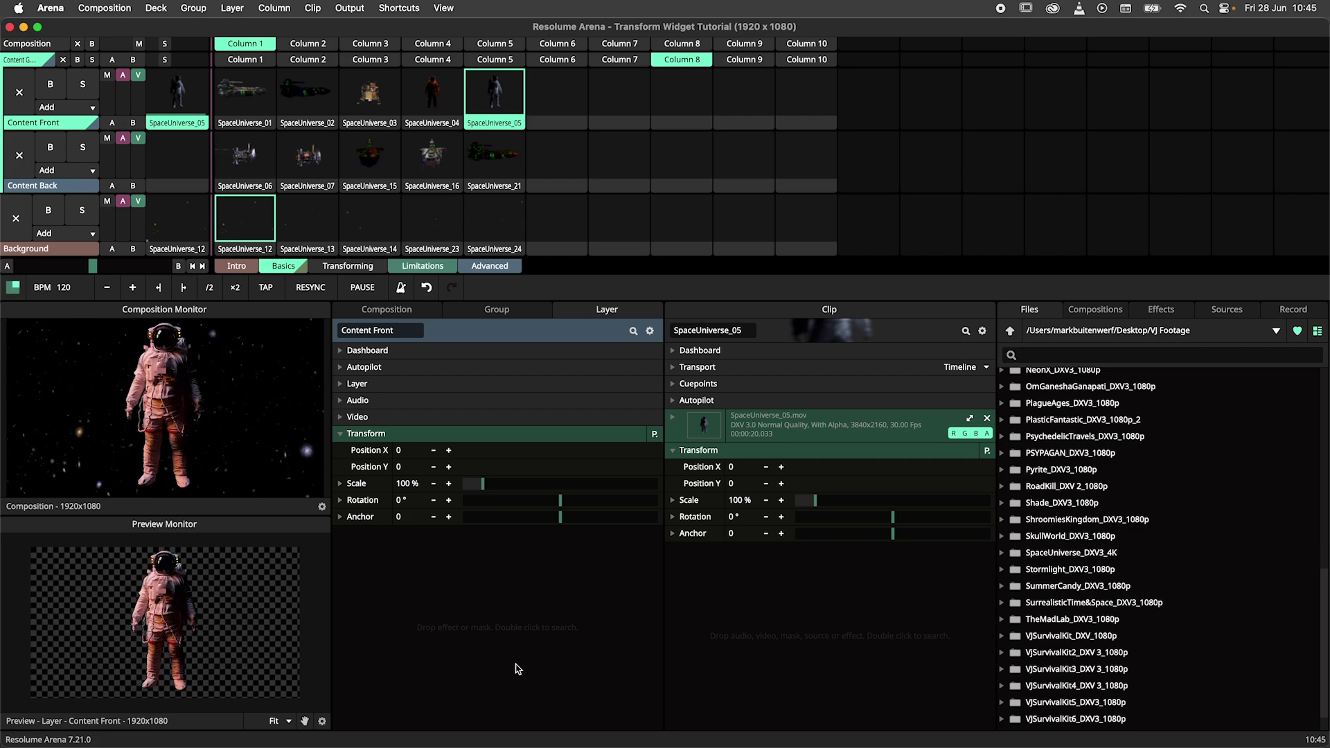
# Launch SpaceUniverse_04, then SpaceUniverse_05, to preview the clip itself.
pyautogui.moveTo(229, 615)
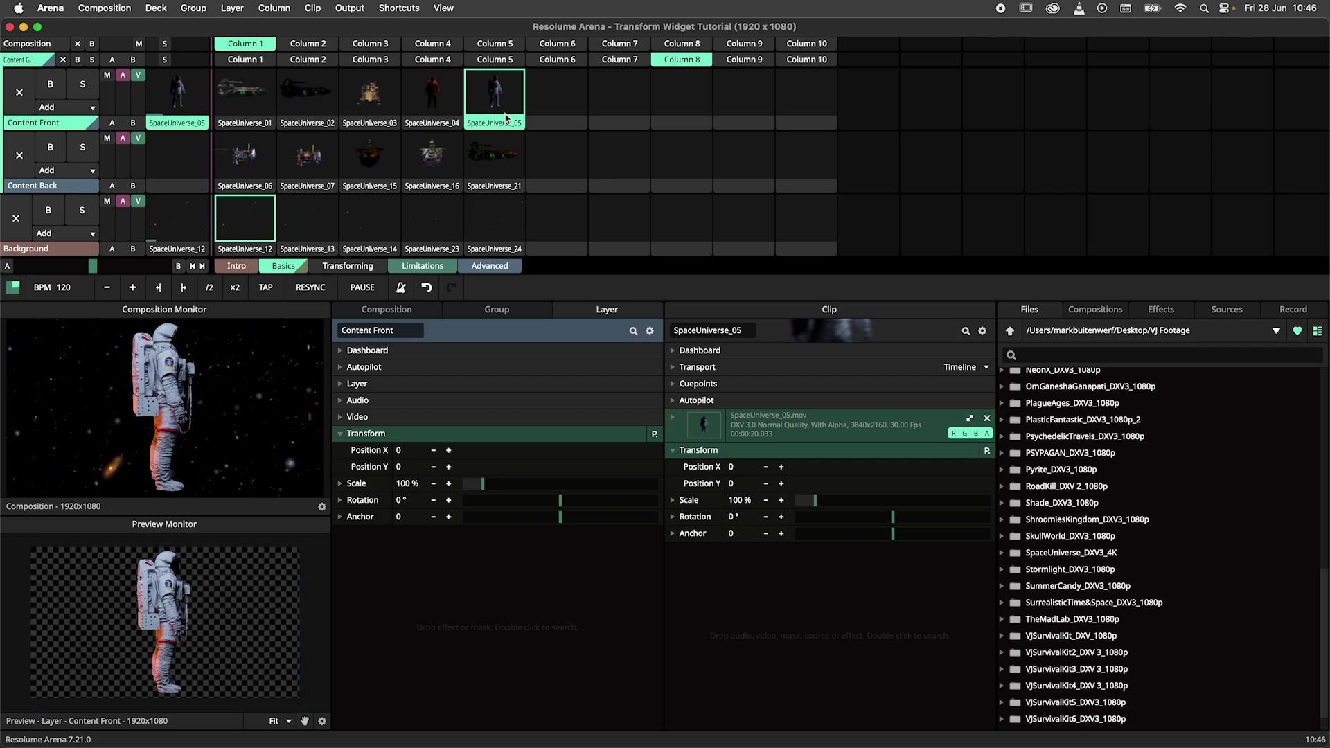
pyautogui.click(432, 104)
pyautogui.click(492, 129)
# Scale the astronaut to about 58%, tilt it 36.5°, shrink it more, then reset to full frame.
pyautogui.moveTo(217, 601)
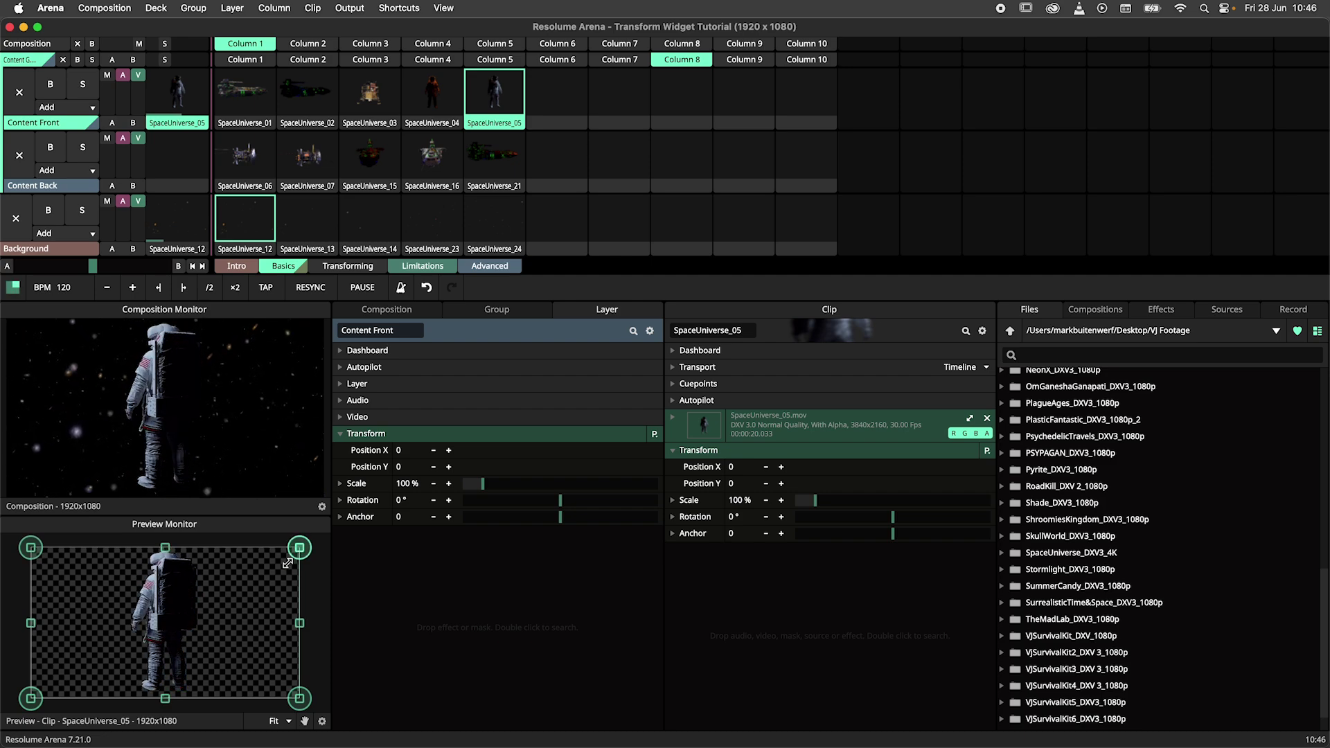
pyautogui.moveTo(300, 548); pyautogui.dragTo(206, 665)
pyautogui.moveTo(110, 669); pyautogui.dragTo(174, 643)
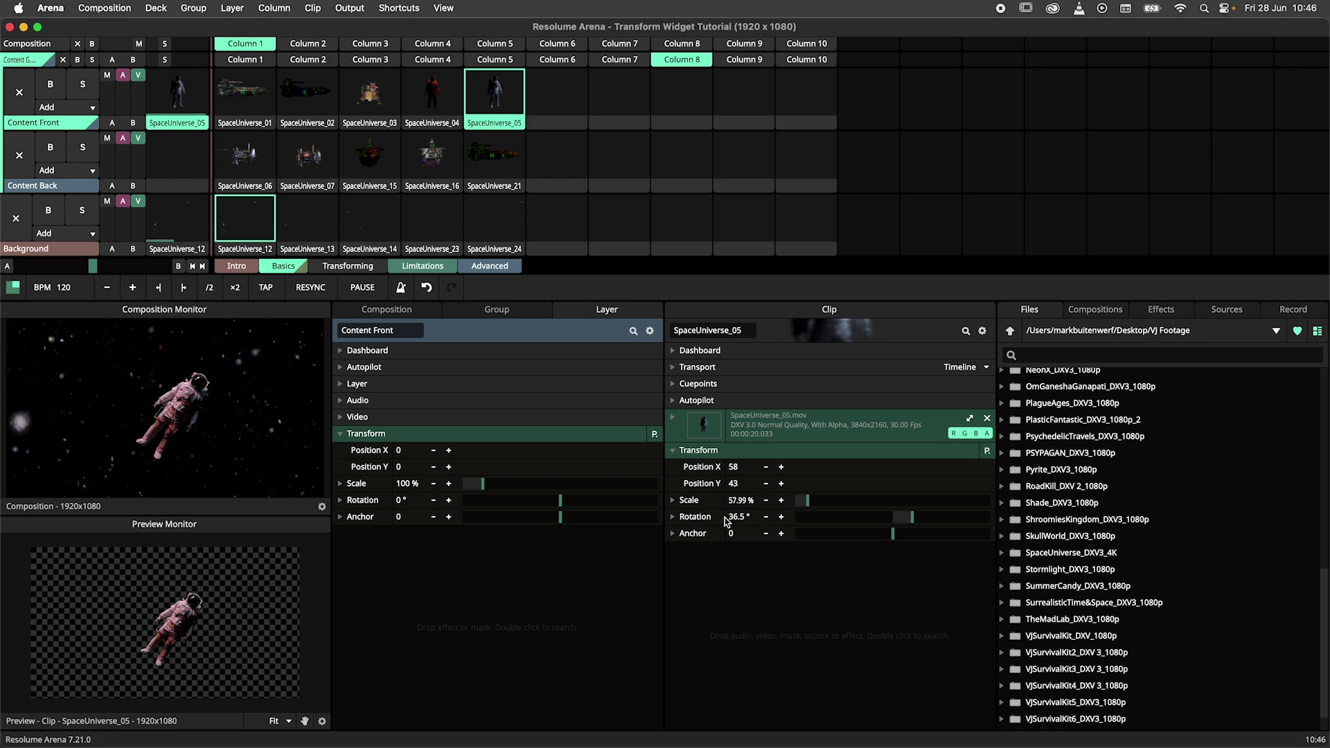
pyautogui.moveTo(256, 648)
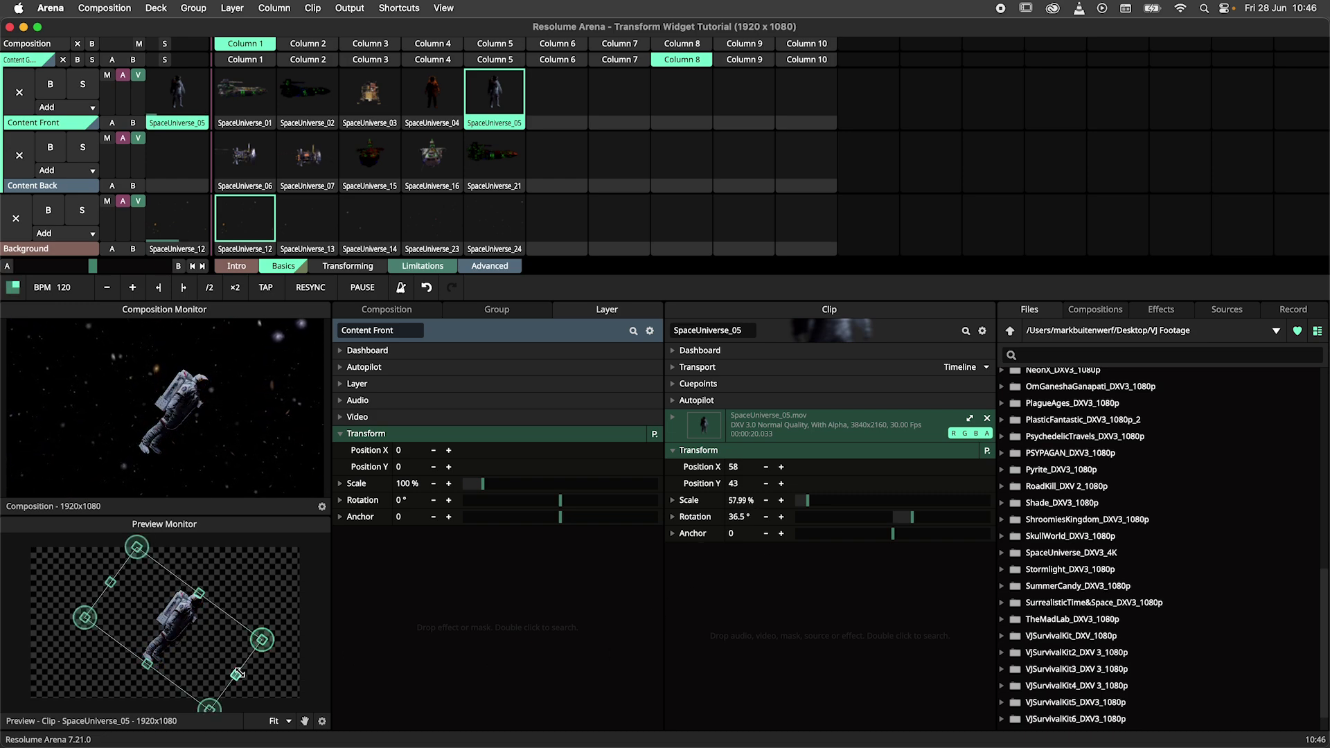
pyautogui.moveTo(237, 673); pyautogui.dragTo(219, 630)
pyautogui.rightClick(212, 629)
pyautogui.click(216, 621)
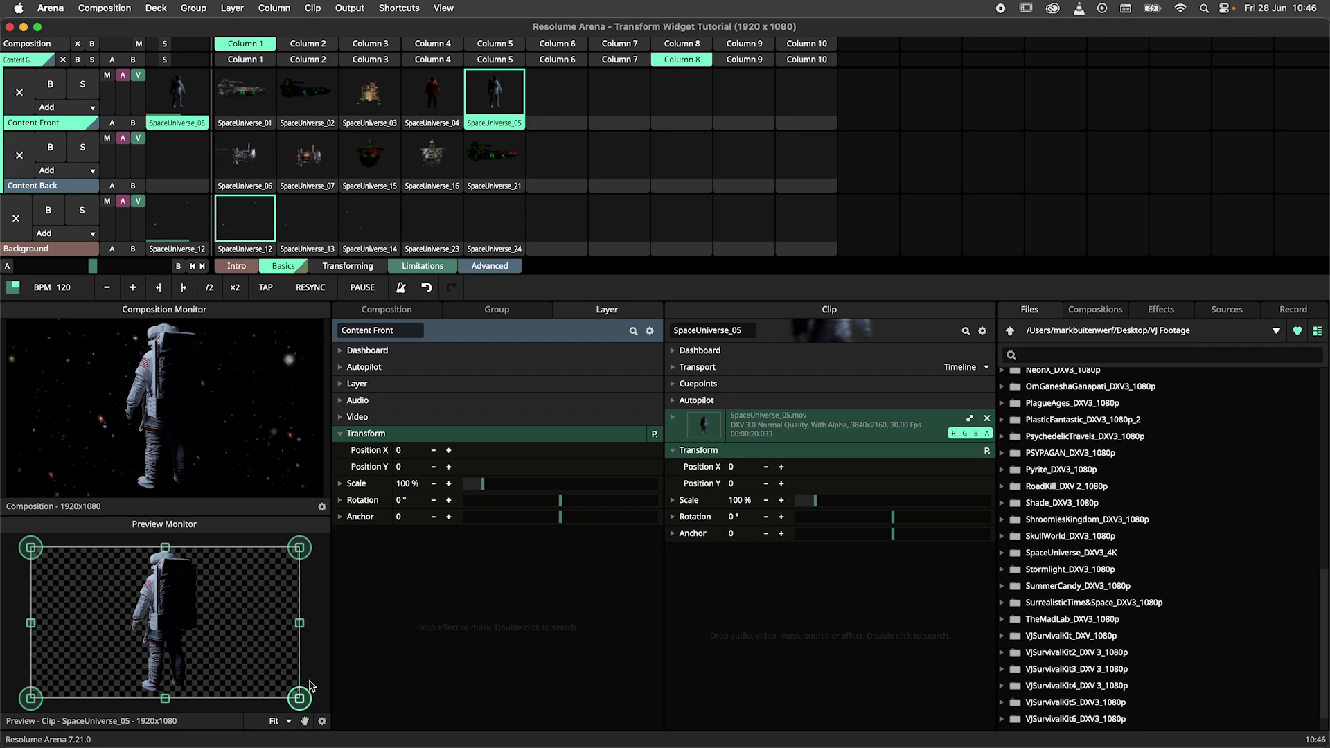
# In the Preview Monitor display options, turn off the transform widget and stop showing the composition.
pyautogui.click(322, 721)
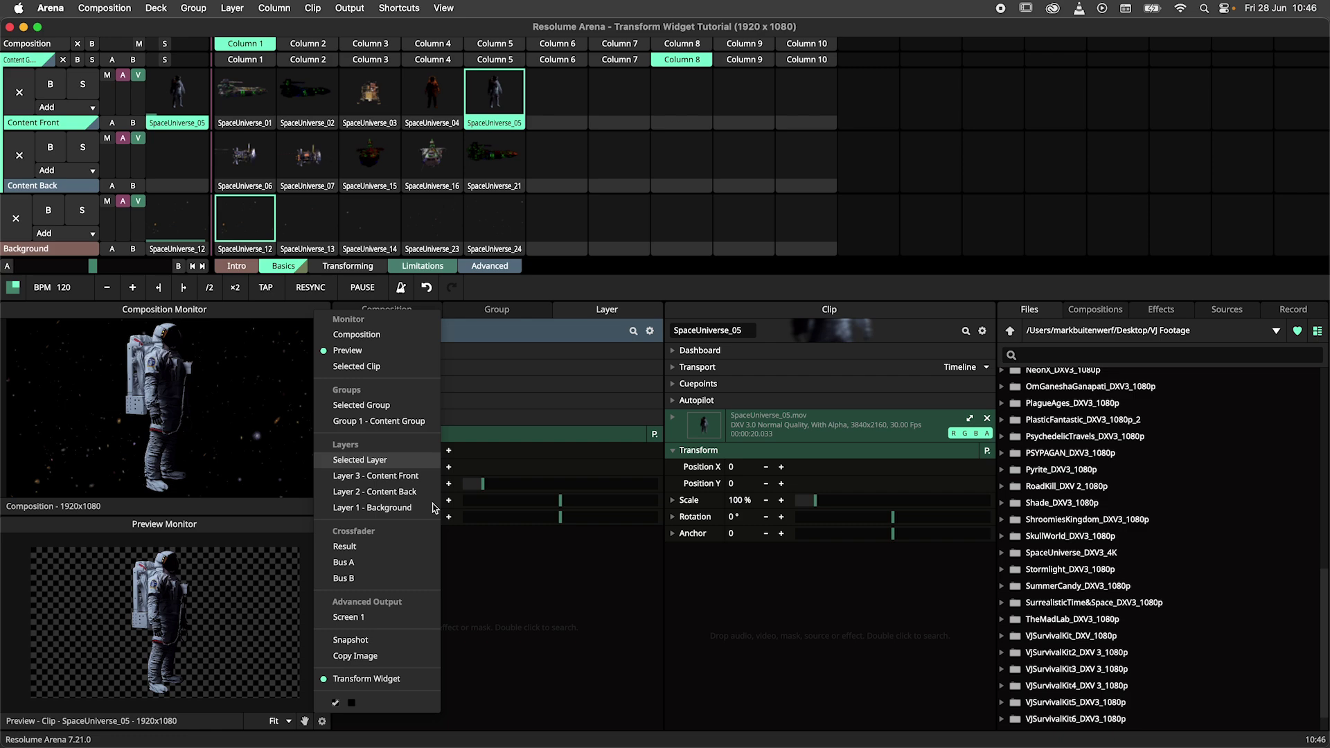
pyautogui.click(473, 600)
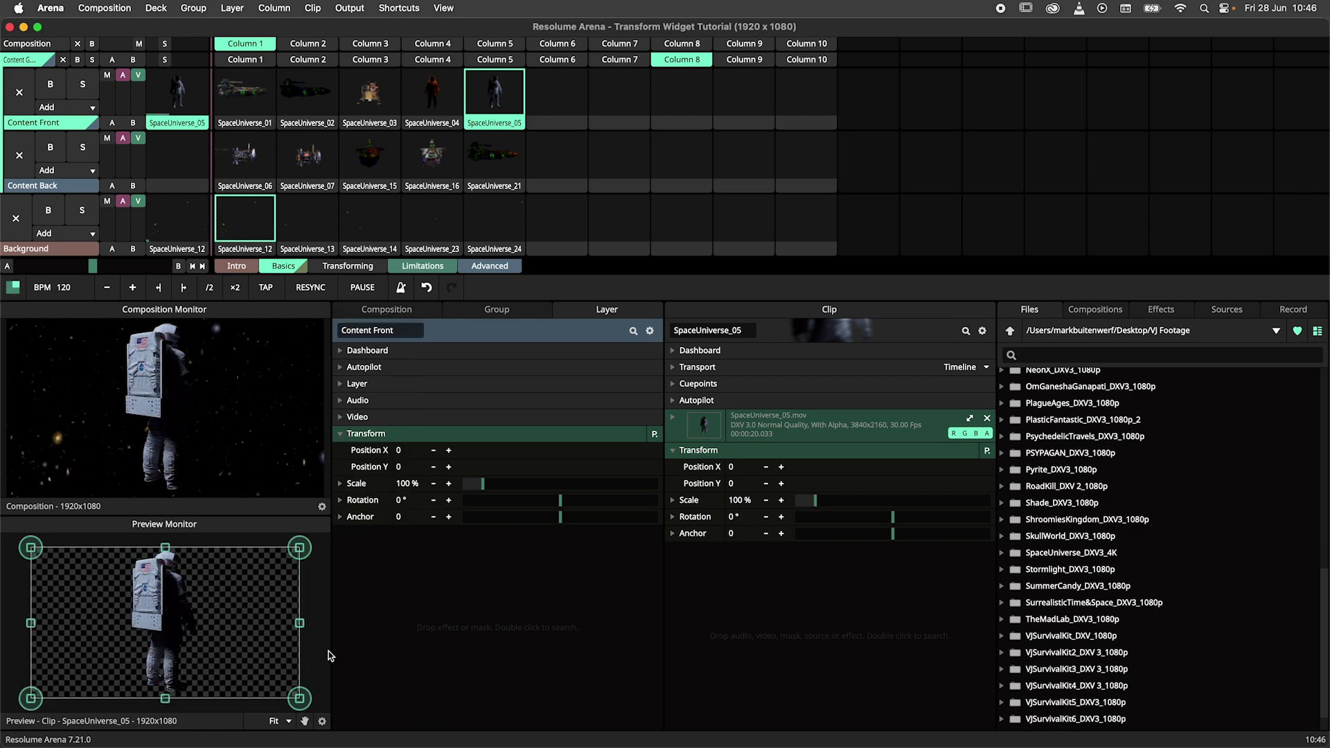
pyautogui.moveTo(330, 658)
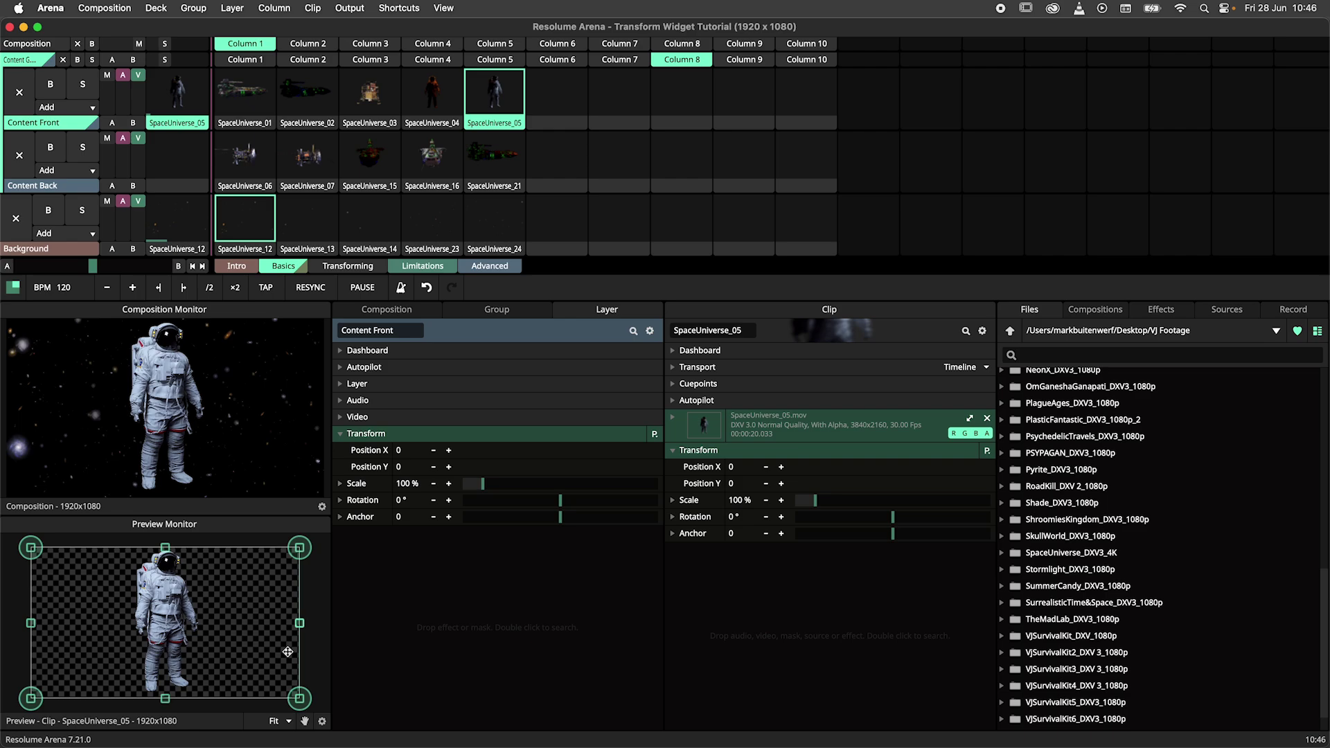
pyautogui.click(322, 721)
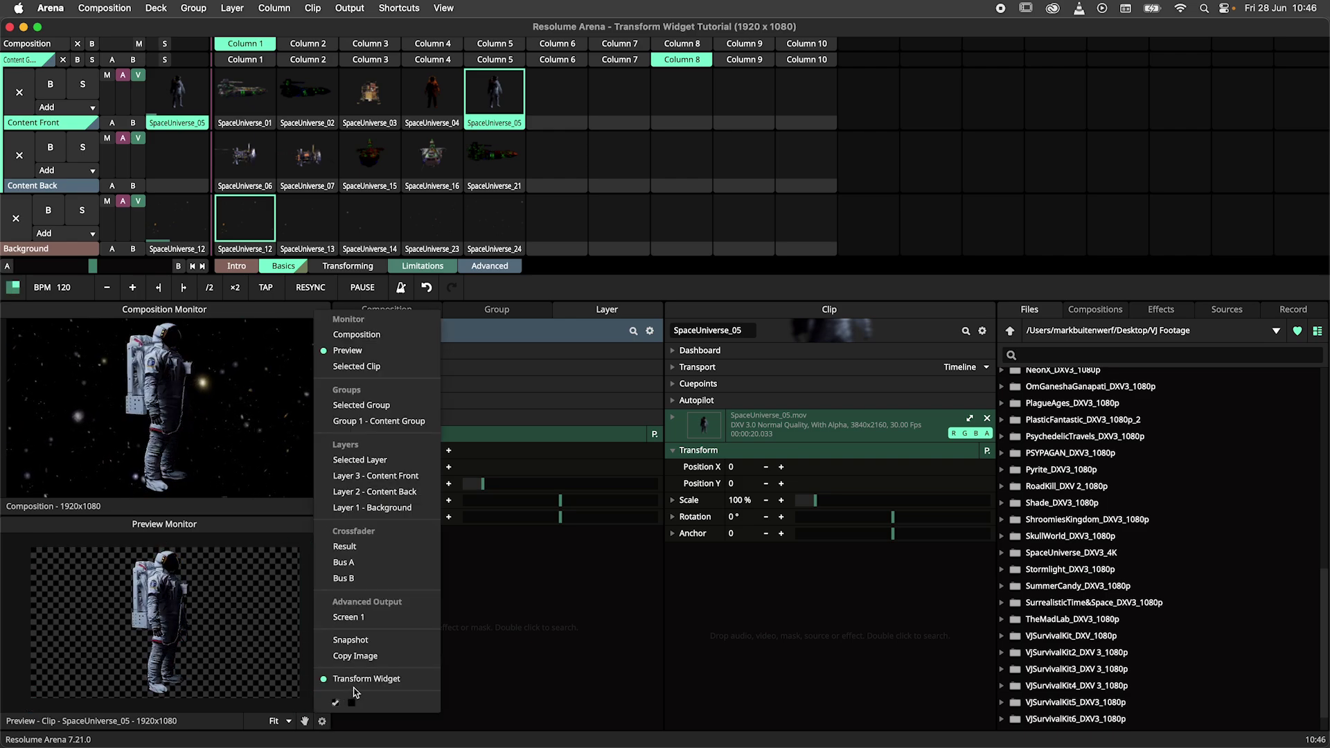
pyautogui.click(347, 688)
pyautogui.click(195, 643)
# Turn the transform widget back on and preview the SpaceUniverse_05 clip.
pyautogui.click(320, 720)
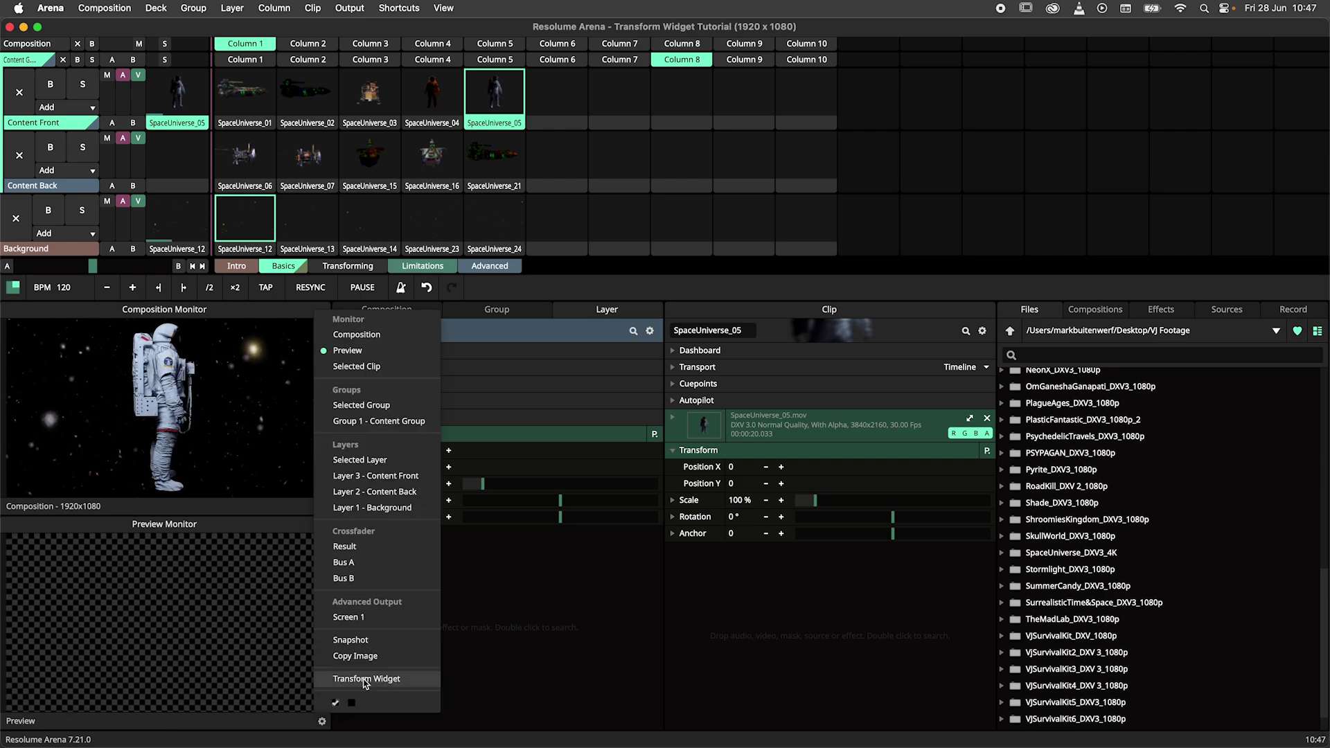
pyautogui.click(360, 682)
pyautogui.click(485, 130)
# Set the preview zoom to 10%, then 200%, then Fit.
pyautogui.moveTo(190, 554)
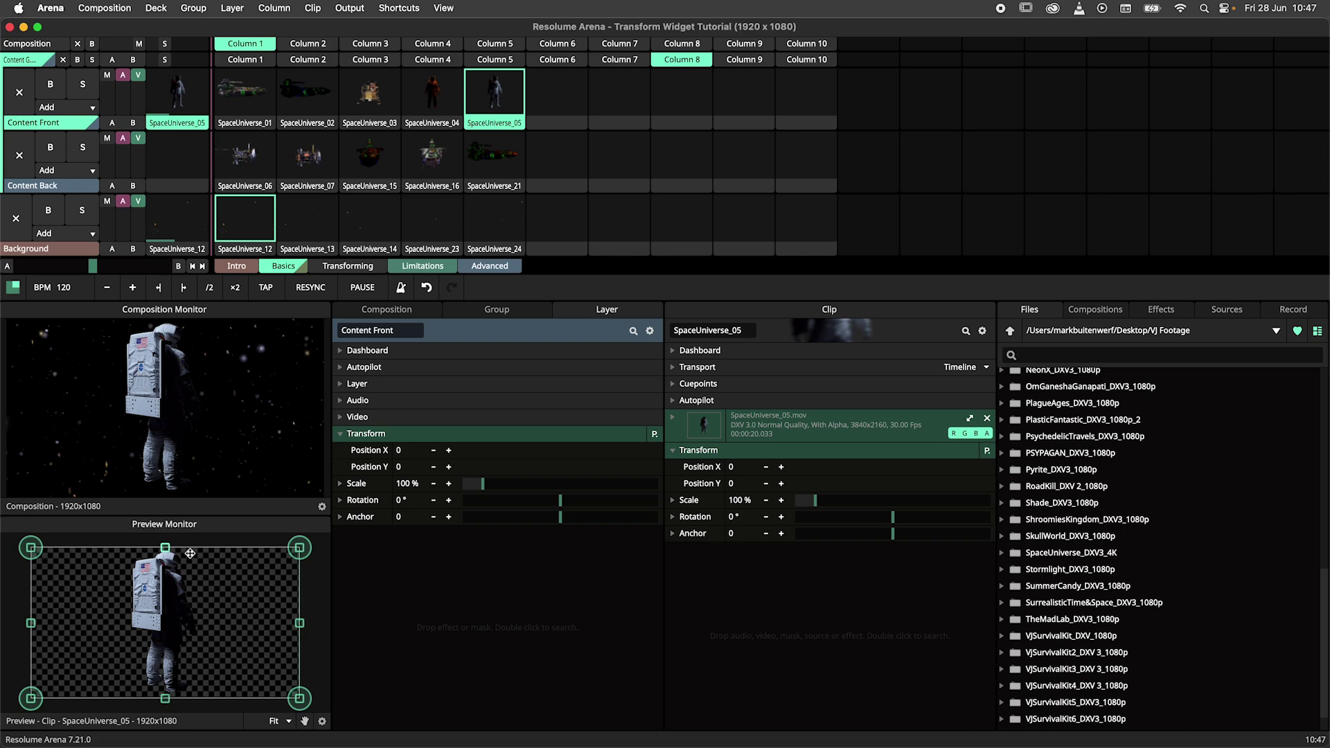
pyautogui.click(280, 721)
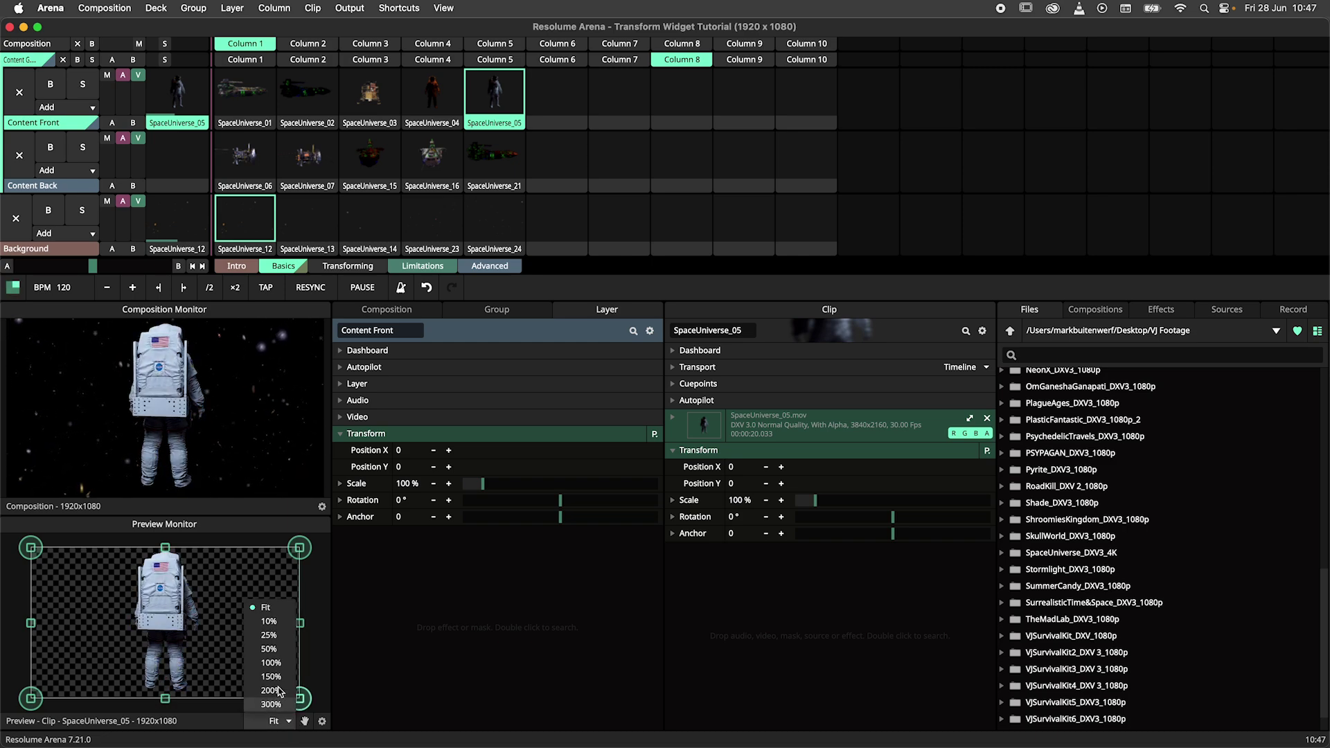
pyautogui.click(274, 623)
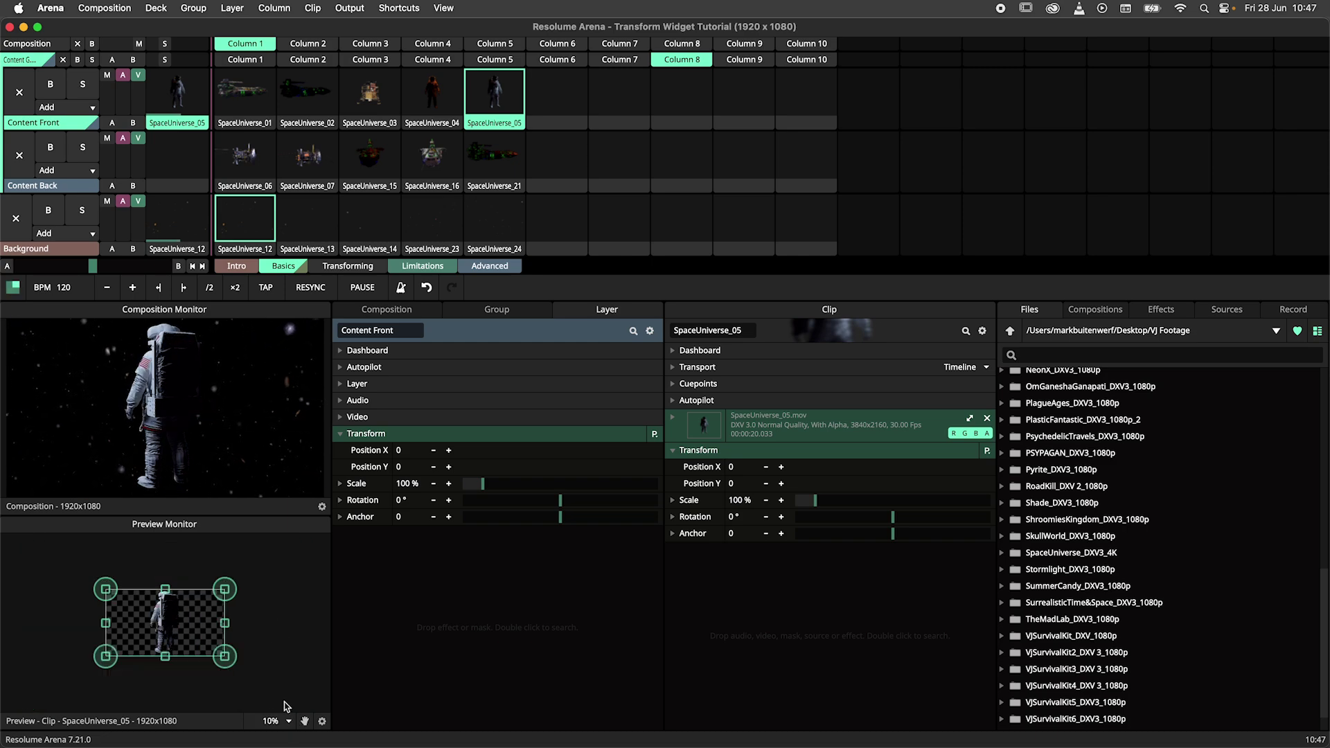
pyautogui.click(280, 721)
pyautogui.click(271, 691)
pyautogui.click(281, 722)
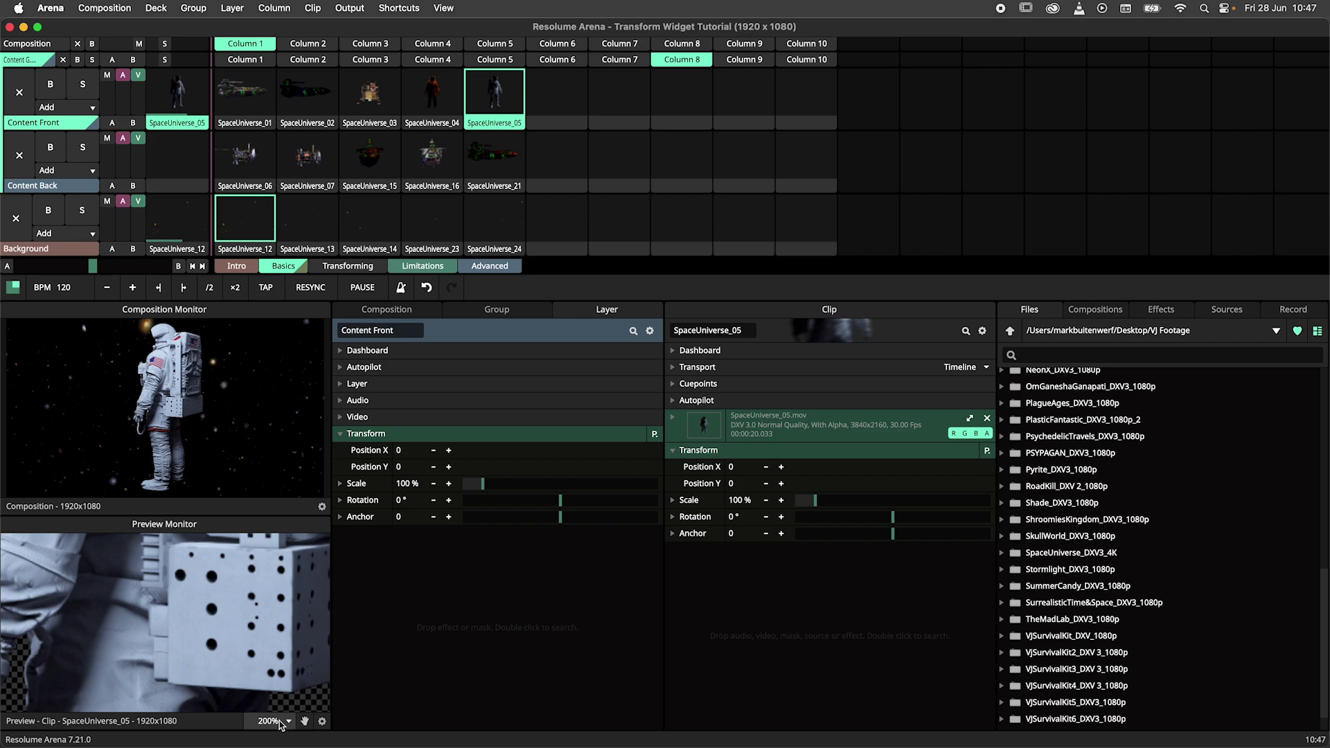
pyautogui.click(266, 608)
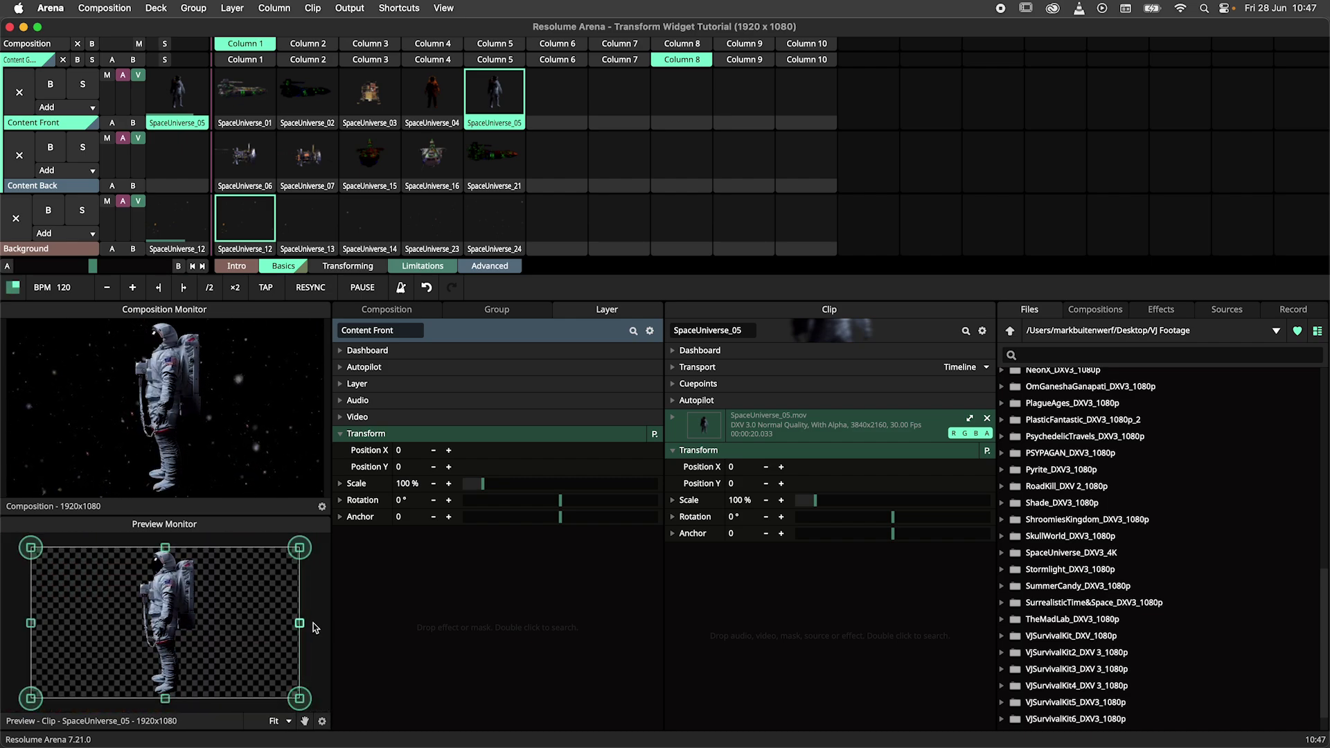
# Scroll-zoom the preview in and out, then pan it with the hand tool.
pyautogui.scroll(2, 177, 607)
pyautogui.scroll(-2, 177, 607)
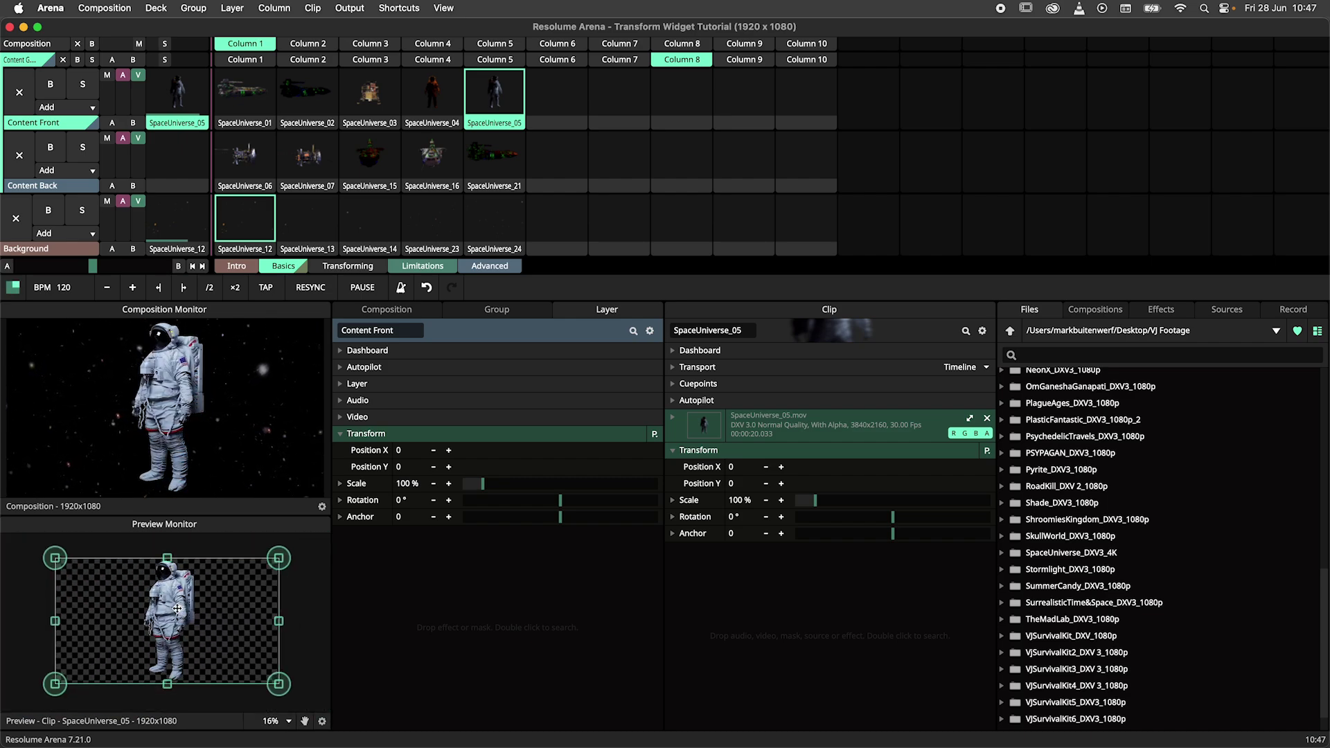
pyautogui.scroll(2, 178, 607)
pyautogui.scroll(-3, 177, 607)
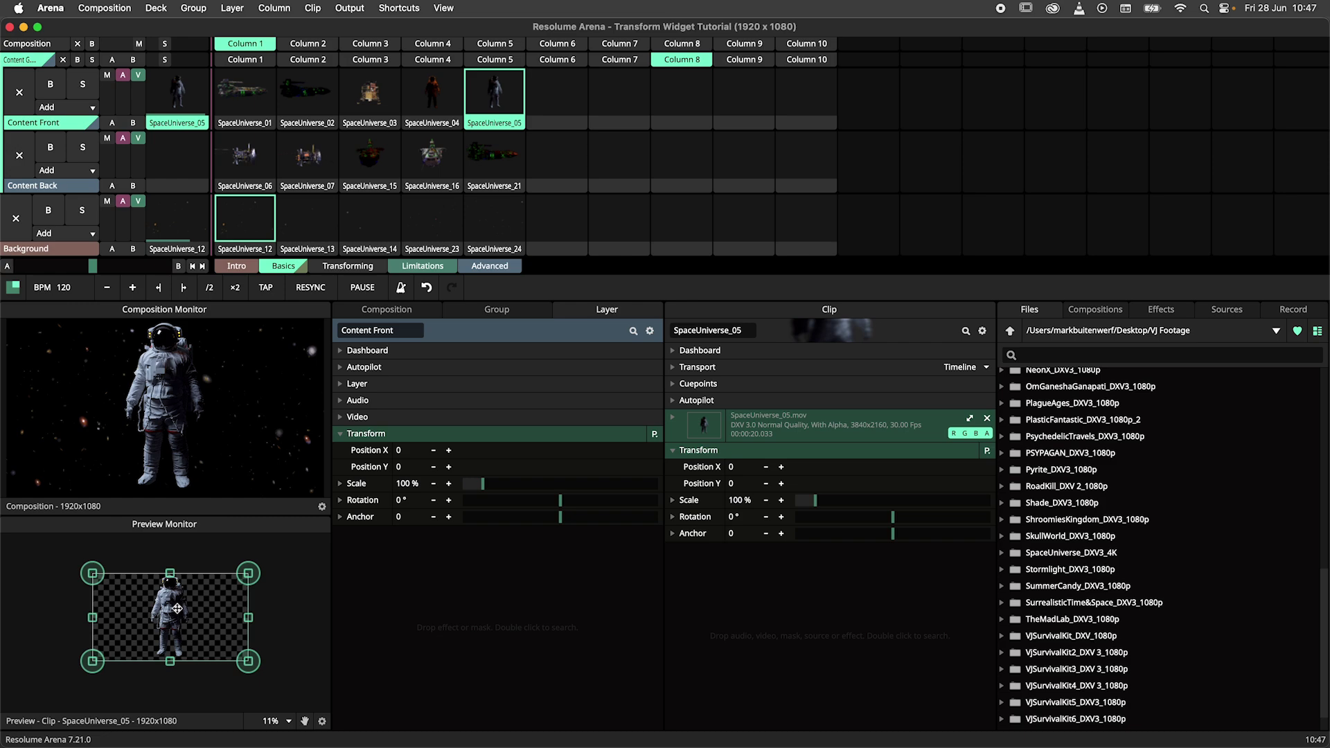
pyautogui.click(305, 721)
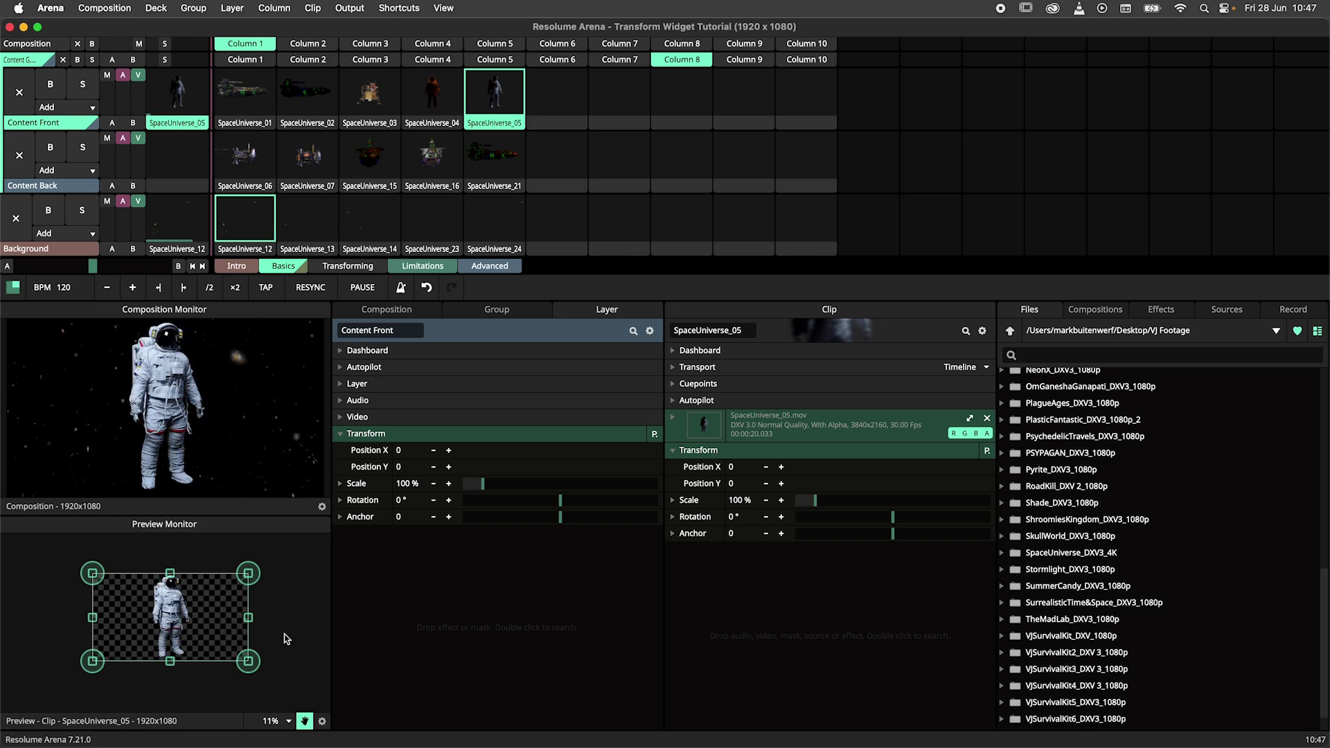
pyautogui.moveTo(286, 638)
pyautogui.mouseDown()
pyautogui.moveTo(284, 674)
pyautogui.moveTo(272, 637)
pyautogui.moveTo(295, 662)
pyautogui.moveTo(284, 643)
pyautogui.moveTo(308, 637)
pyautogui.moveTo(292, 628)
pyautogui.mouseUp()
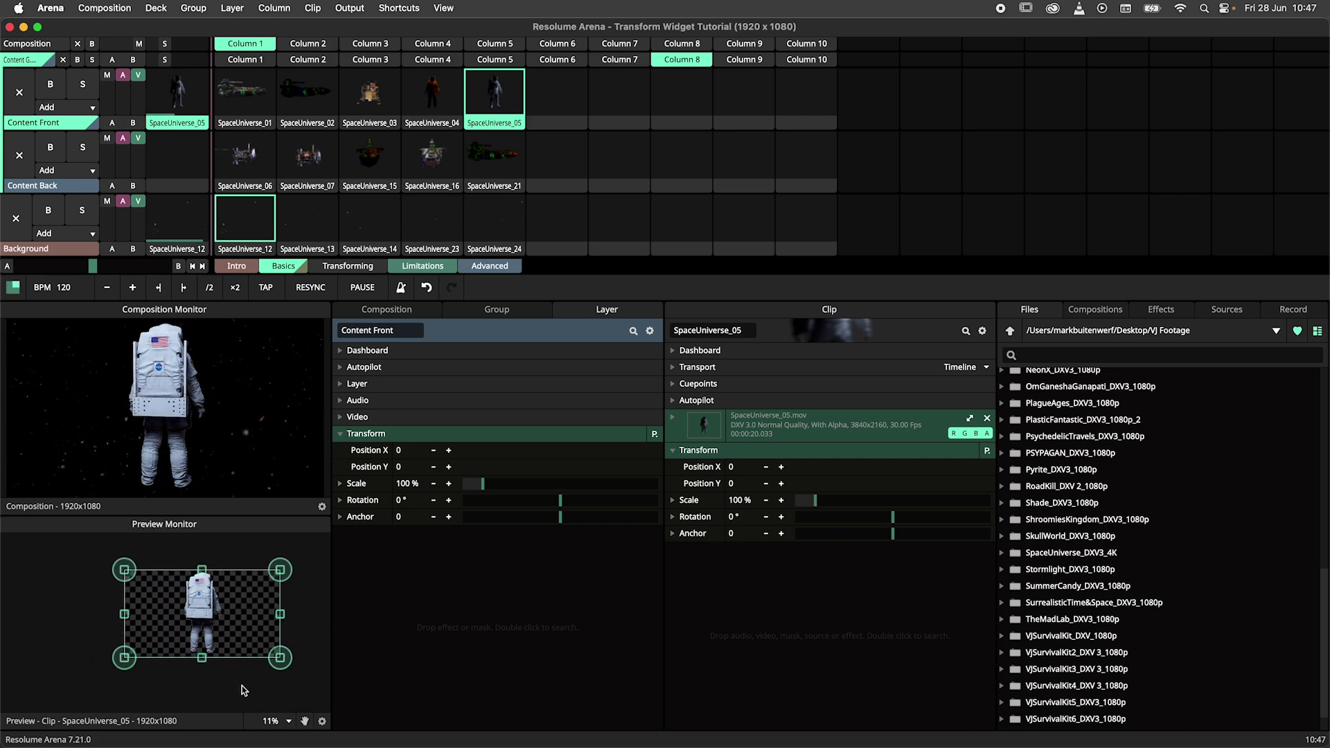
pyautogui.moveTo(239, 681); pyautogui.dragTo(223, 683)
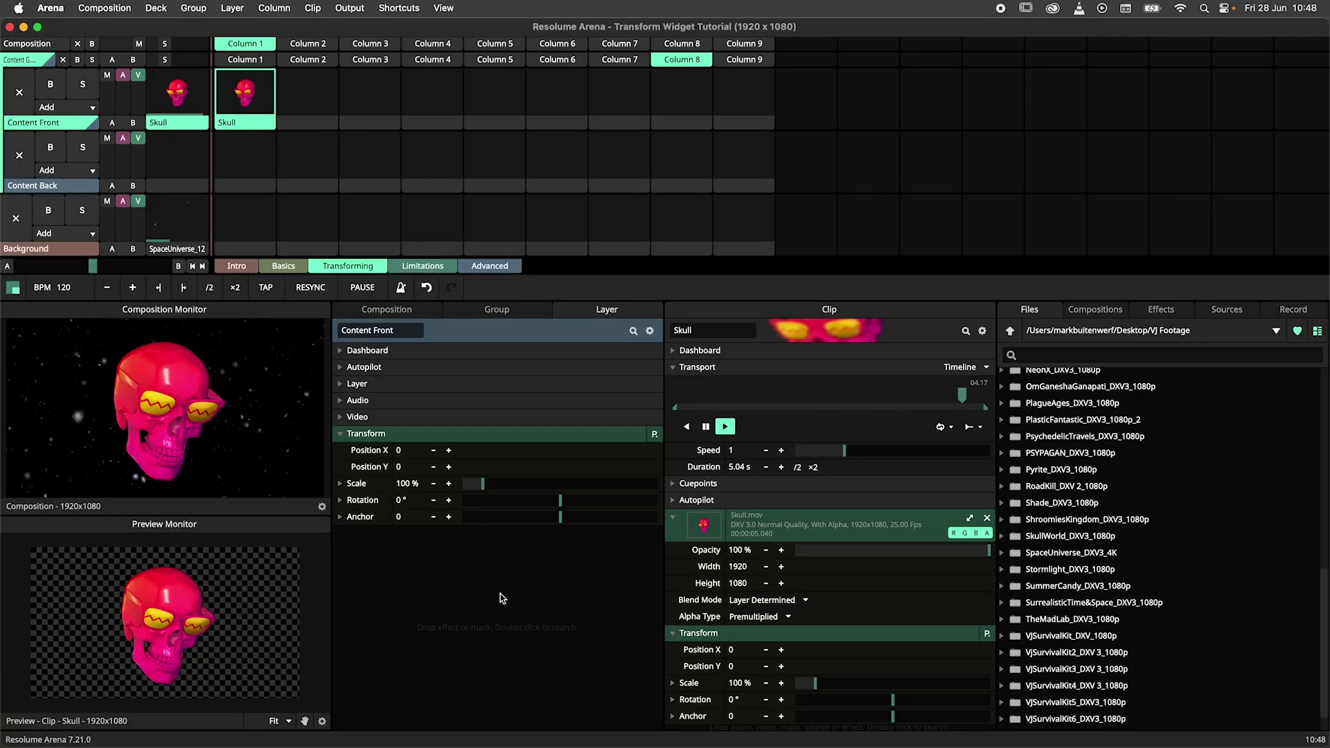
# Scale the Skull clip from a corner, around its centre, horizontally and from the top, then reset it.
pyautogui.moveTo(228, 648)
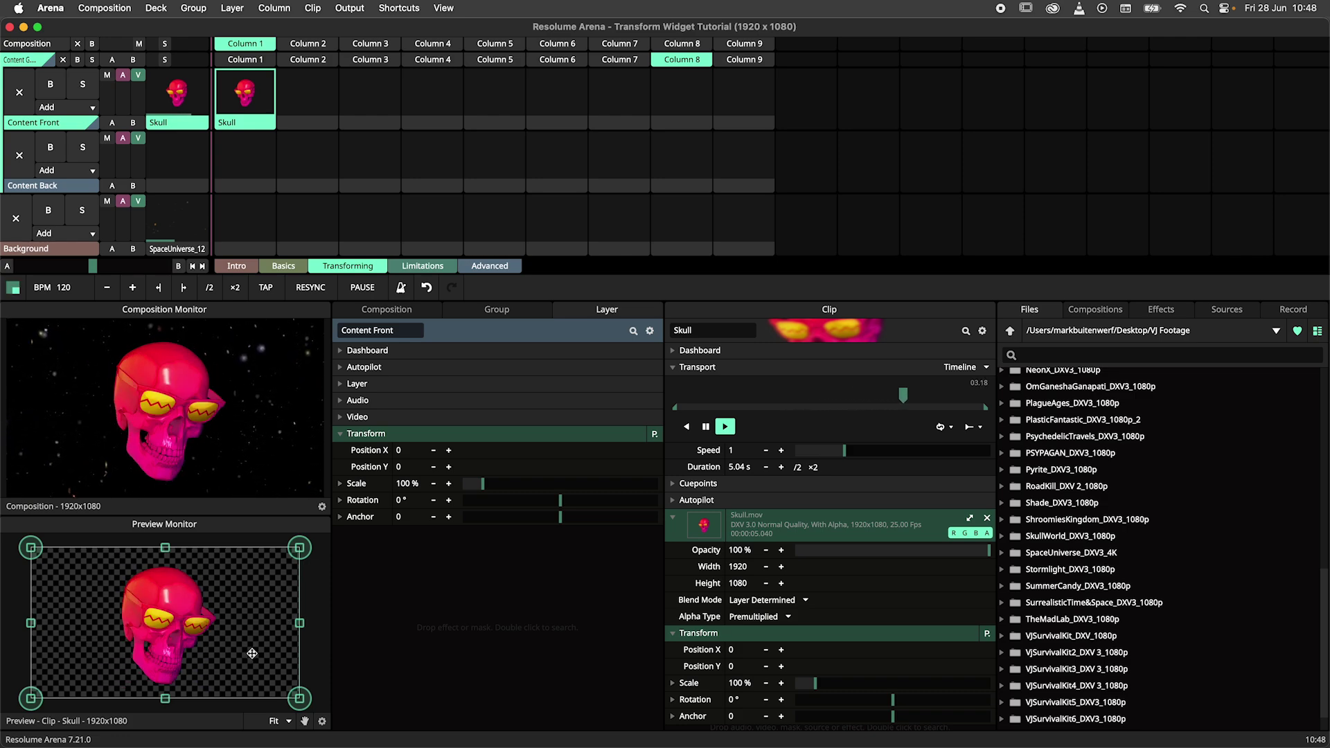
pyautogui.moveTo(300, 548)
pyautogui.mouseDown()
pyautogui.moveTo(177, 606)
pyautogui.moveTo(284, 558)
pyautogui.moveTo(301, 563)
pyautogui.mouseUp()
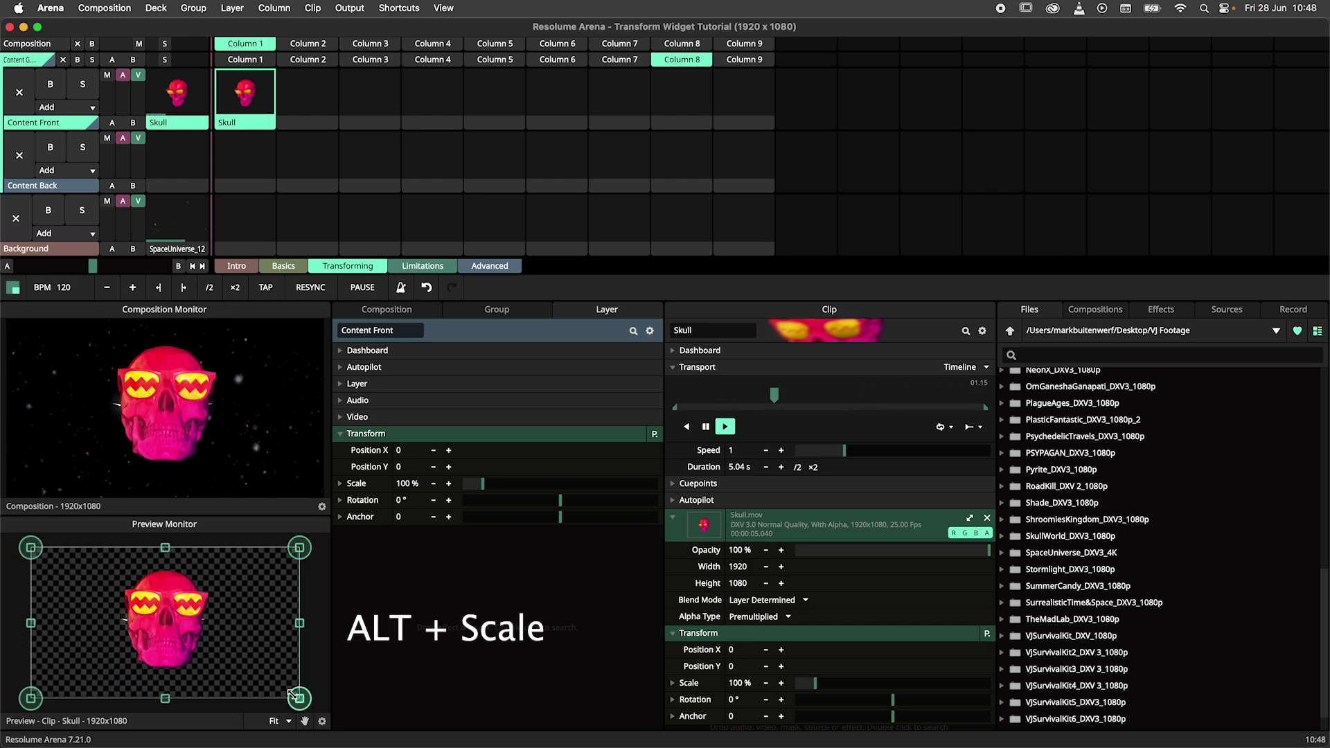
pyautogui.moveTo(291, 694)
pyautogui.mouseDown()
pyautogui.moveTo(250, 671)
pyautogui.moveTo(290, 695)
pyautogui.mouseUp()
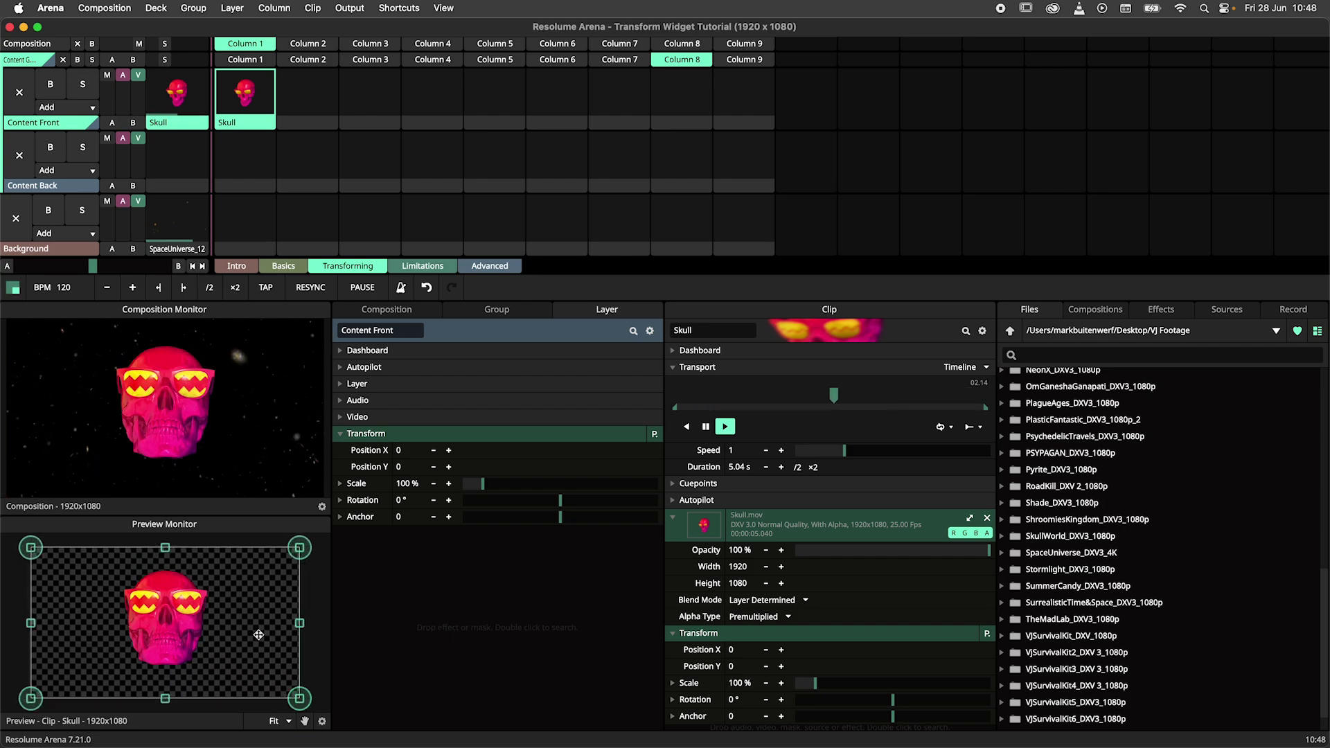
pyautogui.moveTo(300, 623); pyautogui.dragTo(107, 633)
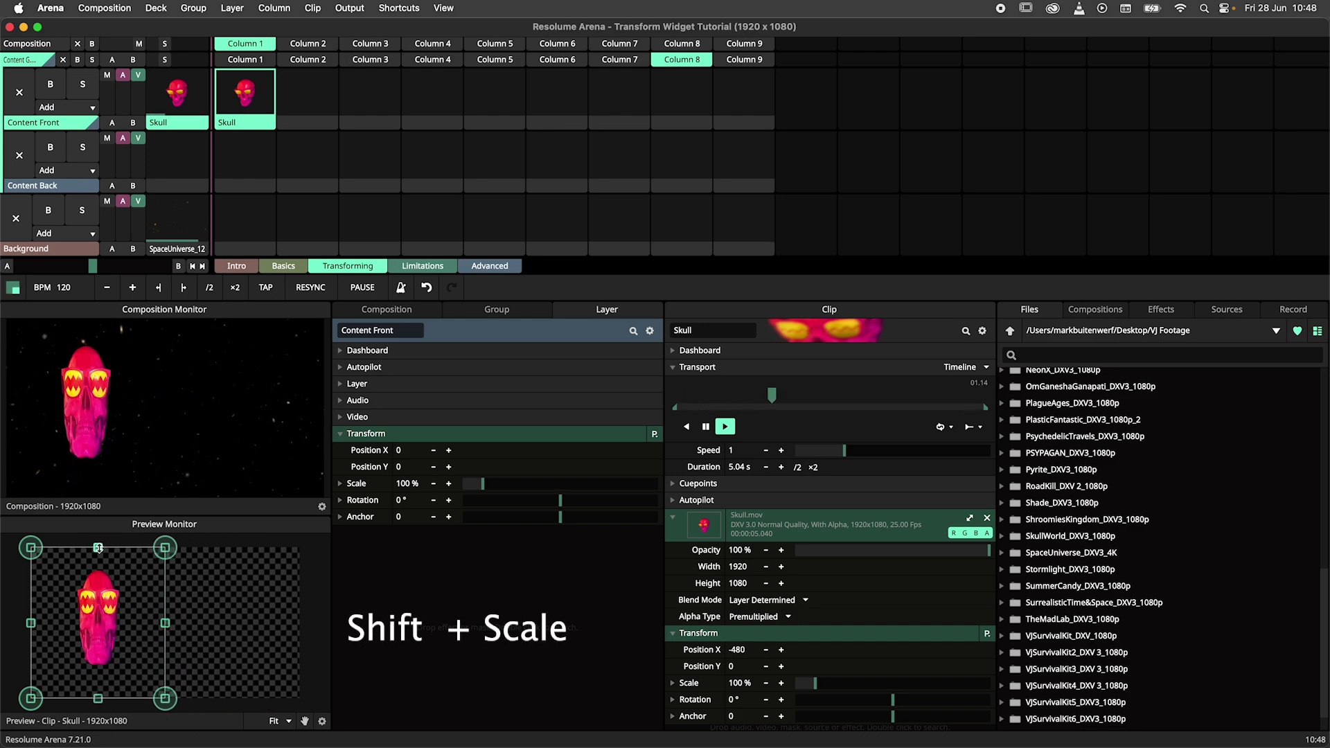
pyautogui.moveTo(99, 548); pyautogui.dragTo(101, 623)
pyautogui.click(160, 667)
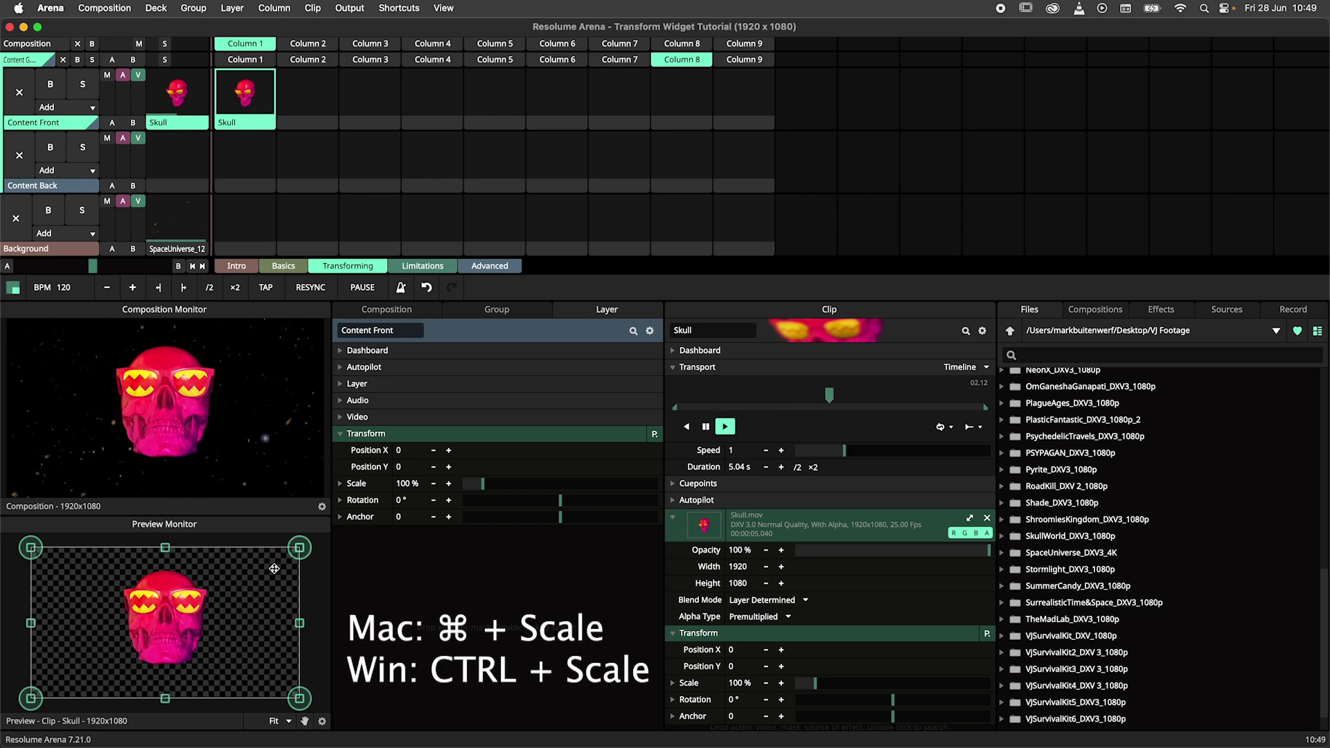
# Shrink the Skull clip proportionally and around its centre, then pan the preview left and down.
pyautogui.moveTo(296, 549)
pyautogui.mouseDown()
pyautogui.moveTo(238, 582)
pyautogui.moveTo(256, 572)
pyautogui.moveTo(211, 569)
pyautogui.moveTo(316, 555)
pyautogui.mouseUp()
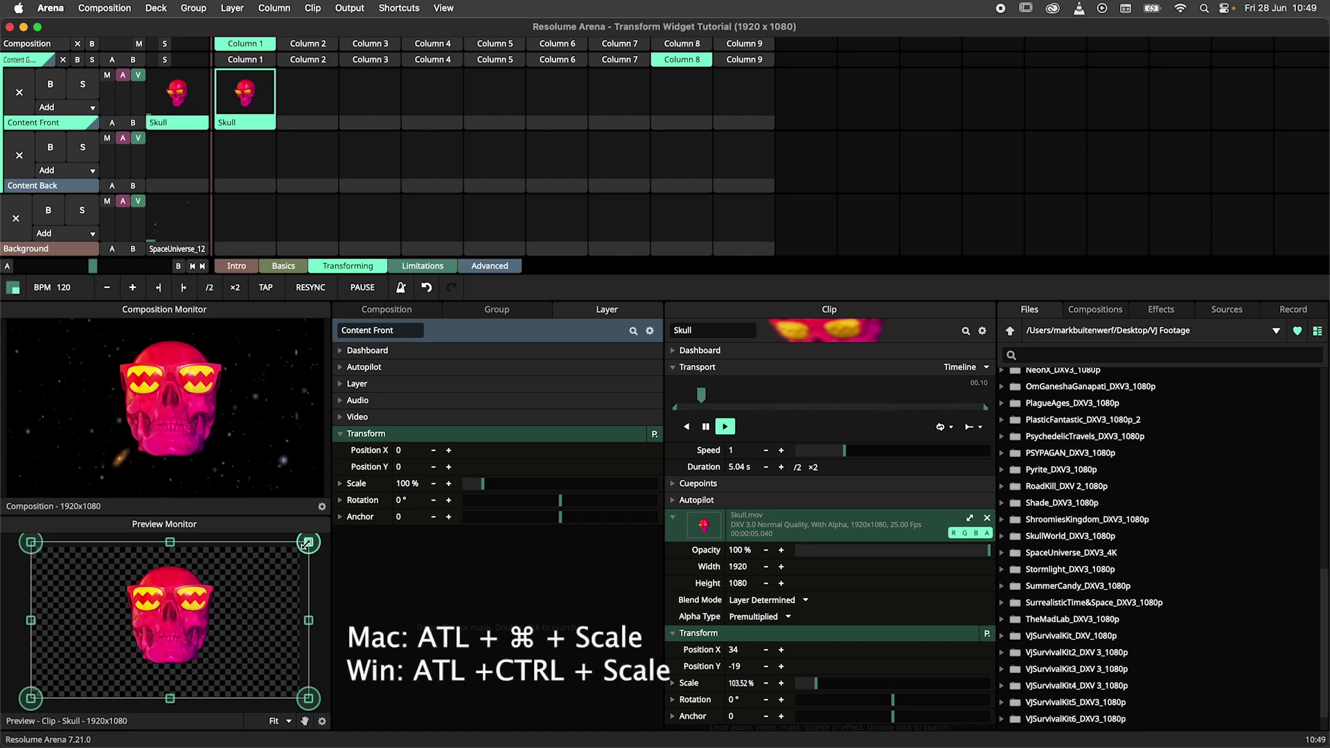
pyautogui.moveTo(306, 545); pyautogui.dragTo(281, 558)
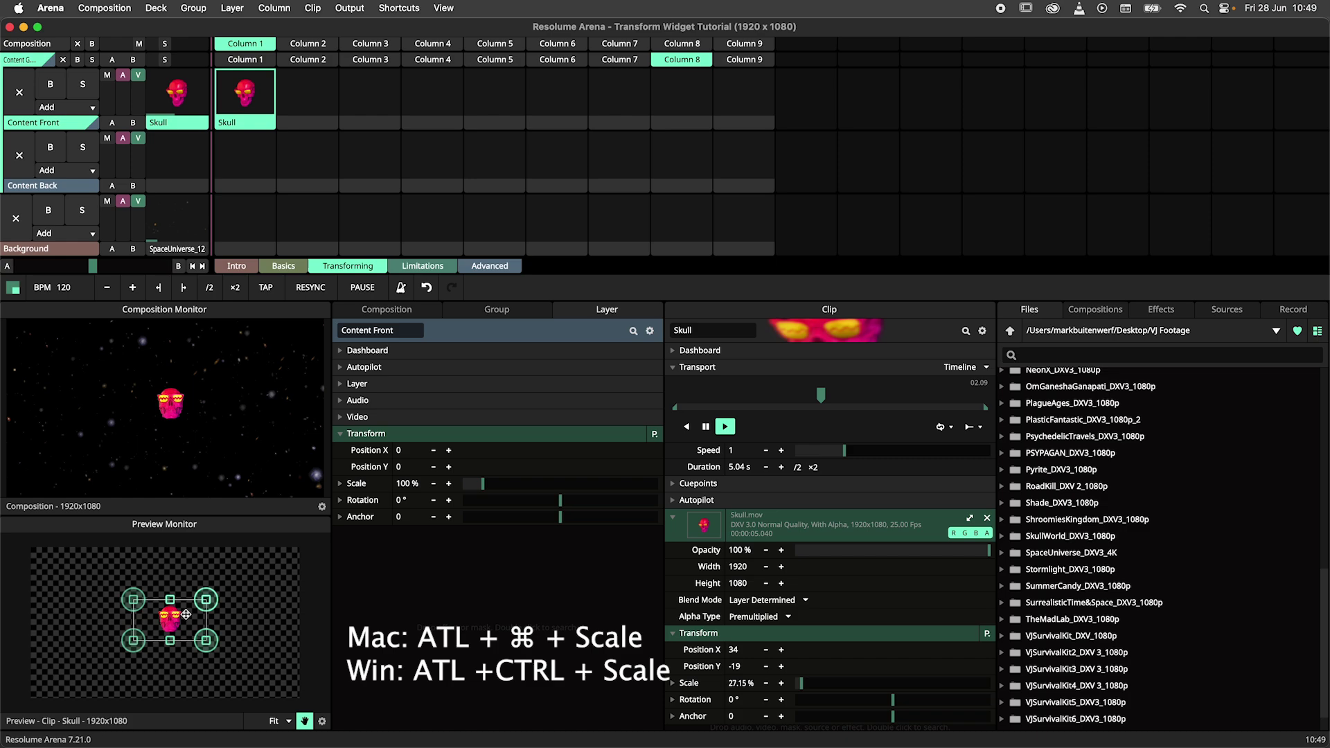
pyautogui.moveTo(206, 600); pyautogui.dragTo(307, 554)
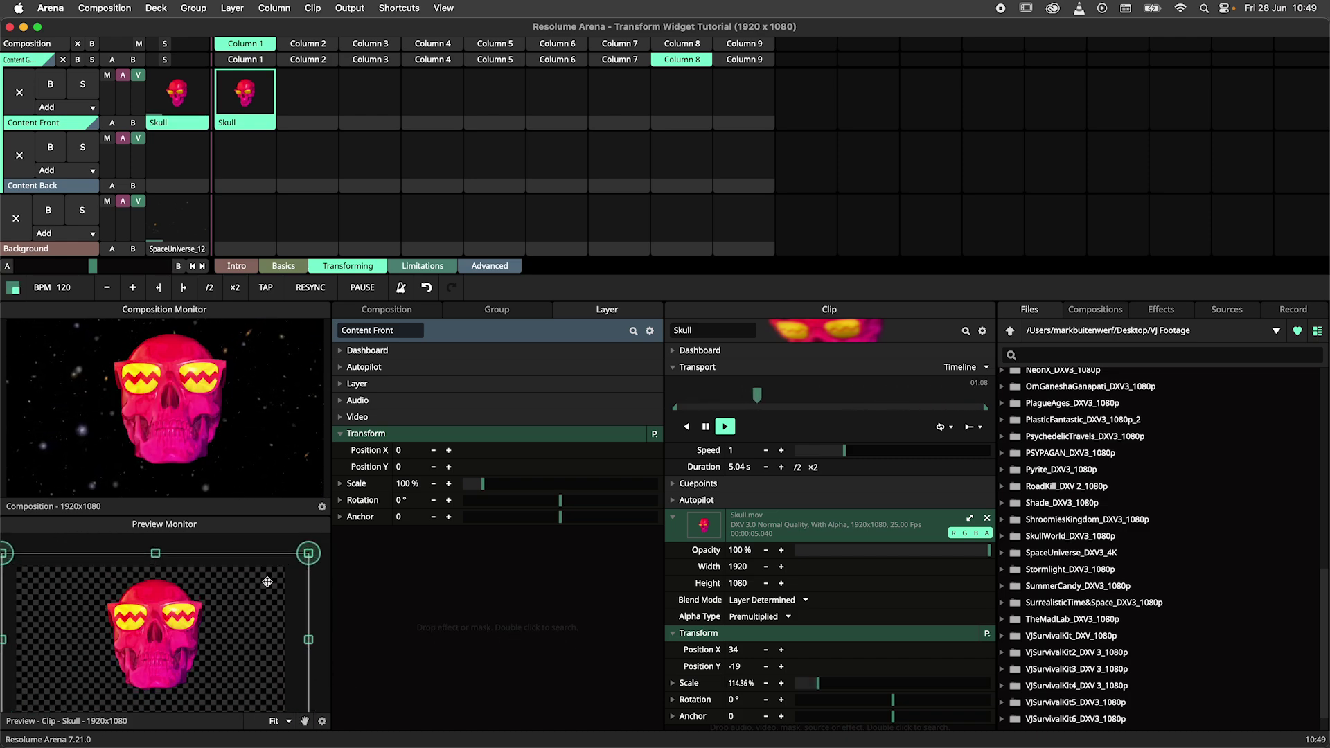
# Reset the Skull clip and rotate it clockwise by dragging a corner.
pyautogui.click(241, 616)
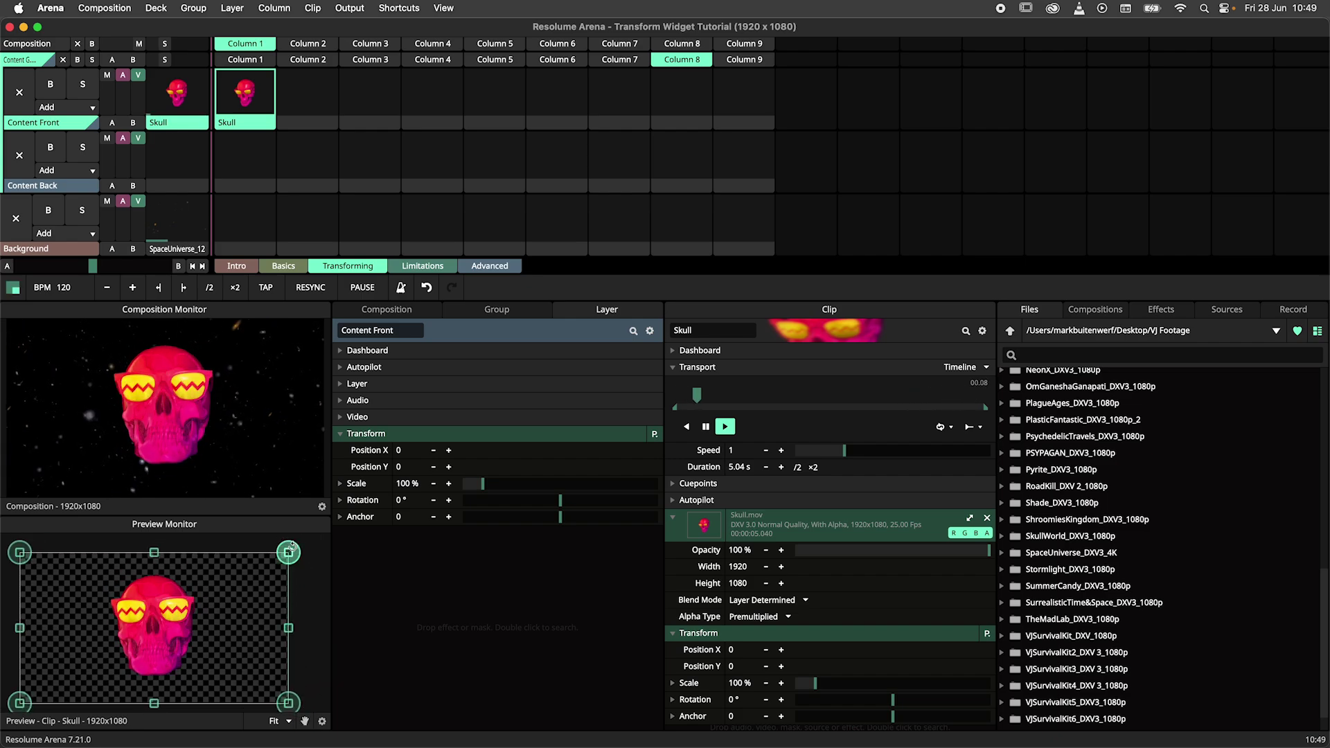
pyautogui.moveTo(291, 547); pyautogui.dragTo(170, 497)
pyautogui.moveTo(27, 506); pyautogui.dragTo(235, 679)
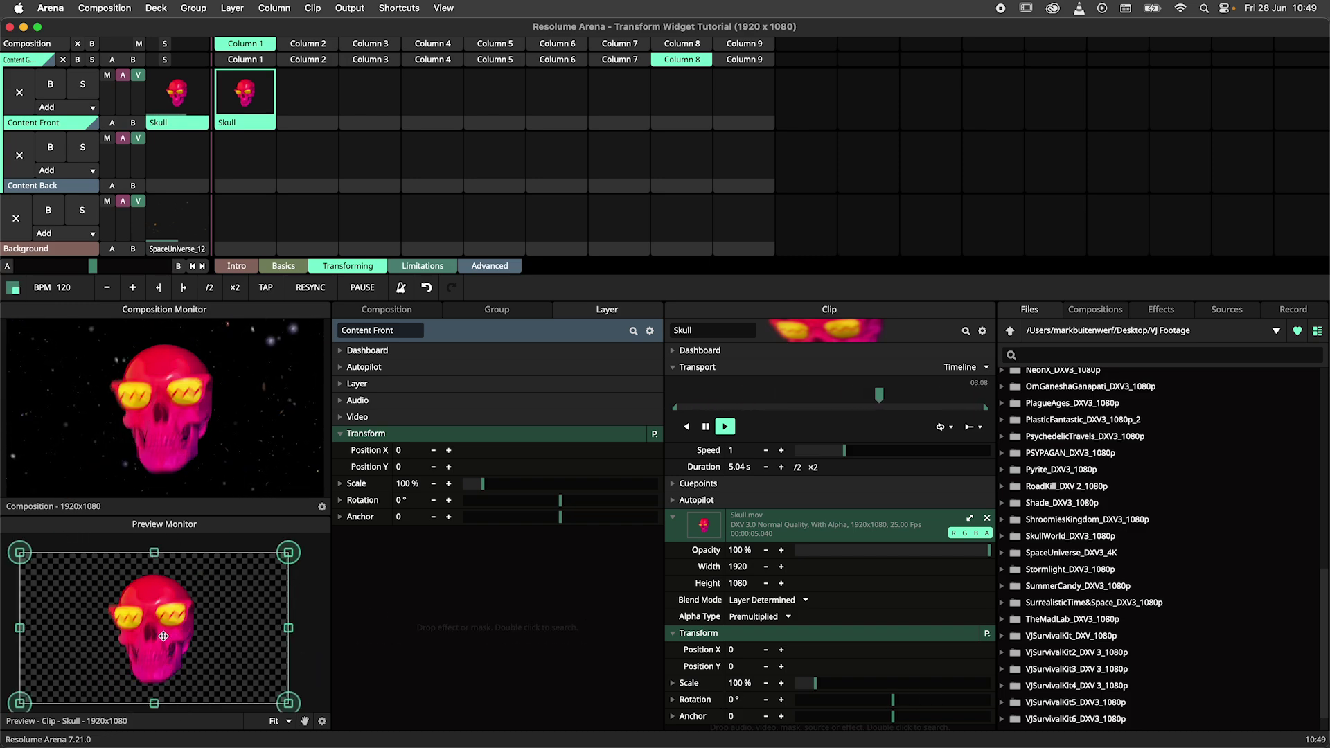
# Move the Skull clip up-left, nudge it slightly, and undo the nudge.
pyautogui.moveTo(163, 636)
pyautogui.mouseDown()
pyautogui.moveTo(162, 583)
pyautogui.moveTo(108, 623)
pyautogui.moveTo(173, 627)
pyautogui.moveTo(117, 595)
pyautogui.moveTo(164, 638)
pyautogui.moveTo(31, 639)
pyautogui.moveTo(227, 645)
pyautogui.moveTo(164, 605)
pyautogui.moveTo(164, 558)
pyautogui.moveTo(177, 600)
pyautogui.moveTo(165, 640)
pyautogui.mouseUp()
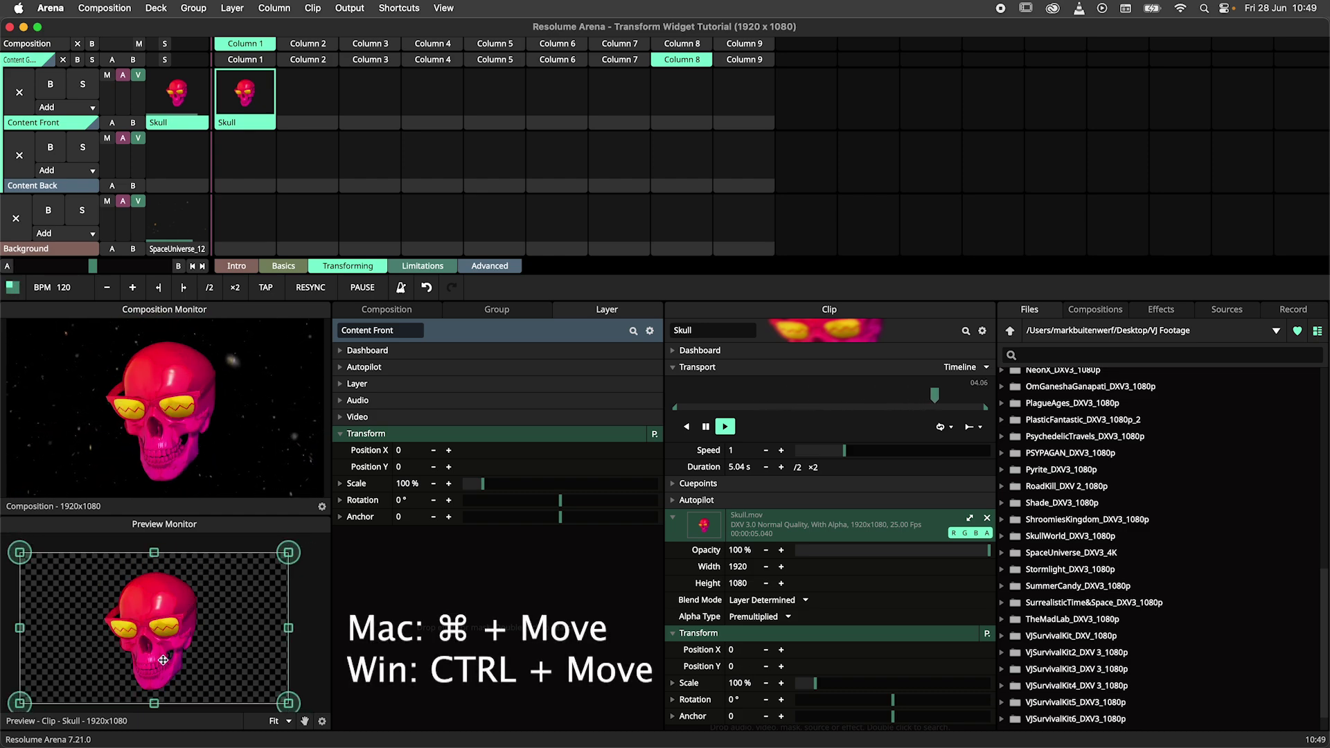
pyautogui.moveTo(166, 640); pyautogui.dragTo(177, 622)
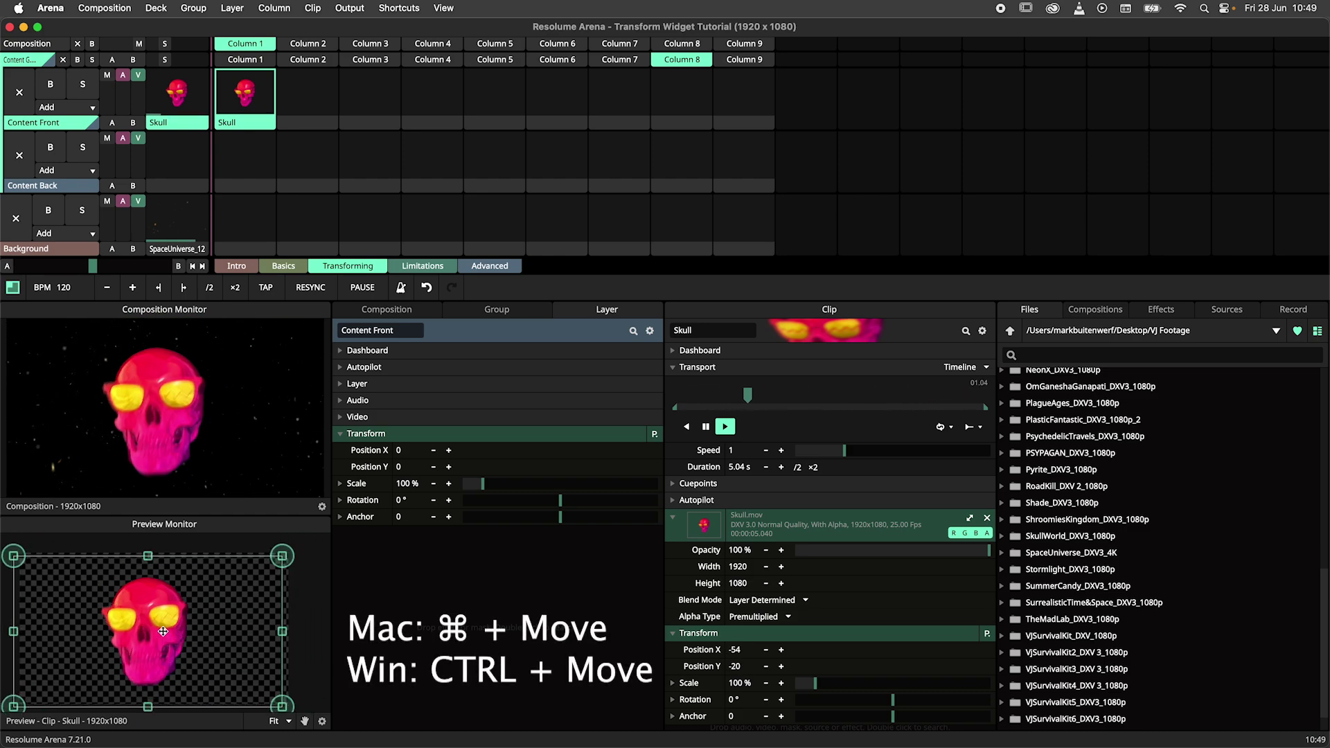
pyautogui.press('super+z')
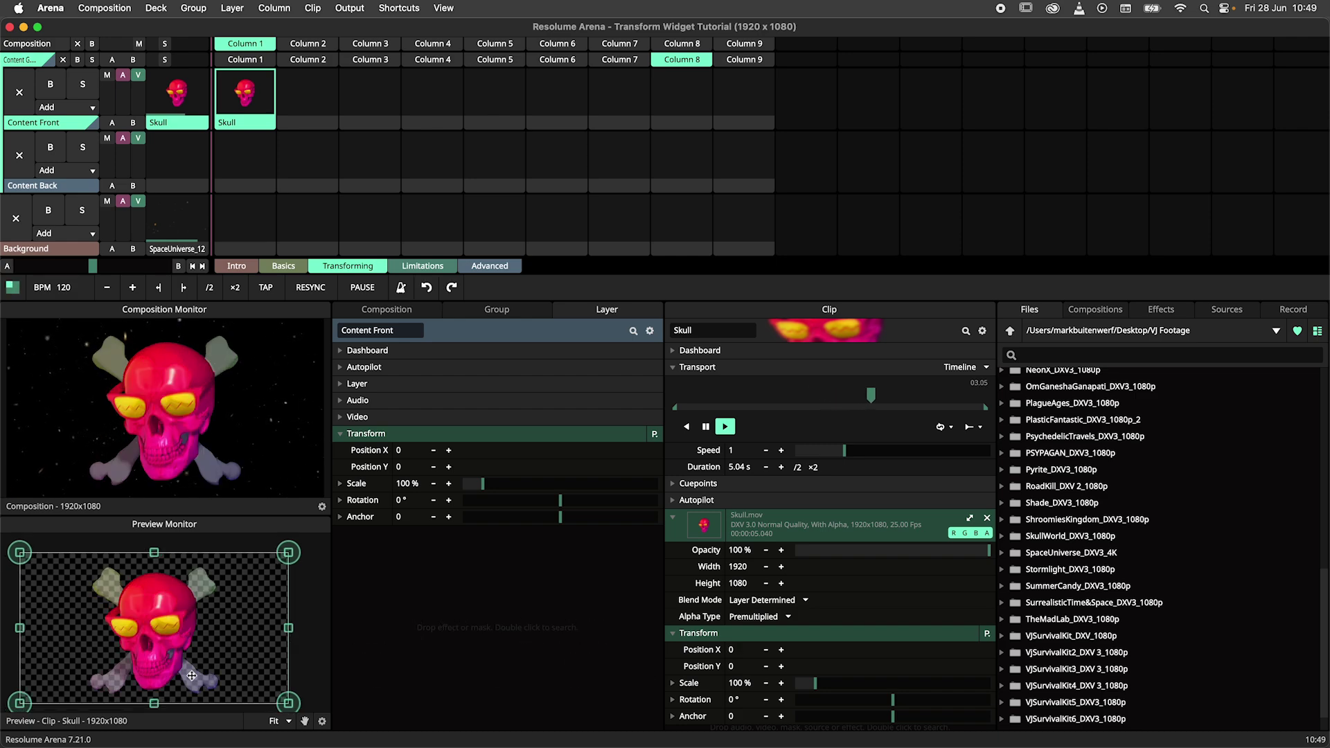
# Snap the Skull clip to the left half, then the right half, then centre it horizontally.
pyautogui.rightClick(164, 648)
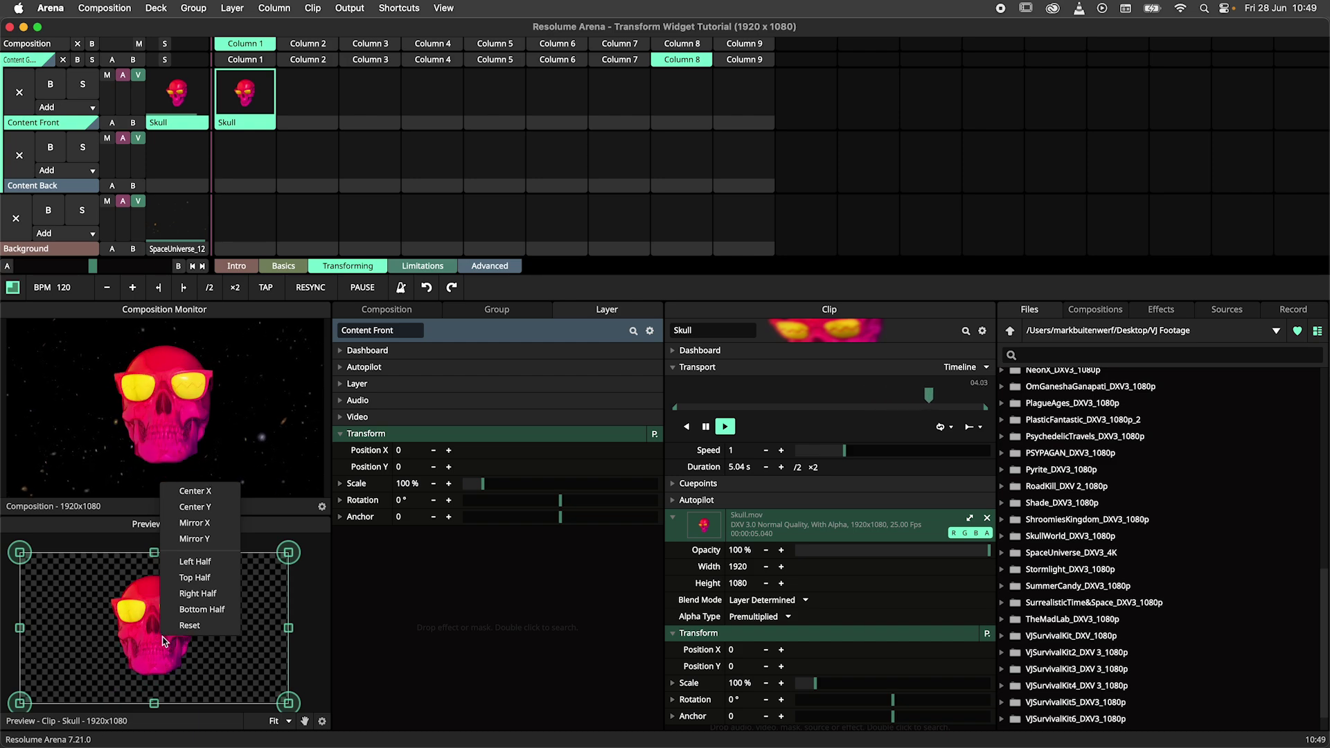
pyautogui.click(197, 561)
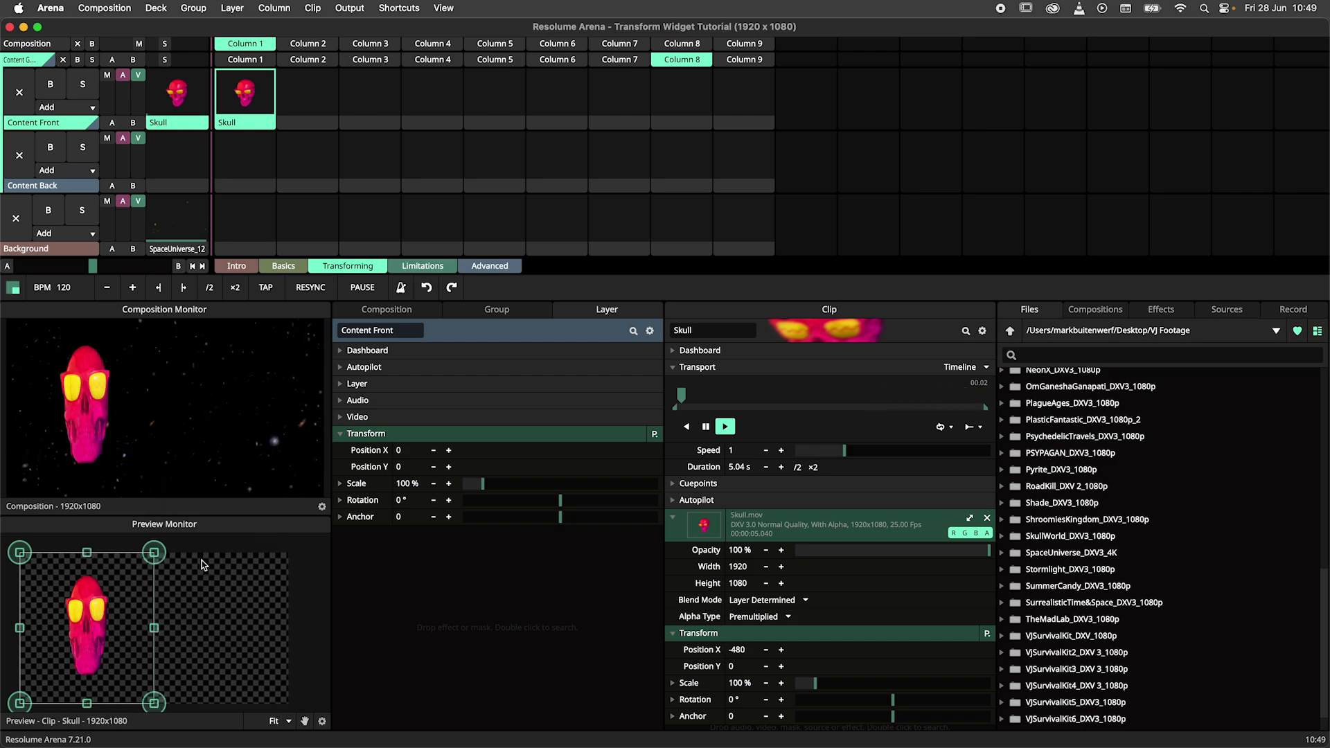
pyautogui.rightClick(102, 633)
pyautogui.click(138, 590)
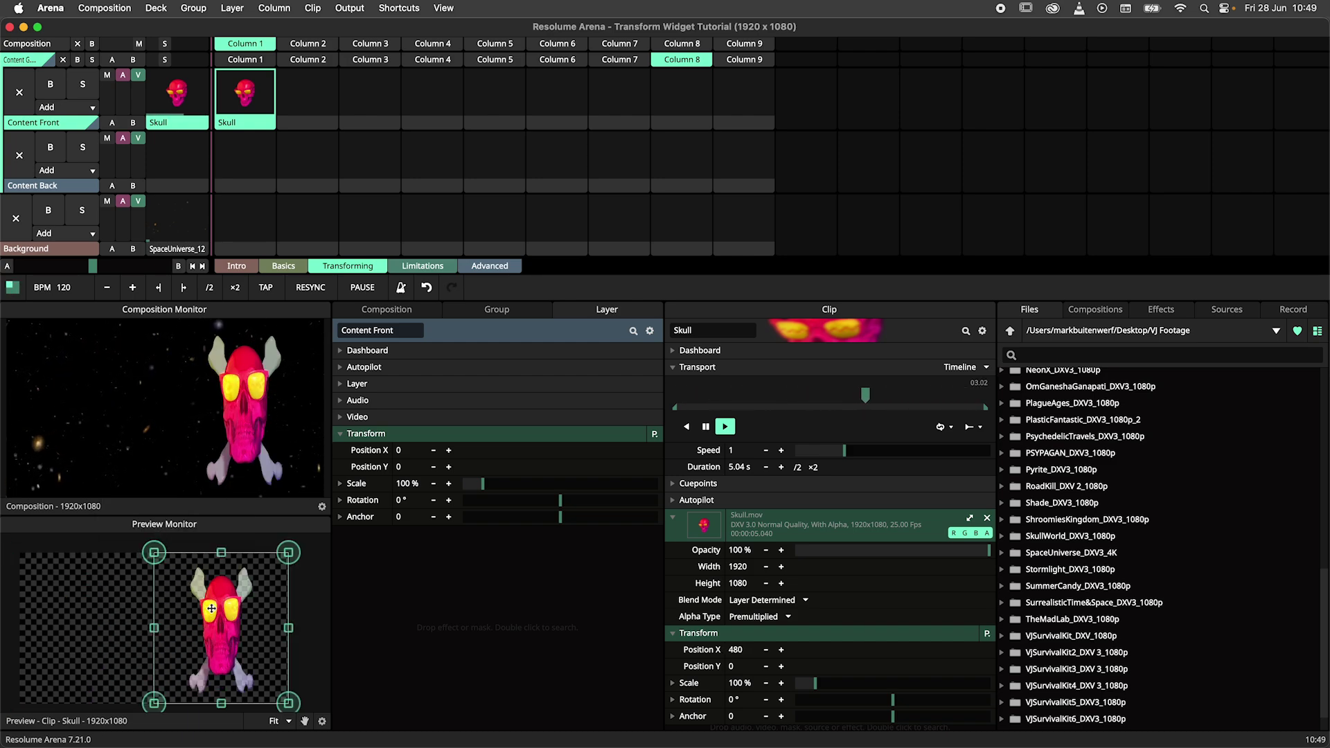
pyautogui.rightClick(235, 596)
pyautogui.click(260, 461)
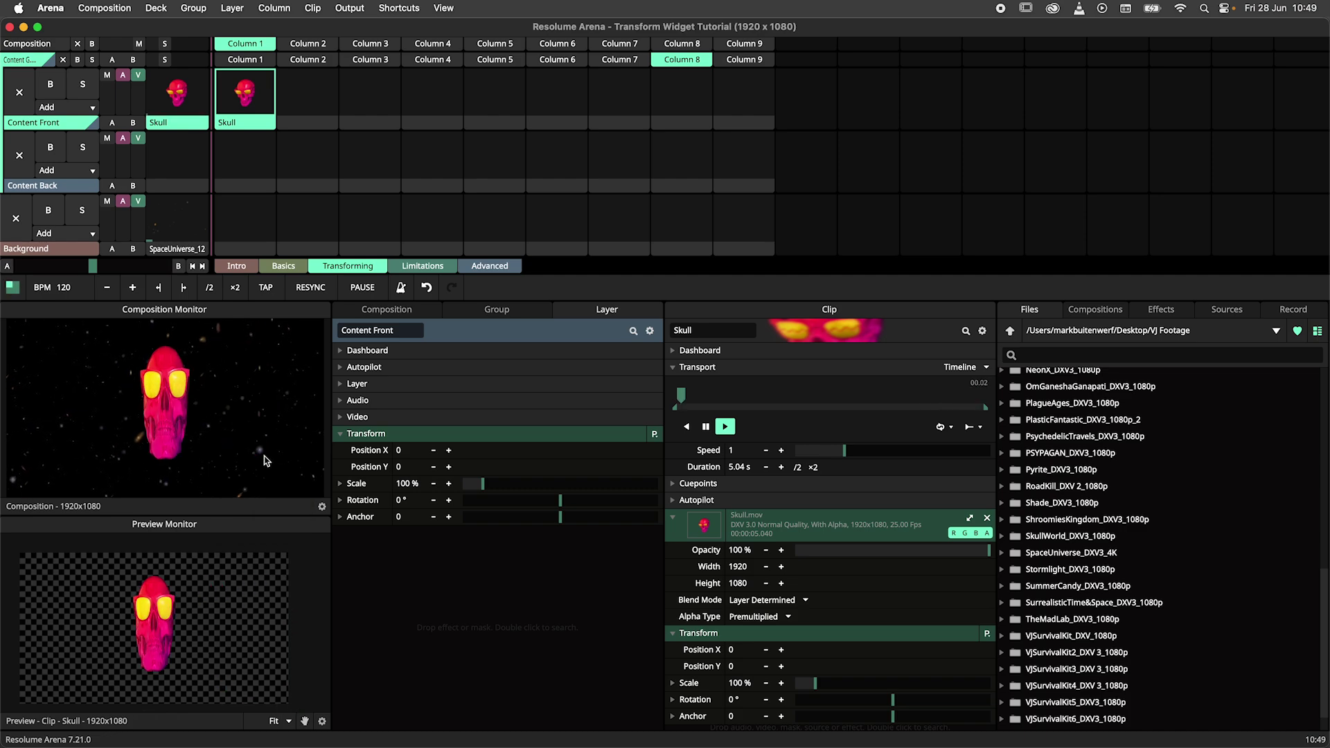
# Snap the Skull clip to the bottom half, then the top half, then reset it to centre.
pyautogui.rightClick(167, 631)
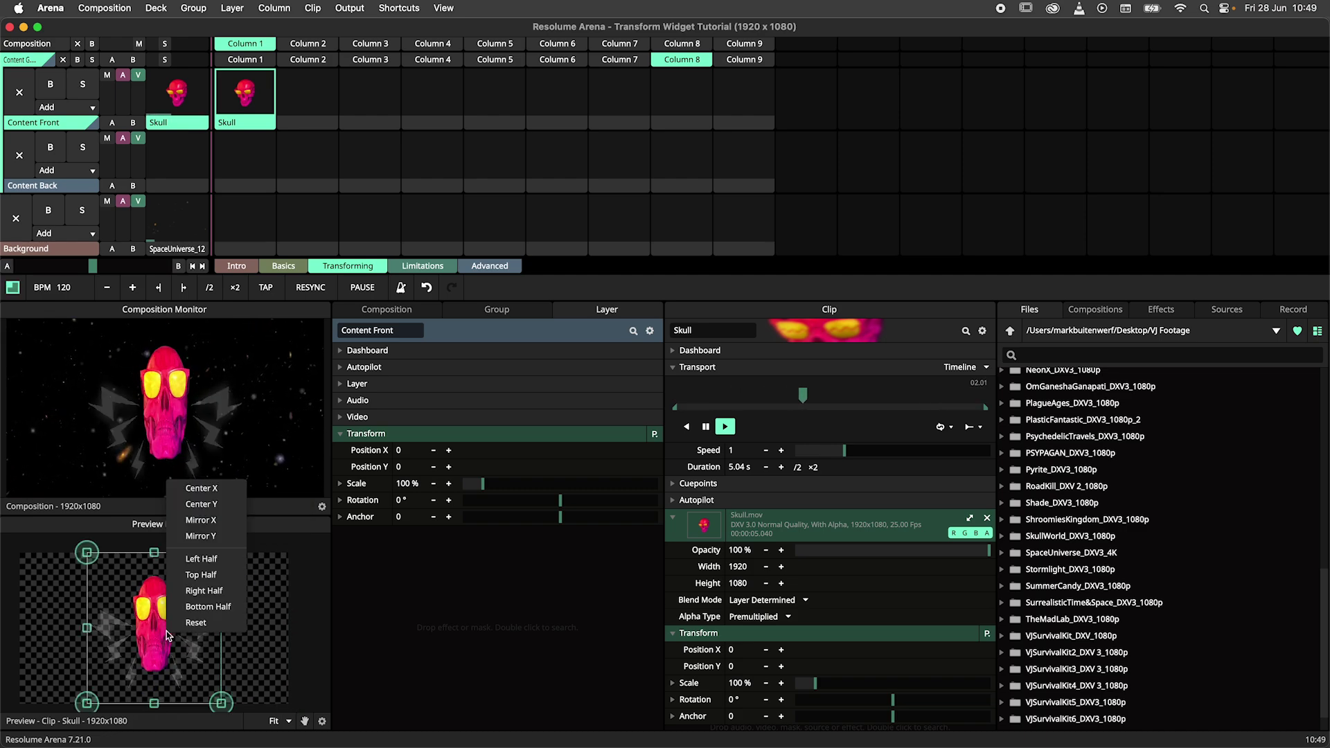
pyautogui.click(201, 597)
pyautogui.rightClick(168, 664)
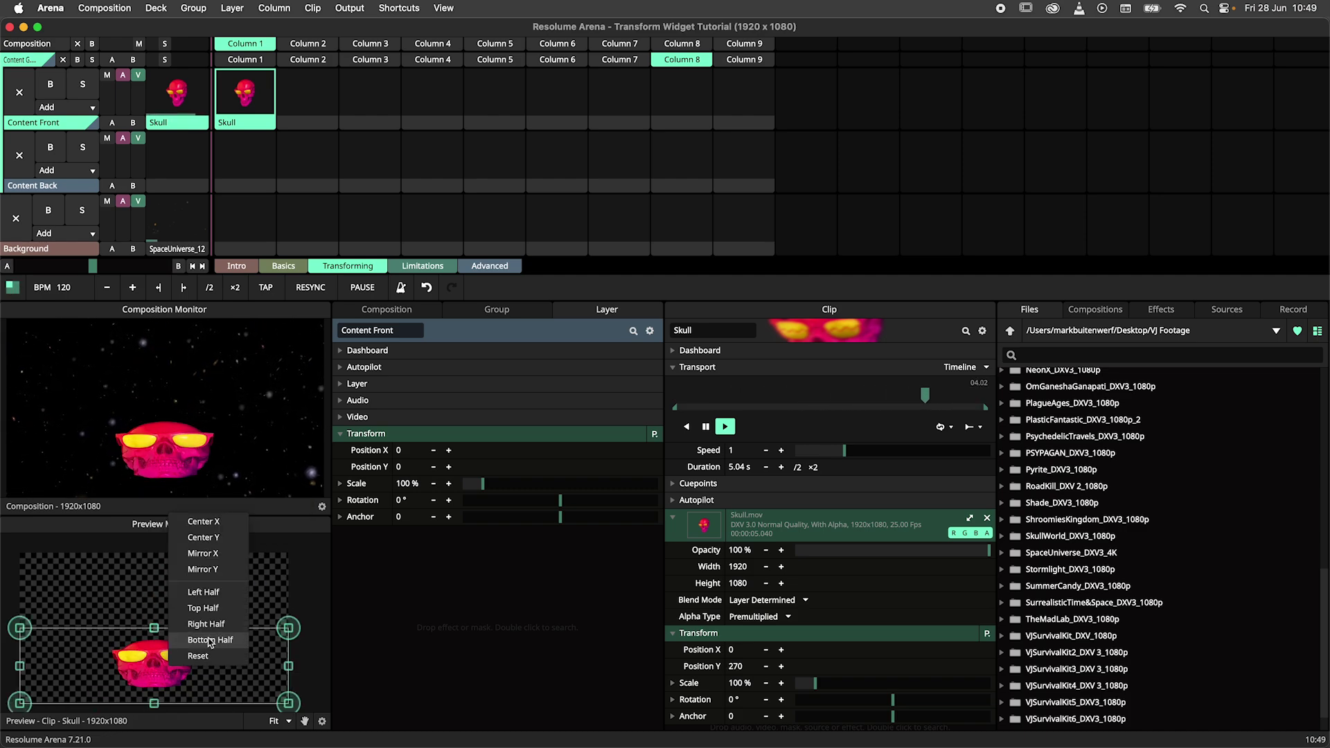
pyautogui.click(219, 607)
pyautogui.rightClick(177, 598)
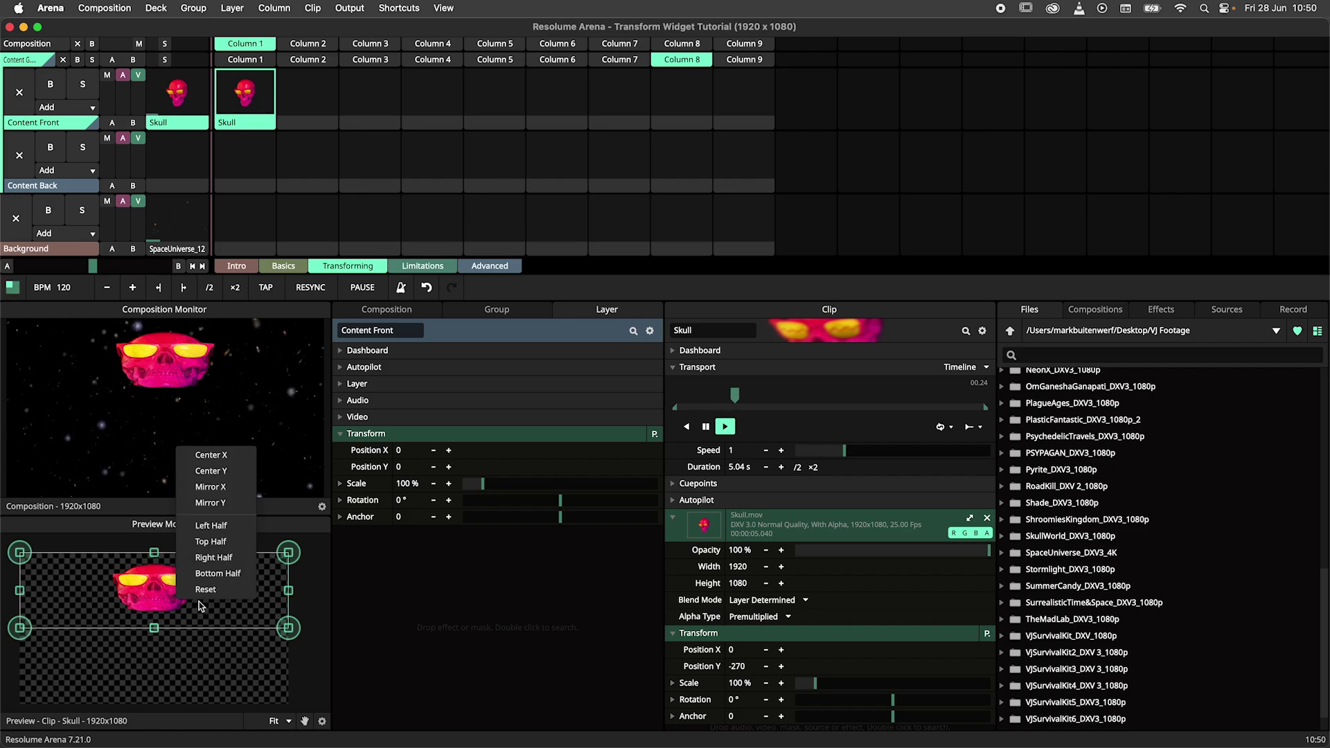
pyautogui.click(212, 592)
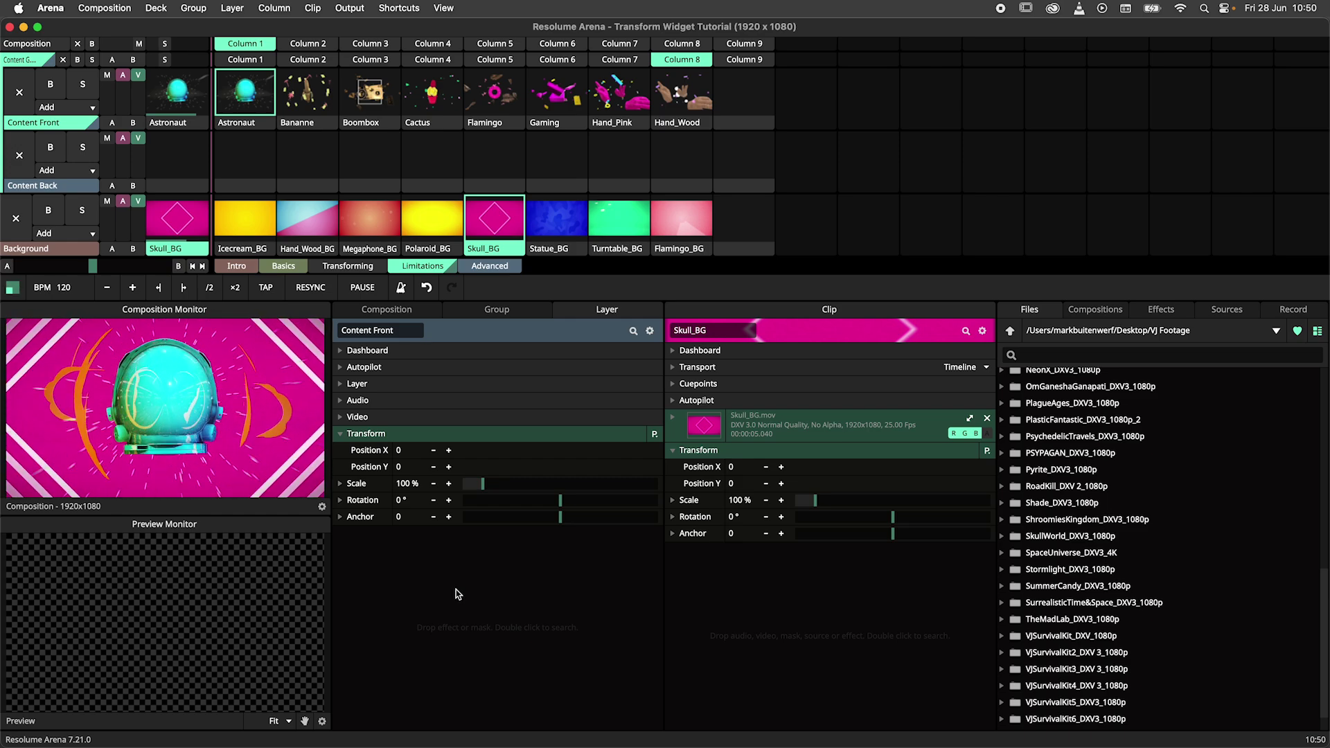
# Select the Astronaut clip, add Bananne to the selection, then go back to editing only Astronaut.
pyautogui.click(248, 125)
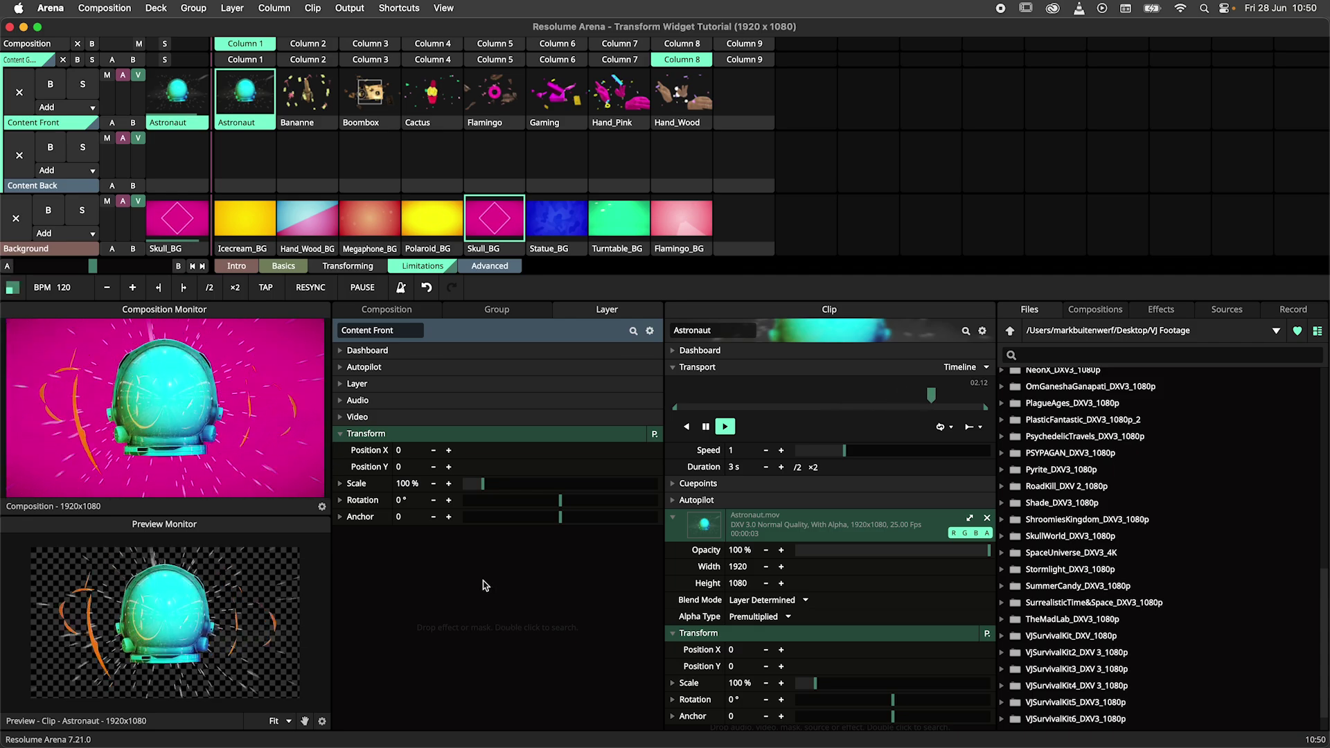
pyautogui.keyDown('shift'); pyautogui.click(313, 126); pyautogui.keyUp('shift')
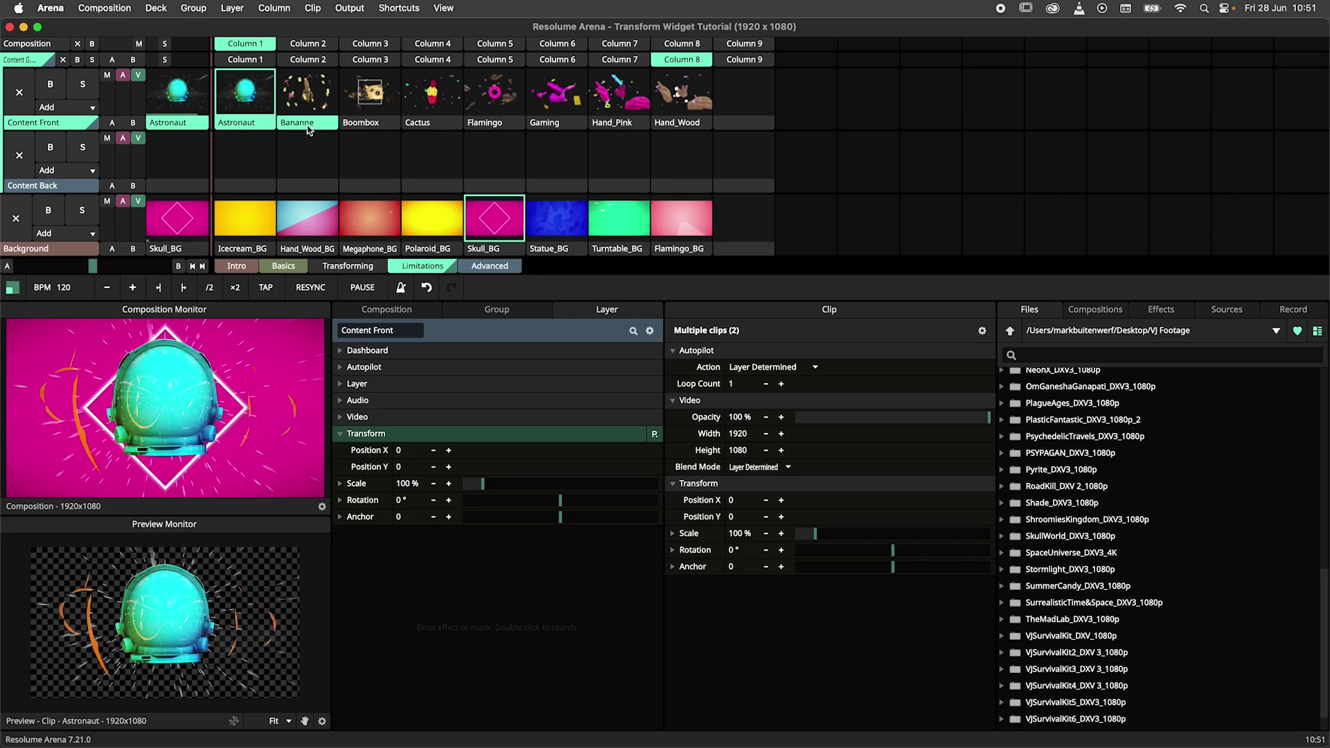
pyautogui.click(204, 597)
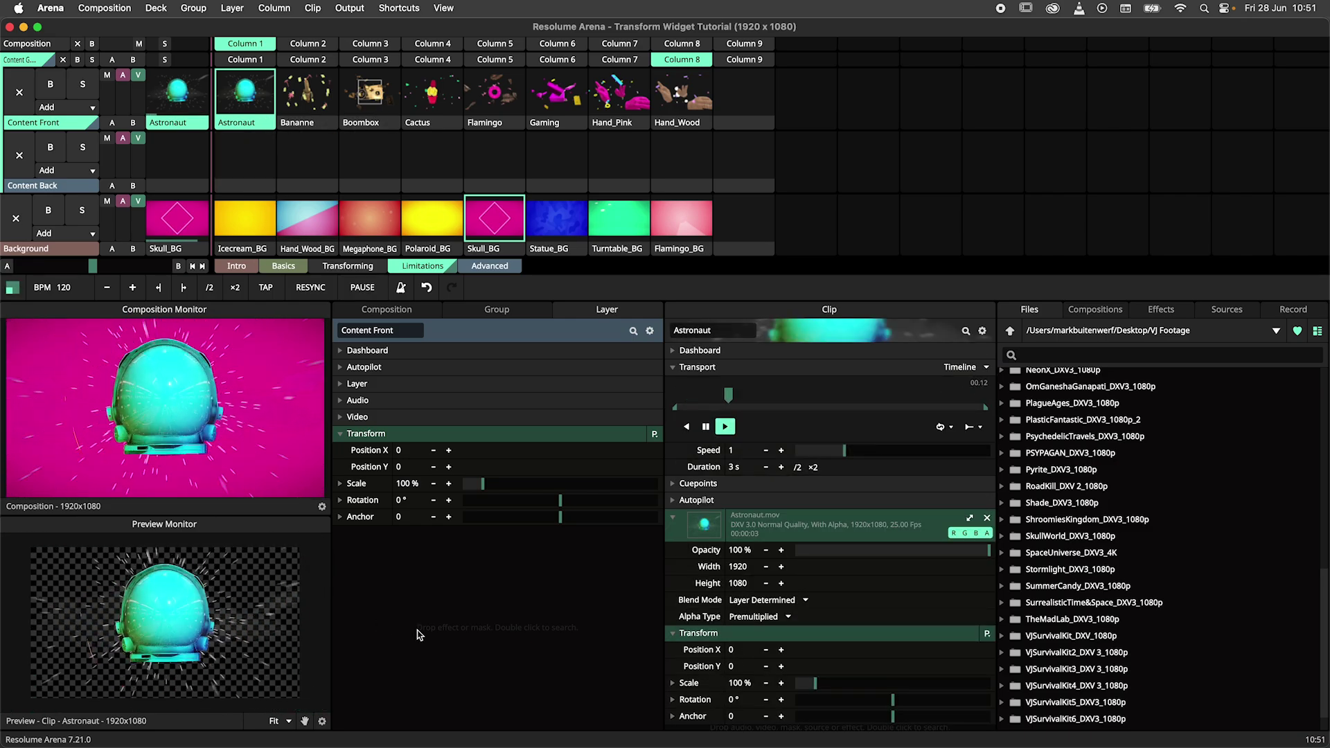
# Collapse the clip's Transport and Source sections and expand Rotation into X, Y, Z axes.
pyautogui.moveTo(255, 629)
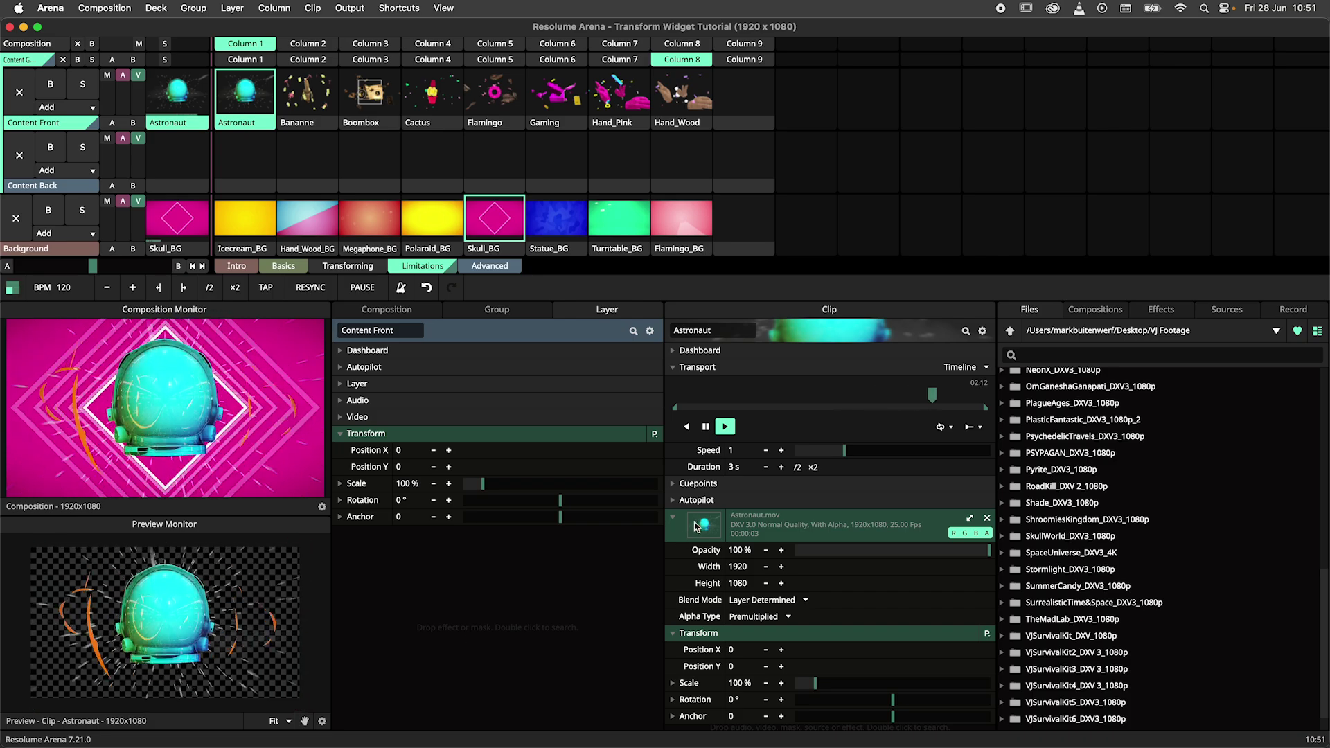
pyautogui.click(685, 368)
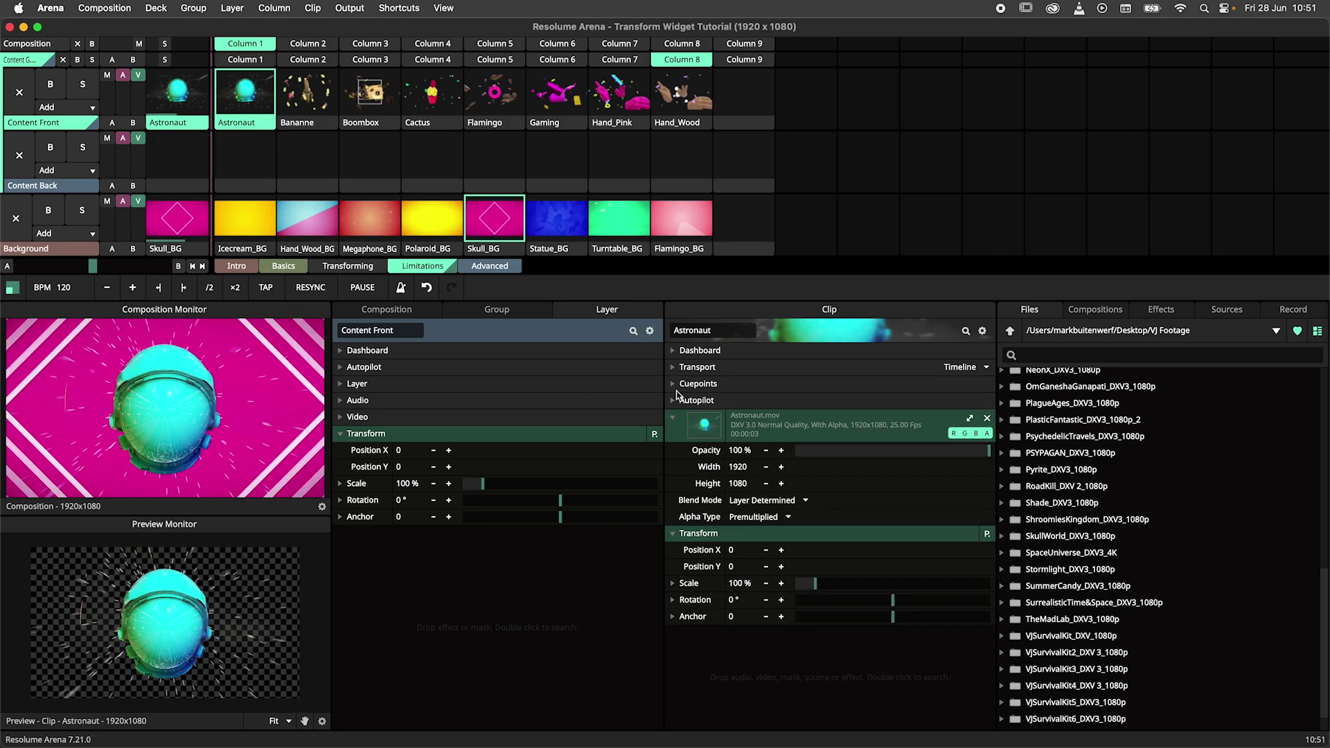
pyautogui.click(672, 417)
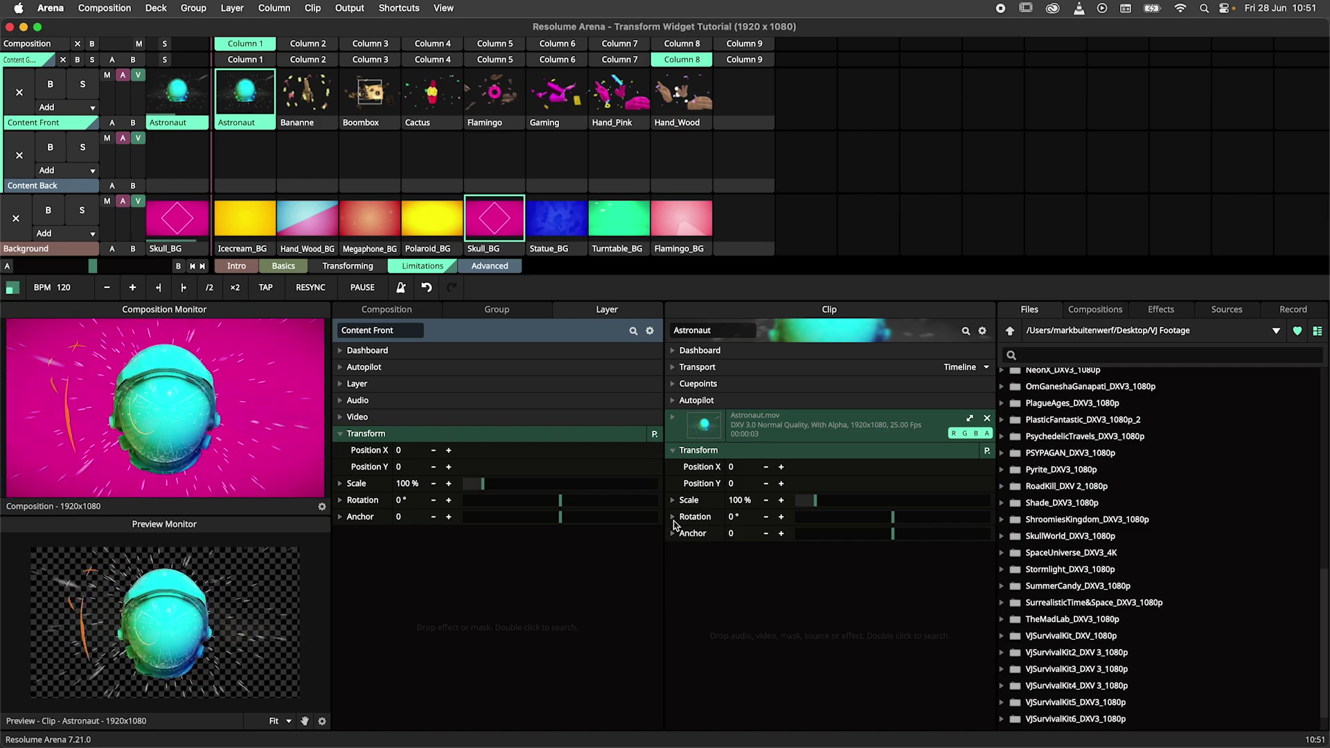
pyautogui.click(673, 517)
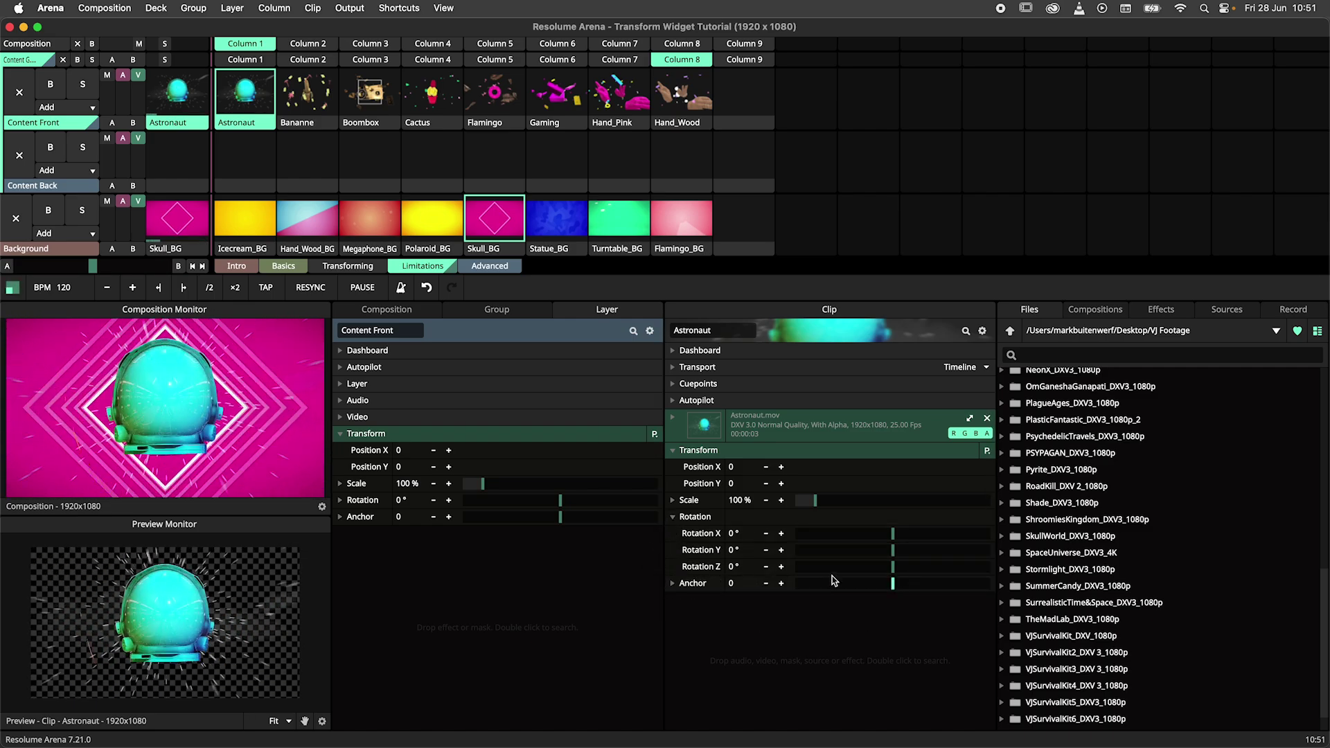
# Tilt the Astronaut to -72.99° on Rotation X, then reset it upright.
pyautogui.moveTo(893, 535)
pyautogui.moveTo(894, 535); pyautogui.dragTo(853, 535)
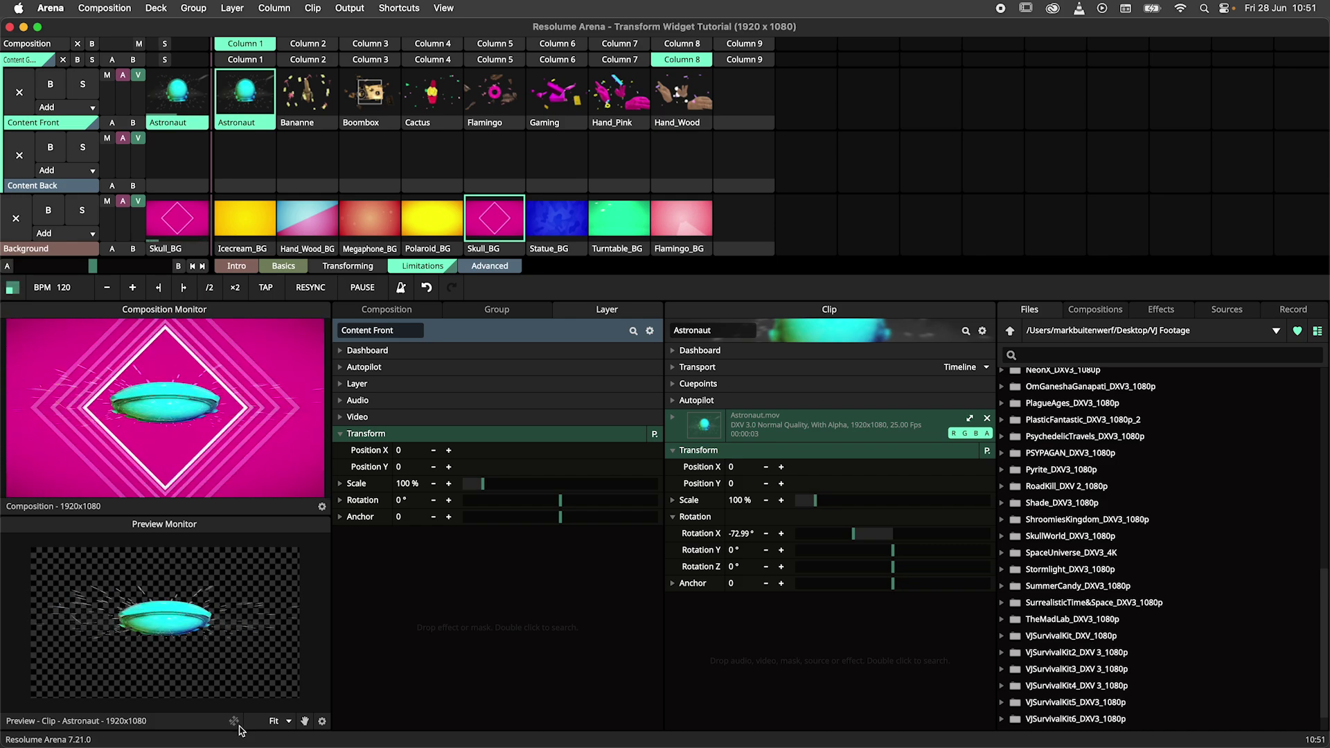
pyautogui.rightClick(197, 634)
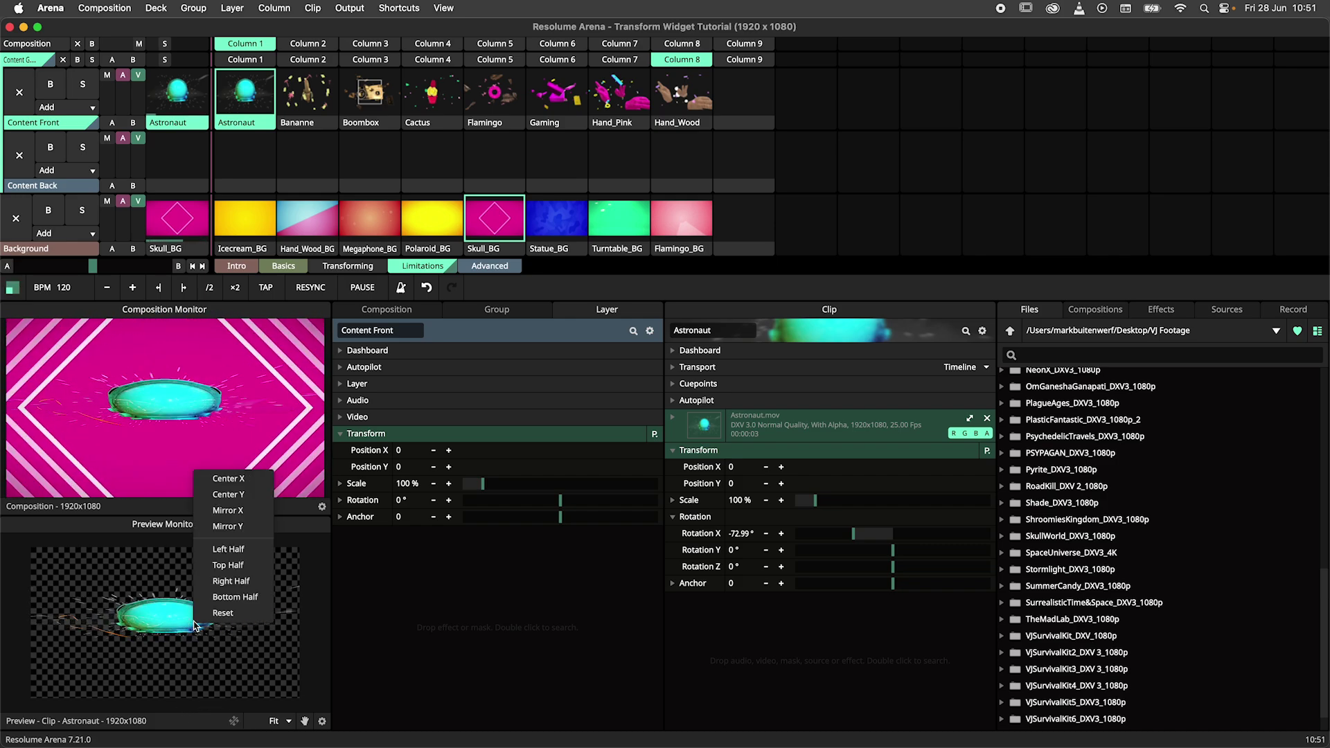
pyautogui.click(223, 613)
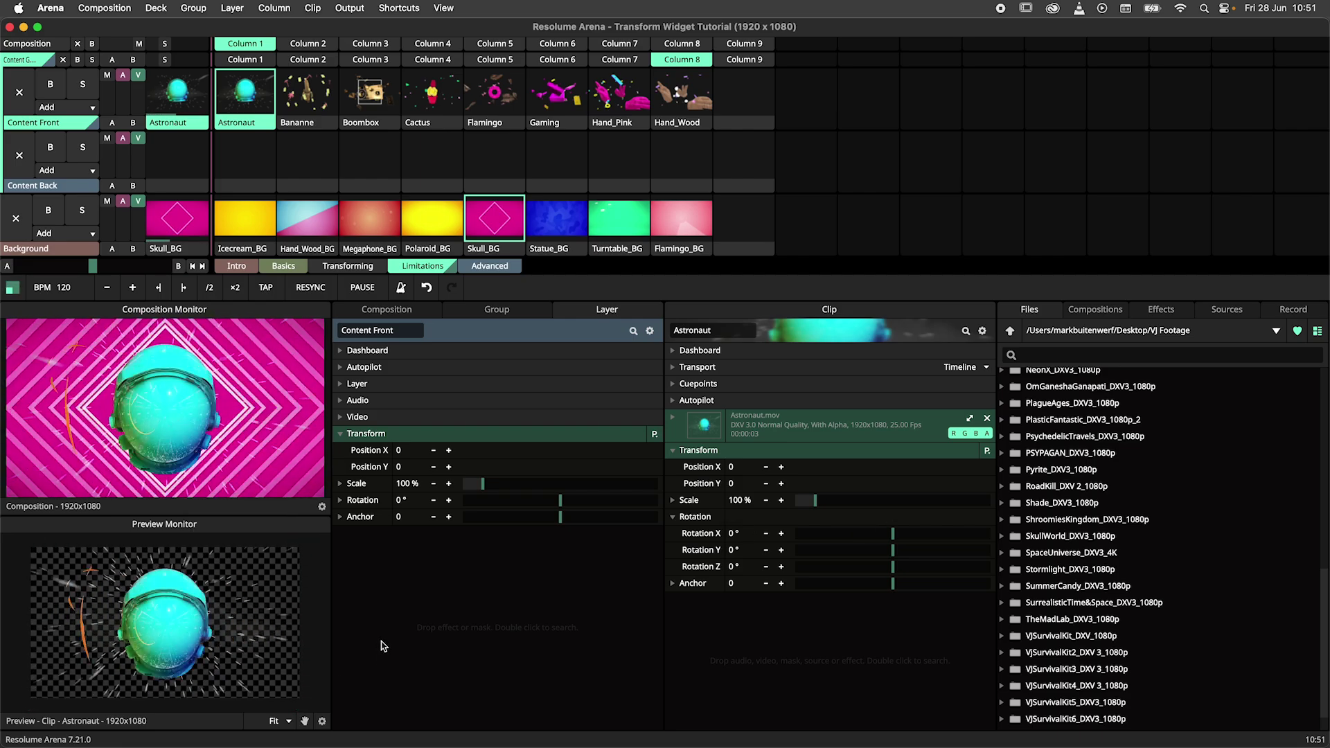
pyautogui.click(323, 722)
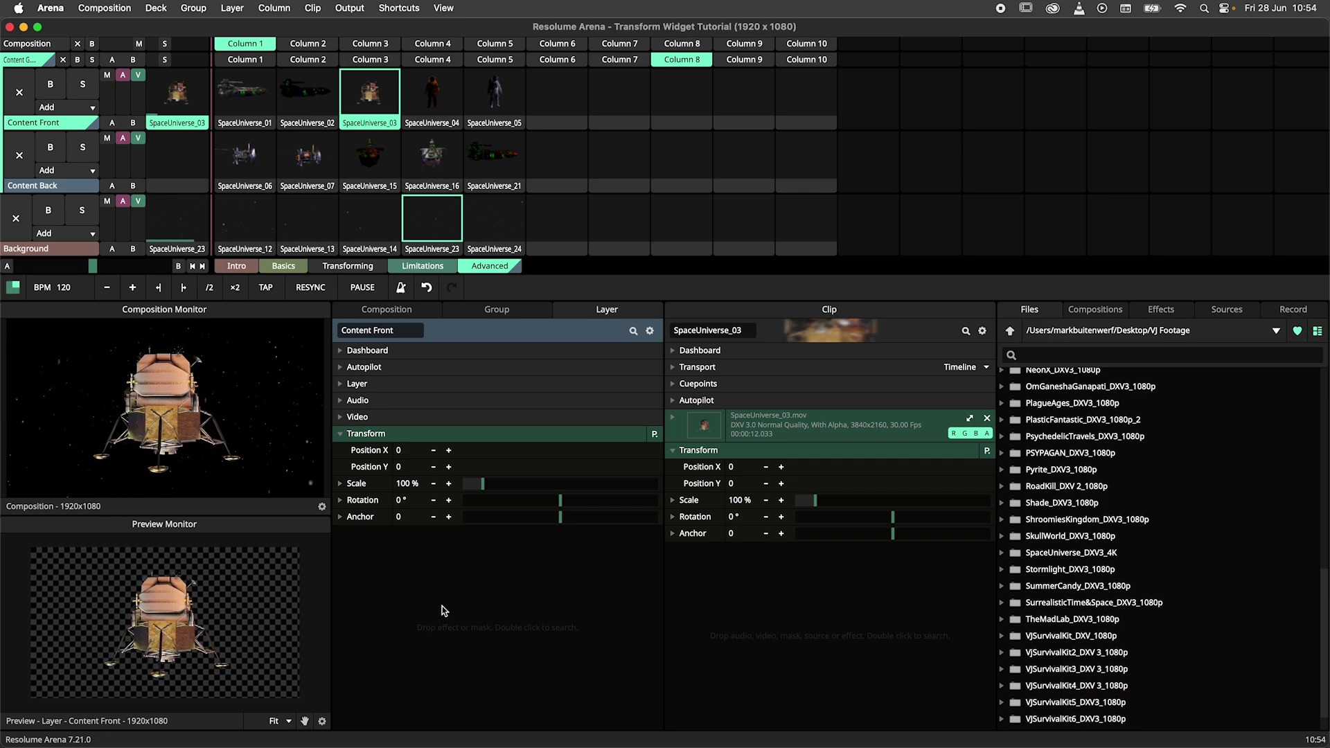
# Select SpaceUniverse_04 and _03, then drag the lander up and to the right in the preview.
pyautogui.click(440, 126)
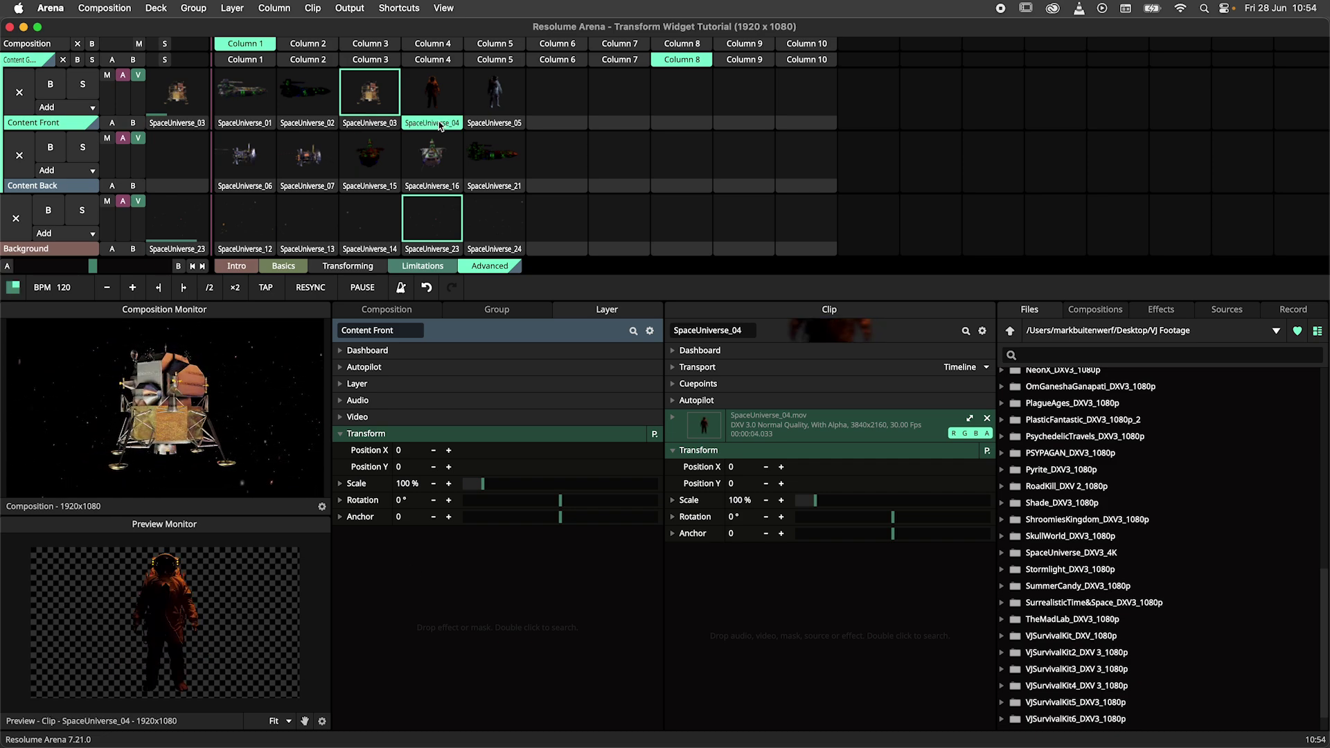
pyautogui.click(355, 125)
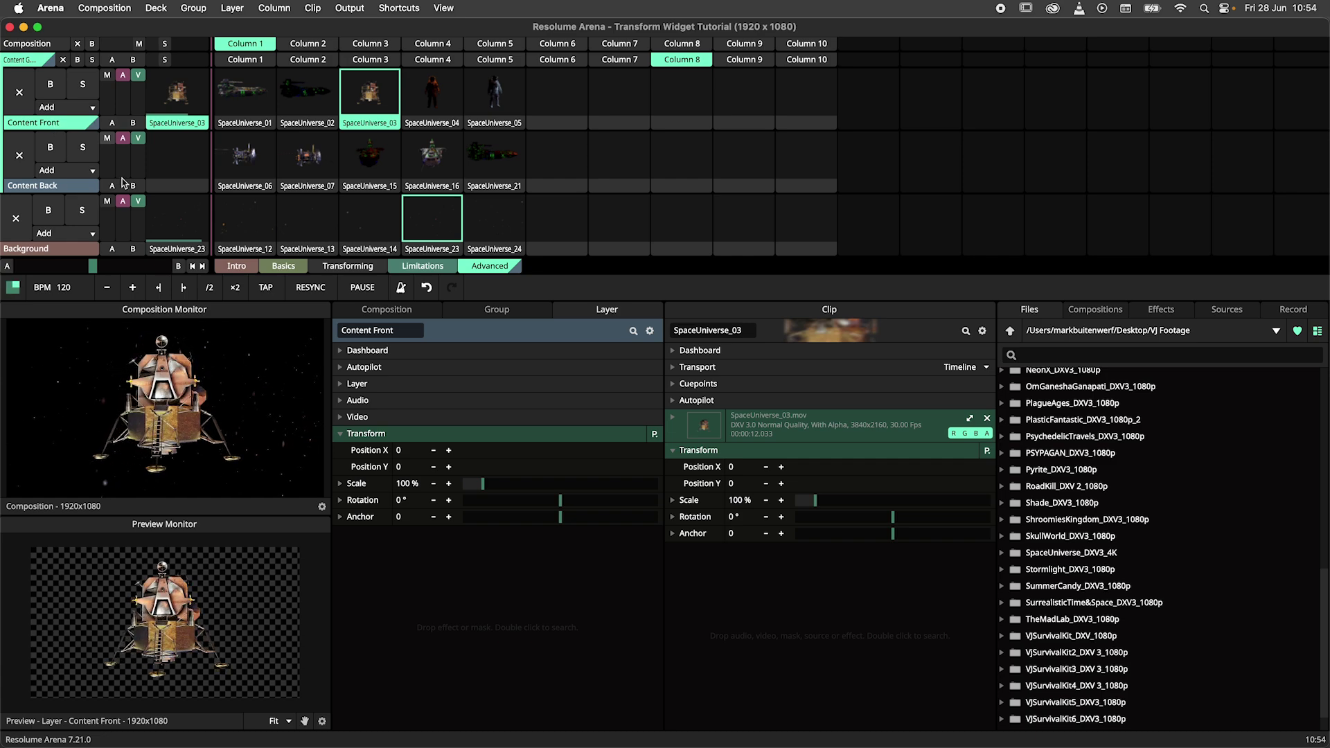
pyautogui.moveTo(165, 617); pyautogui.dragTo(234, 593)
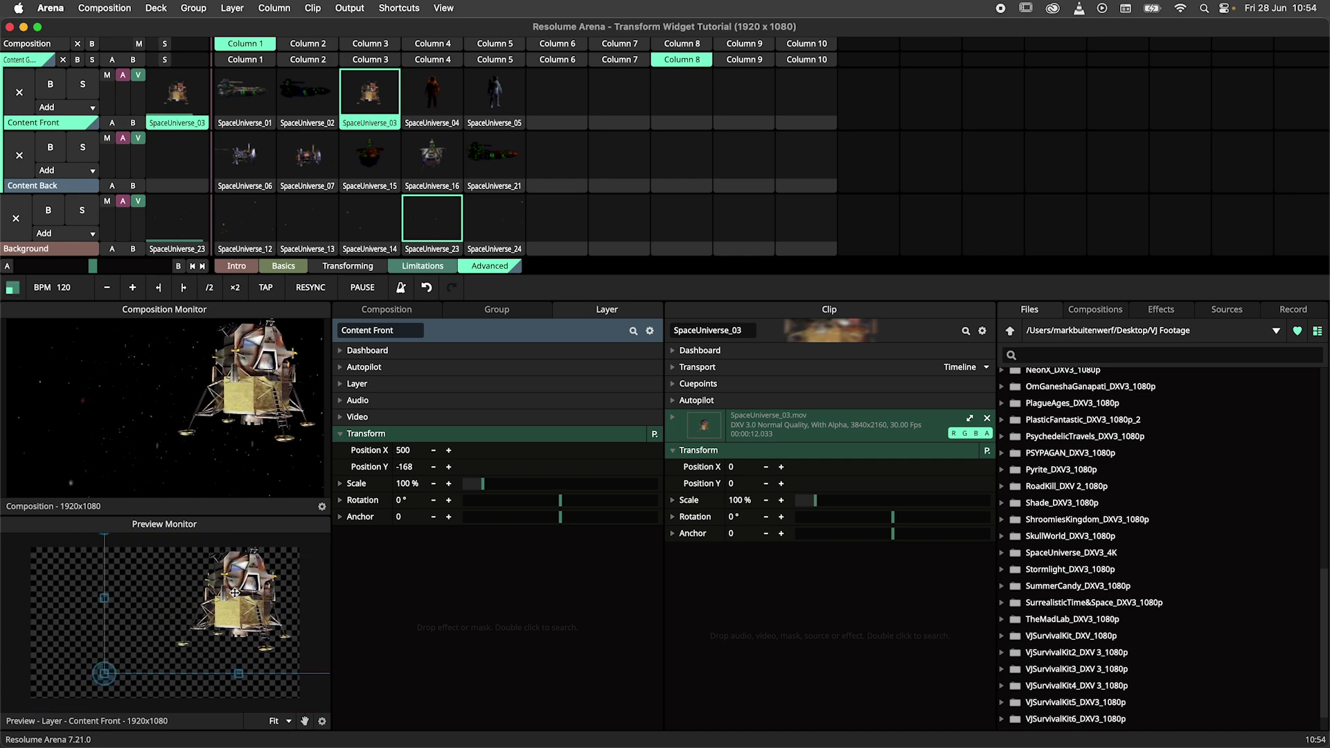
# Launch several Content Front clips including SpaceUniverse_02 and _01, then select the Content Front layer.
pyautogui.click(426, 116)
pyautogui.click(494, 97)
pyautogui.click(432, 97)
pyautogui.click(300, 97)
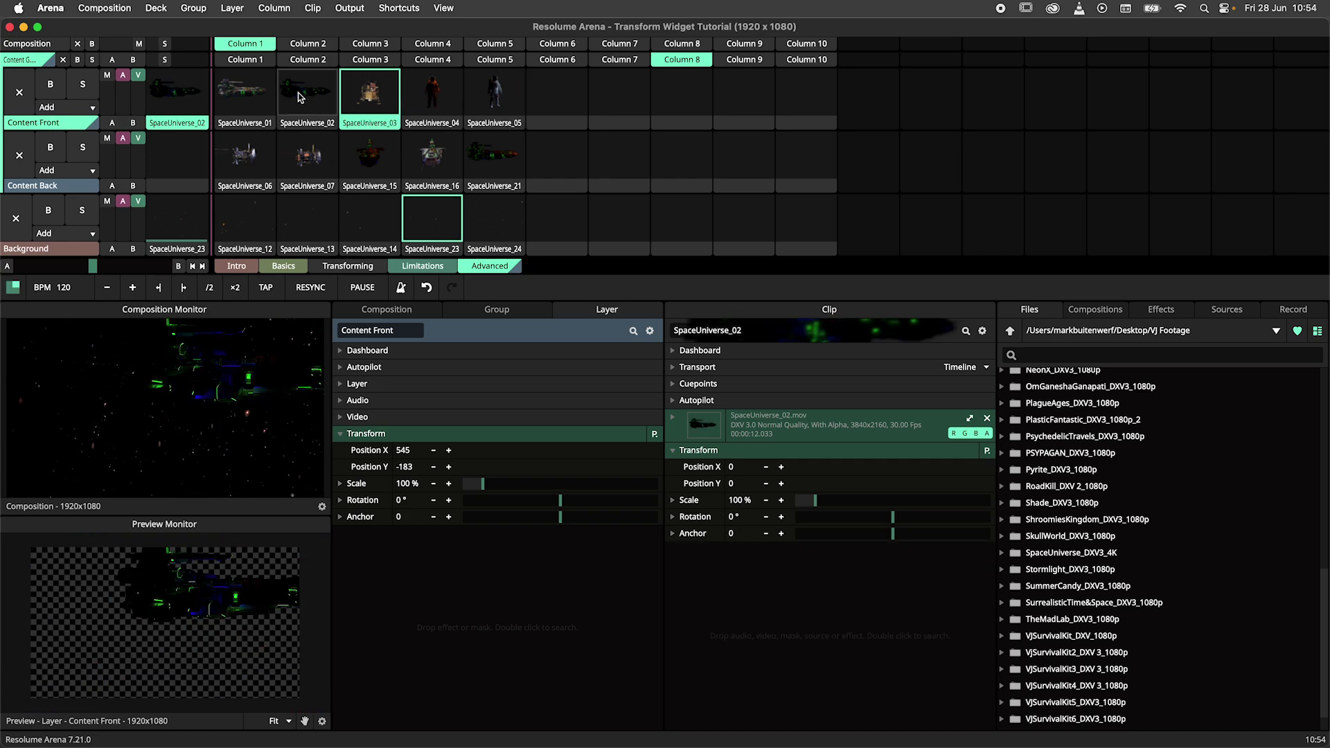
pyautogui.click(241, 100)
pyautogui.click(373, 123)
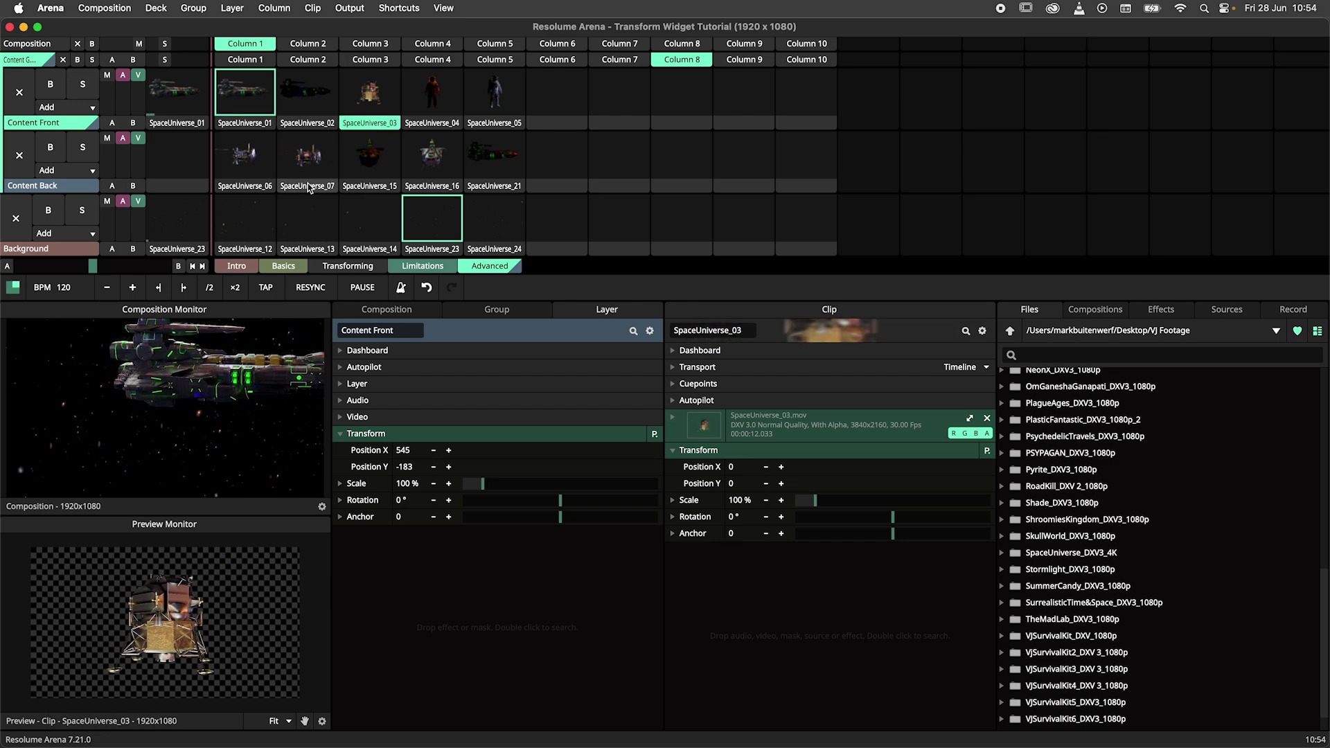
pyautogui.click(51, 129)
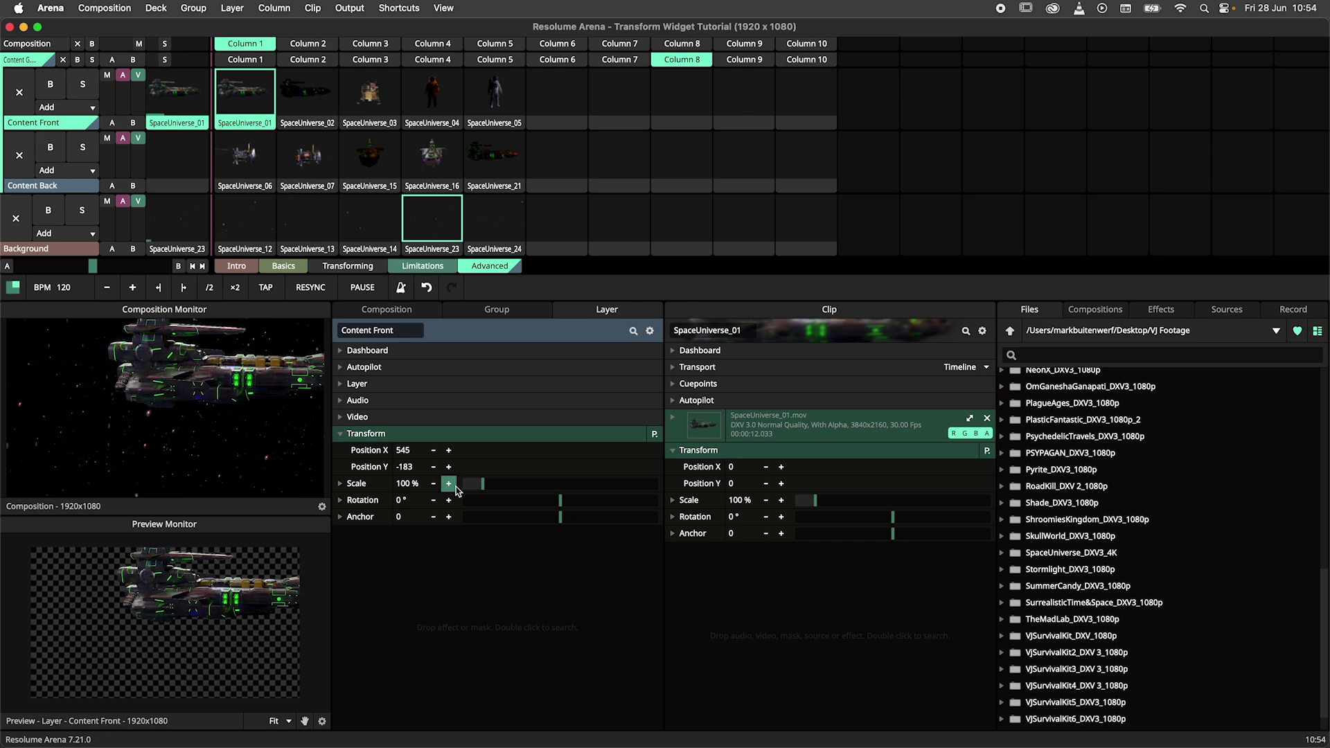
# Reset the Content Front layer to X 0, Y 0 from the preview's transform context menu.
pyautogui.rightClick(223, 575)
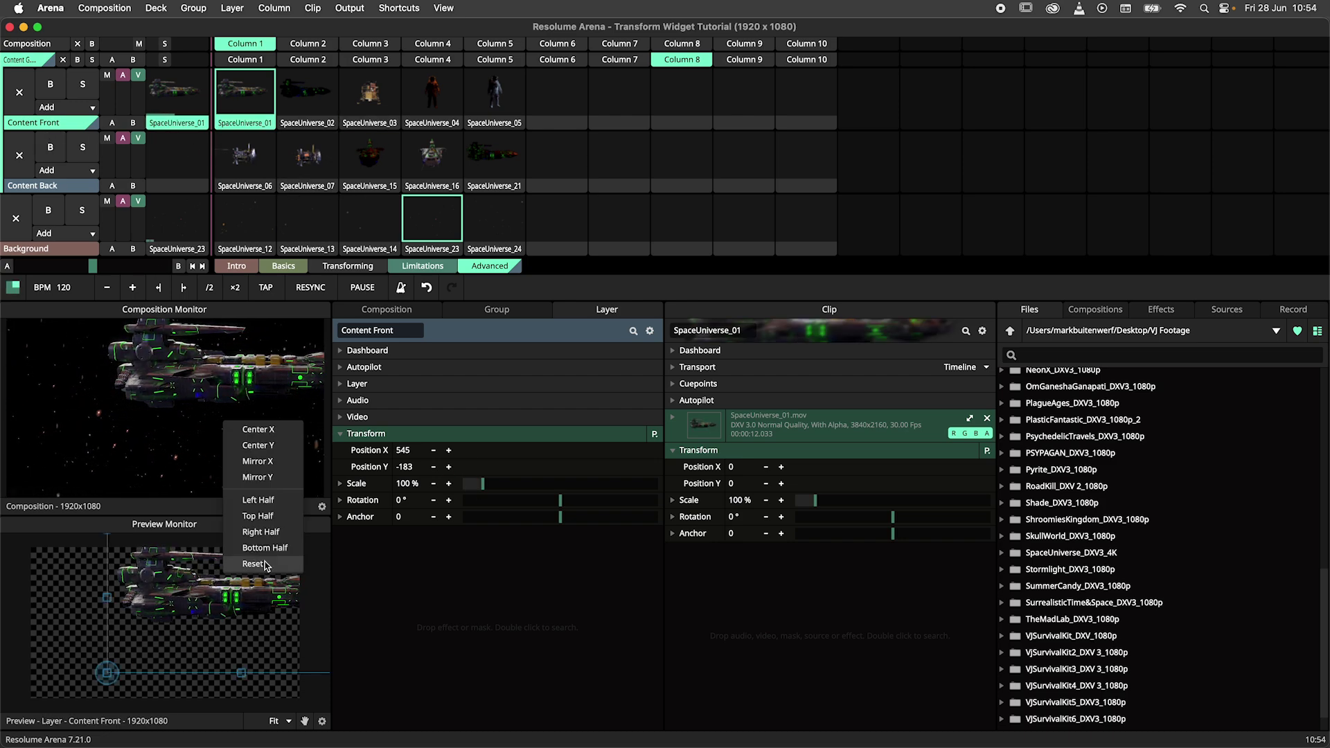
pyautogui.click(253, 564)
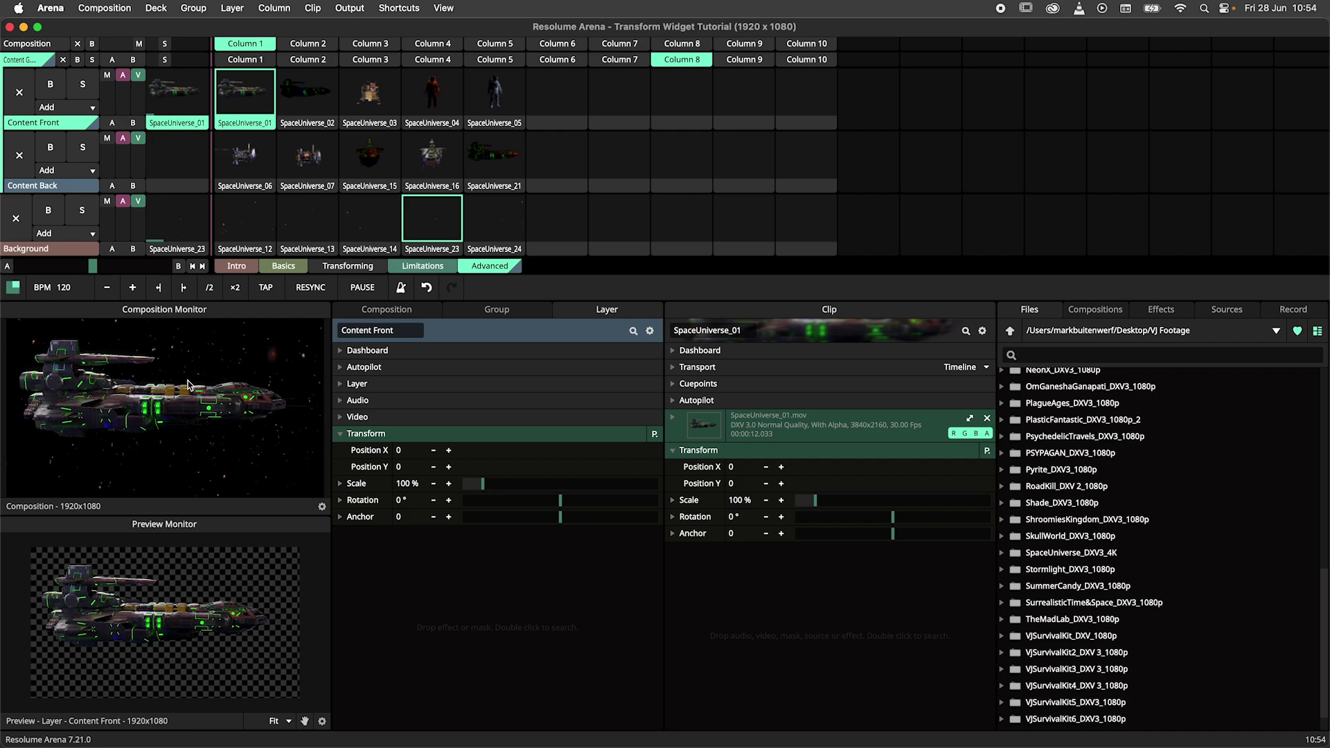
# Enable Transform Widget in the monitor's display options so handles frame the SpaceUniverse_01 ship.
pyautogui.rightClick(319, 506)
pyautogui.click(415, 464)
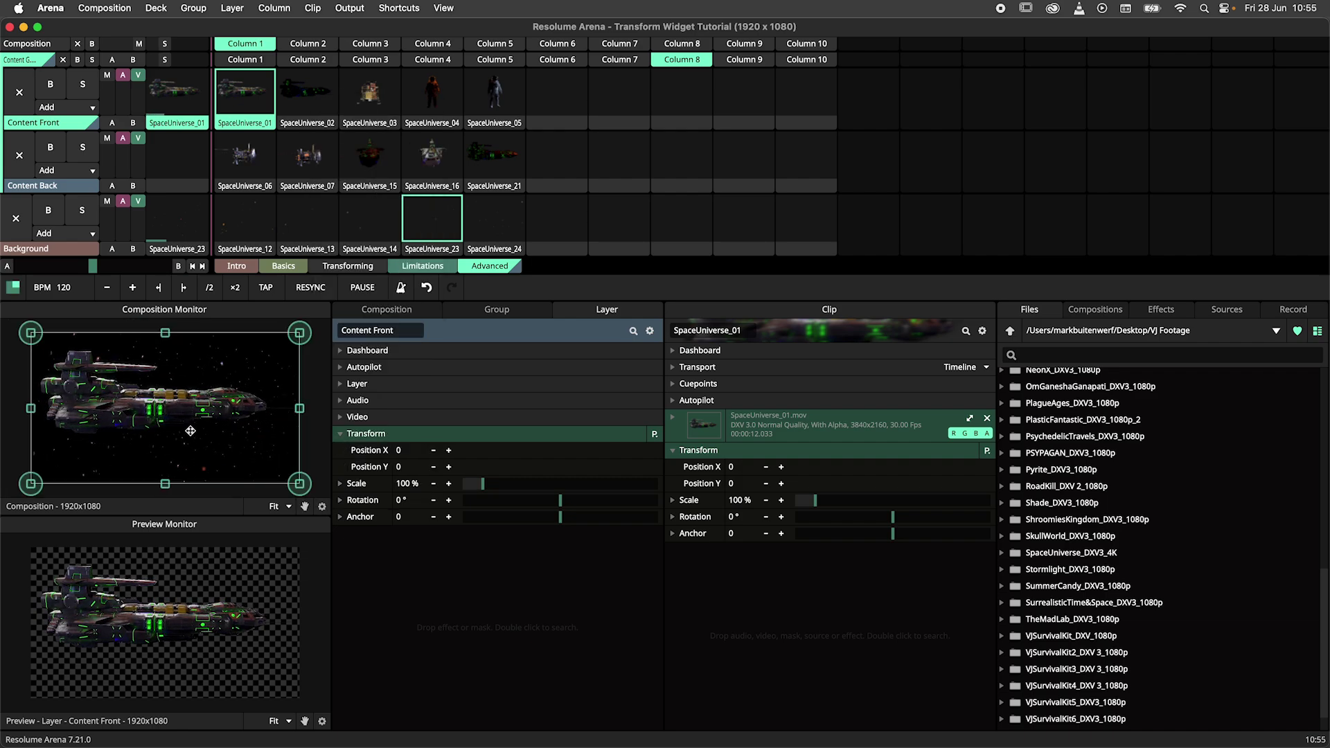
pyautogui.click(321, 507)
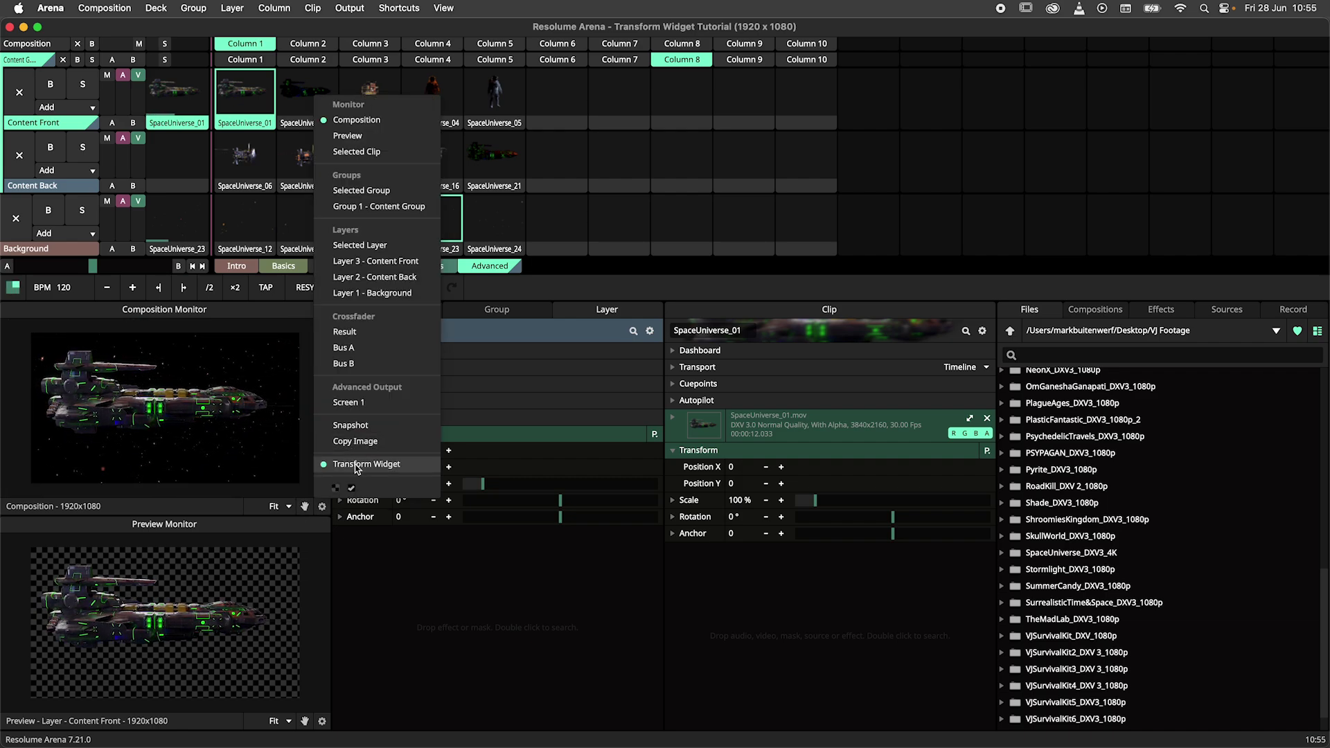
pyautogui.click(355, 465)
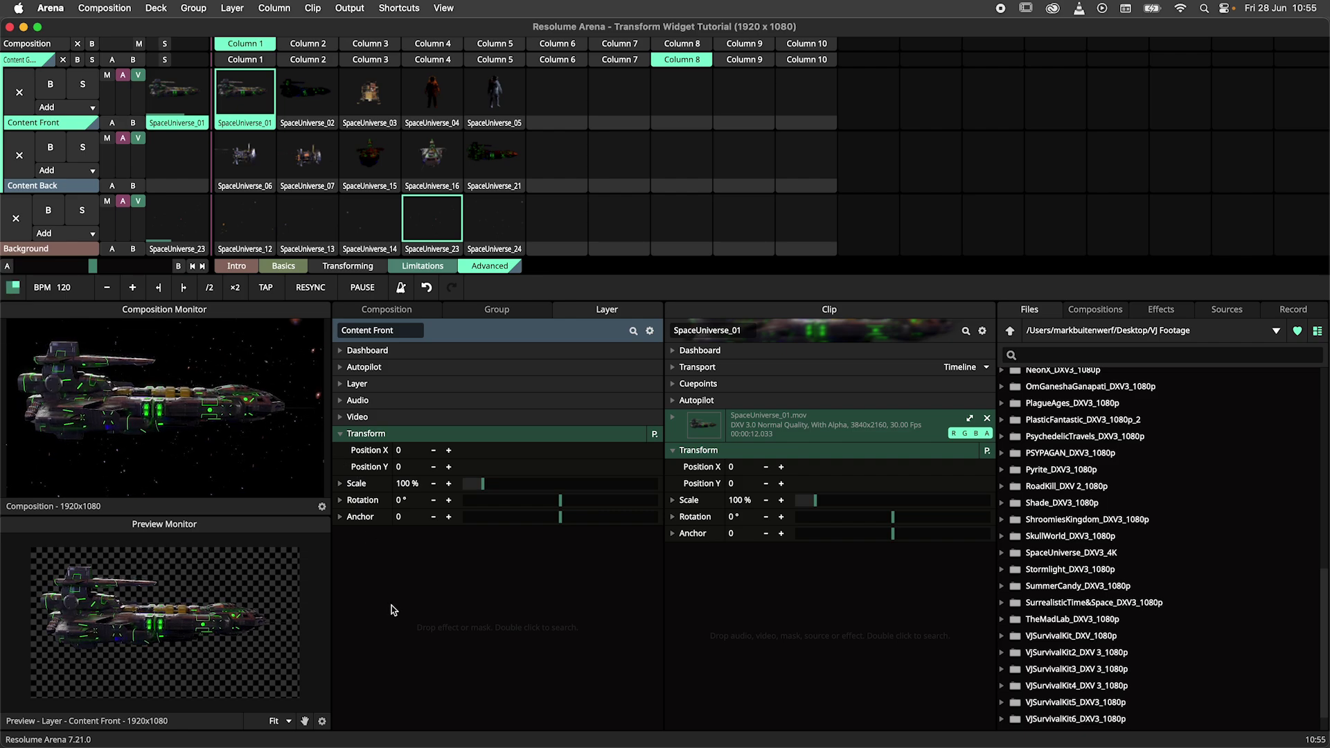
pyautogui.moveTo(254, 622)
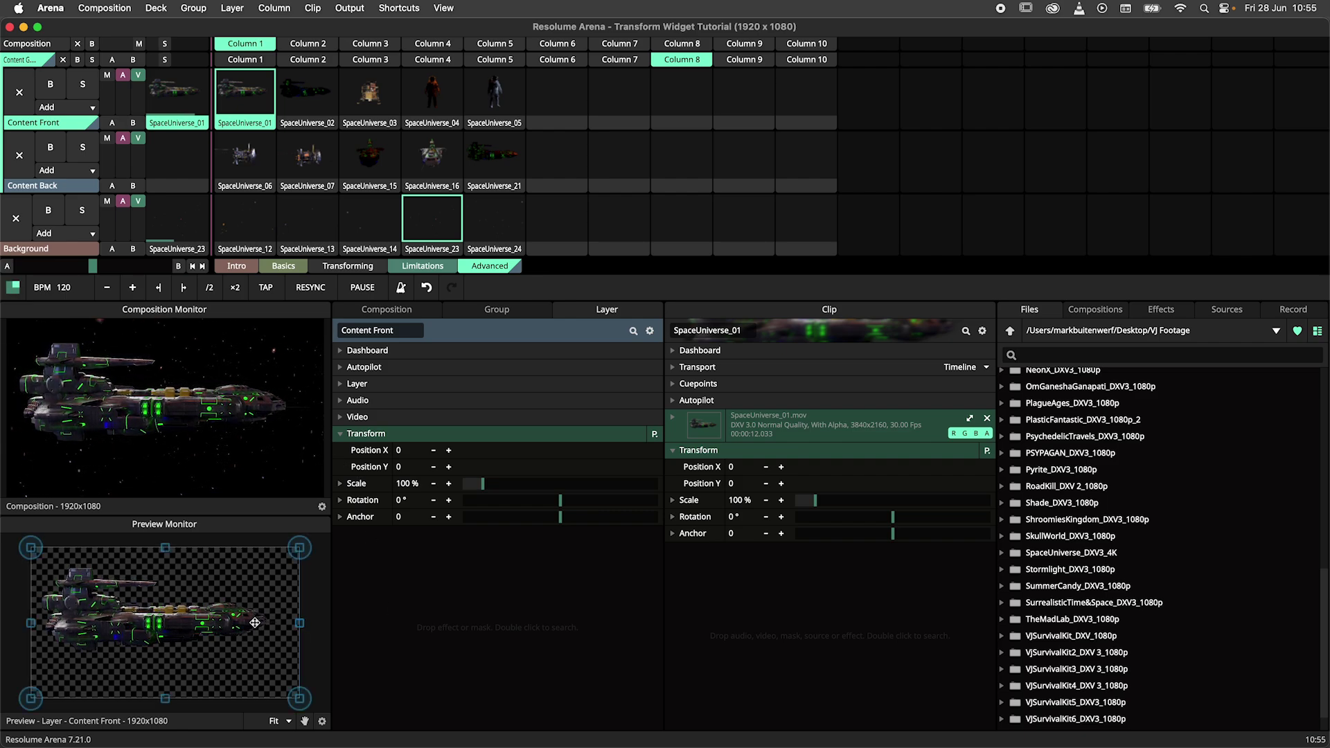
pyautogui.click(323, 507)
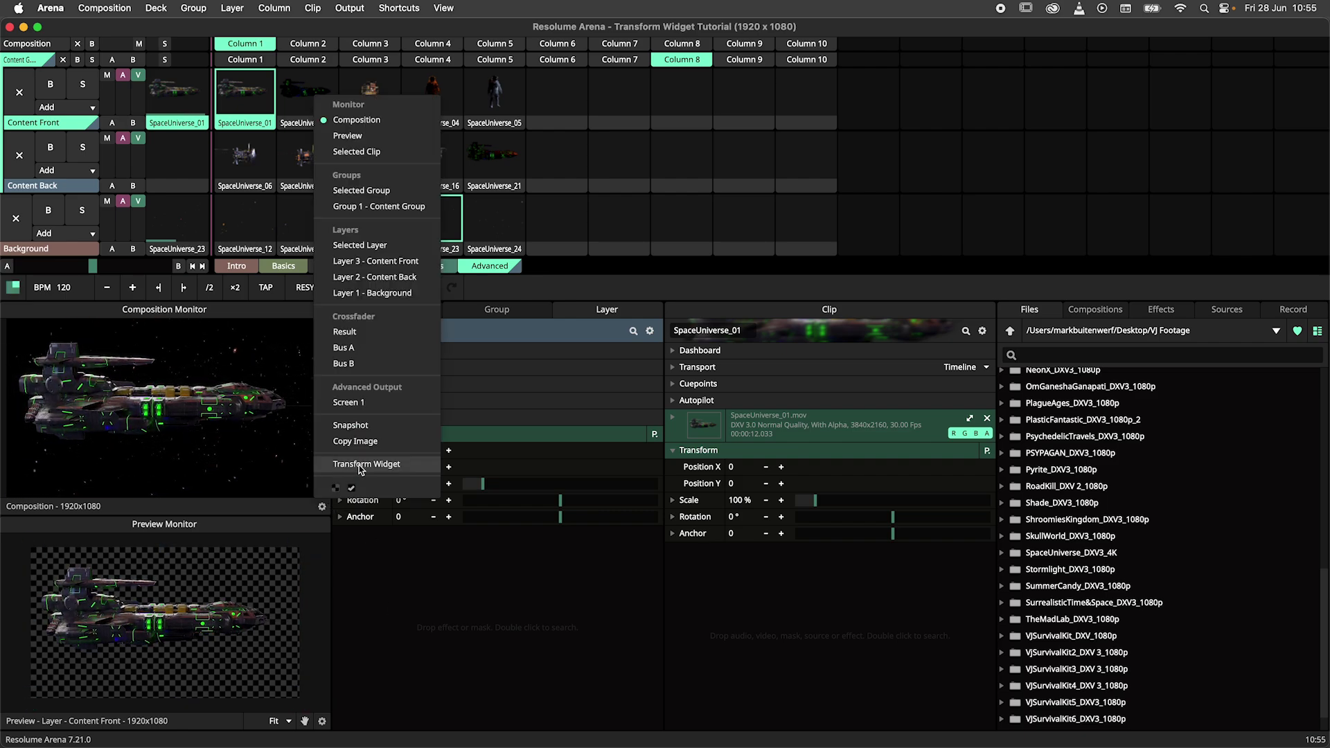
pyautogui.click(385, 576)
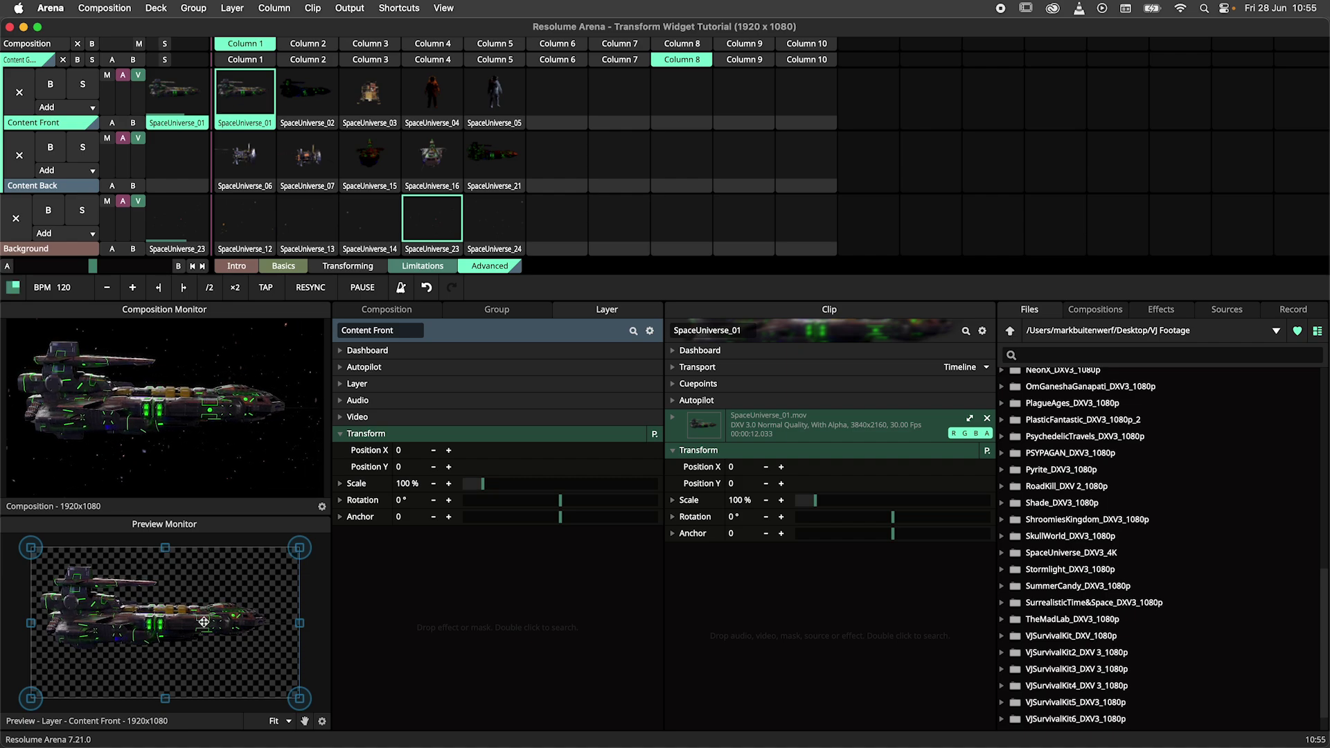
# Set the second monitor to Selected Clip and shift the SpaceUniverse_03 lander right.
pyautogui.click(323, 722)
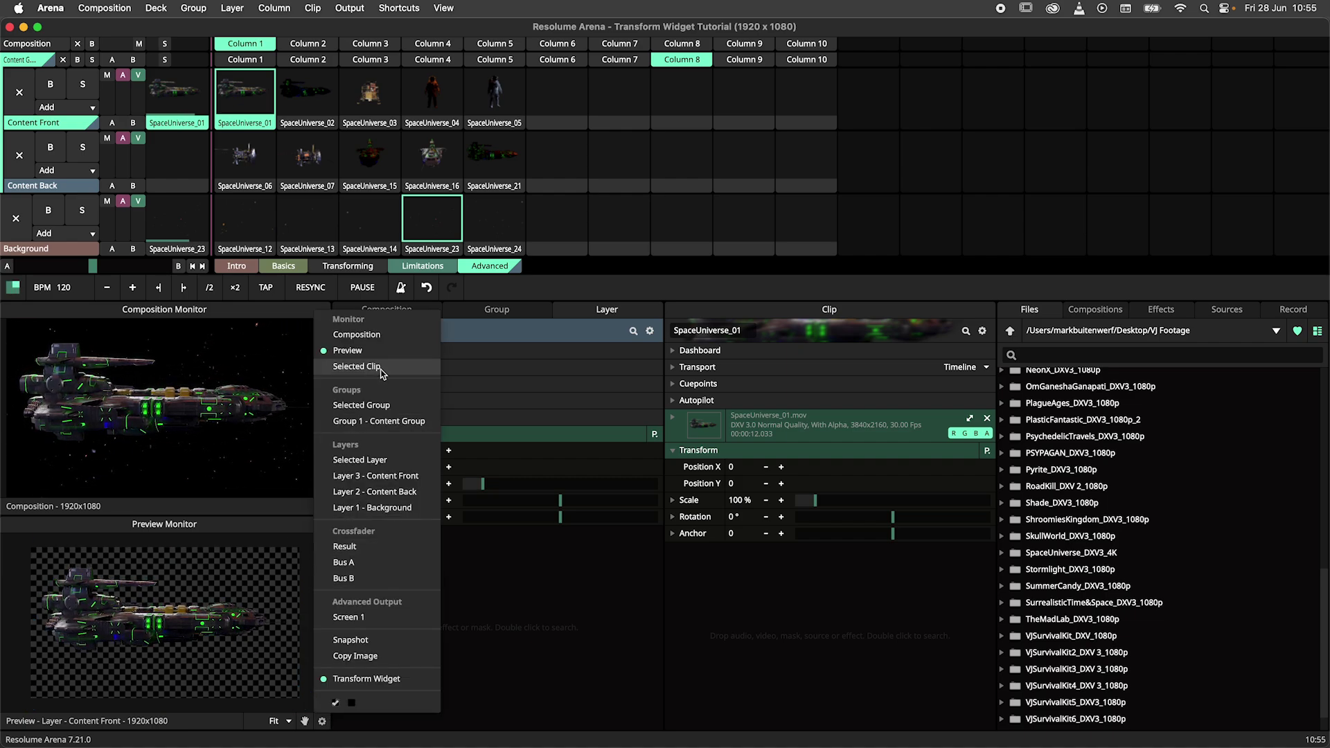
pyautogui.click(357, 367)
pyautogui.click(360, 104)
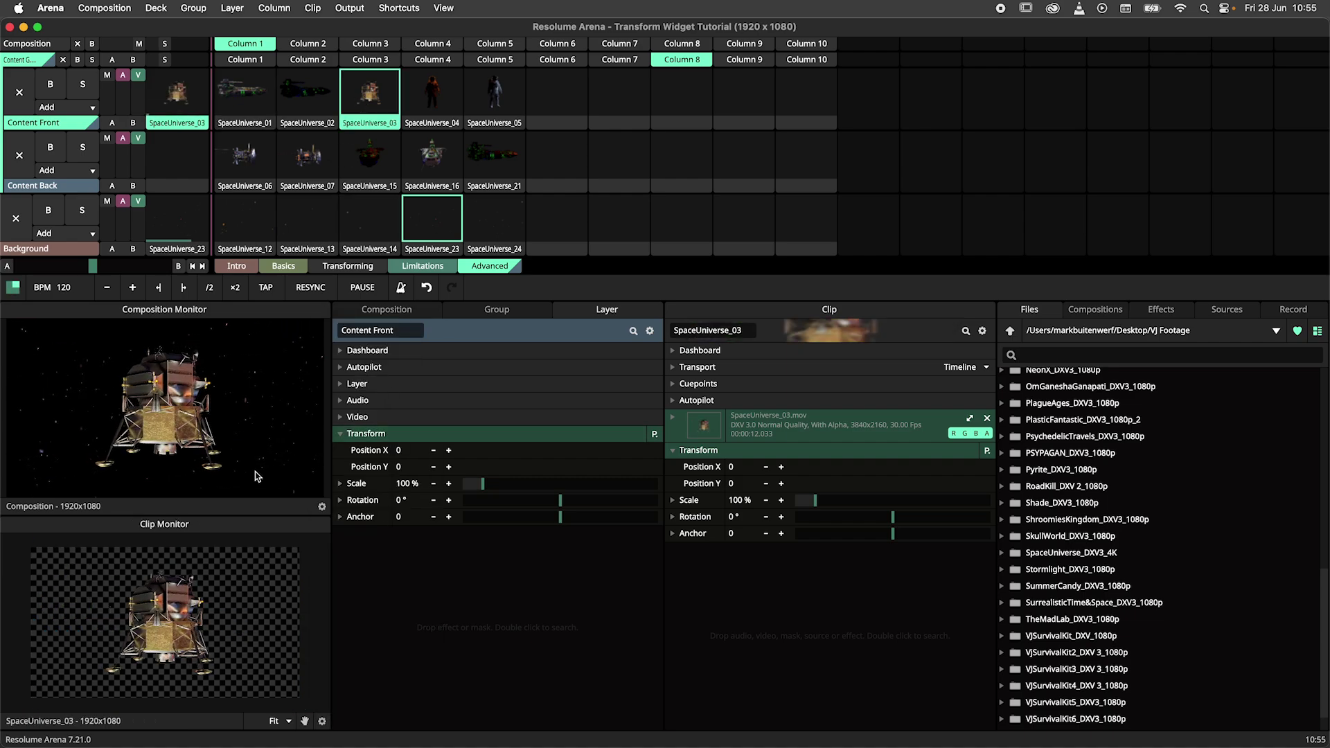
pyautogui.moveTo(170, 631); pyautogui.dragTo(236, 595)
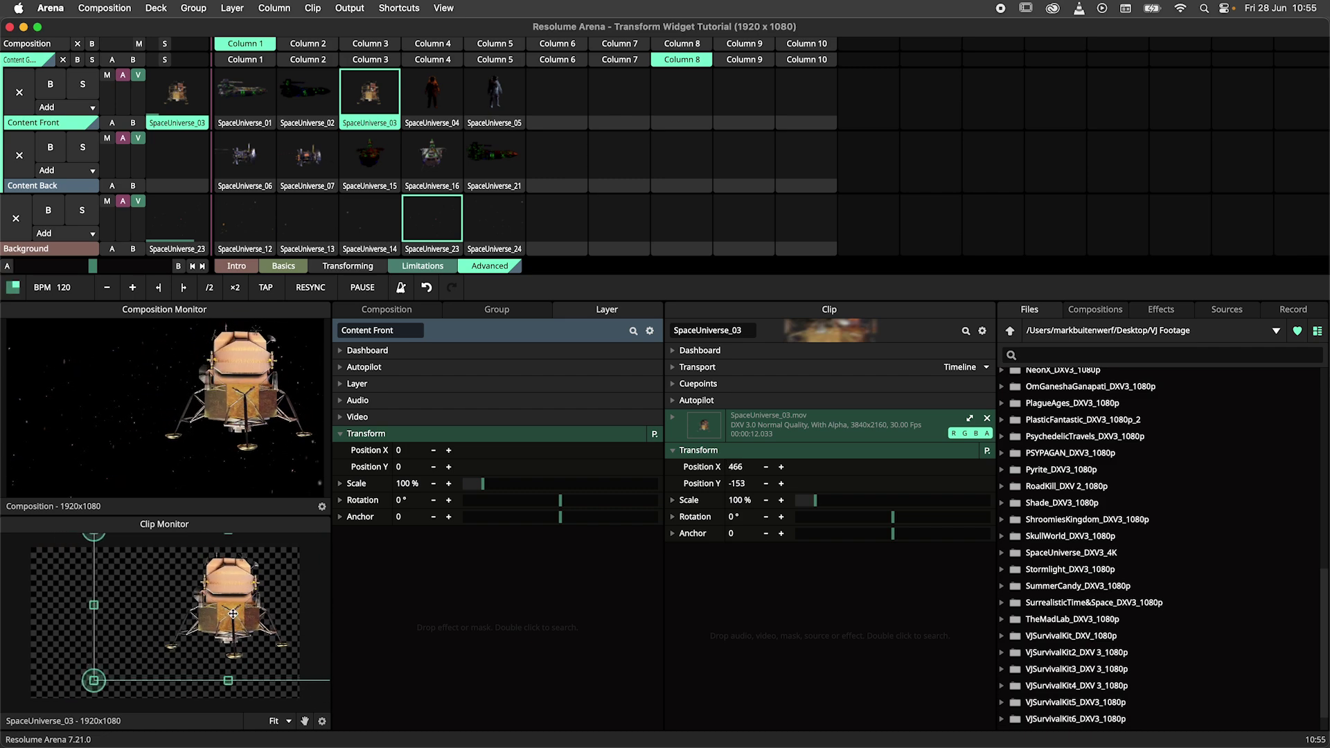
# Move the SpaceUniverse_02 spaceship down and the astronaut clip right, relaunching clips to compare.
pyautogui.click(308, 123)
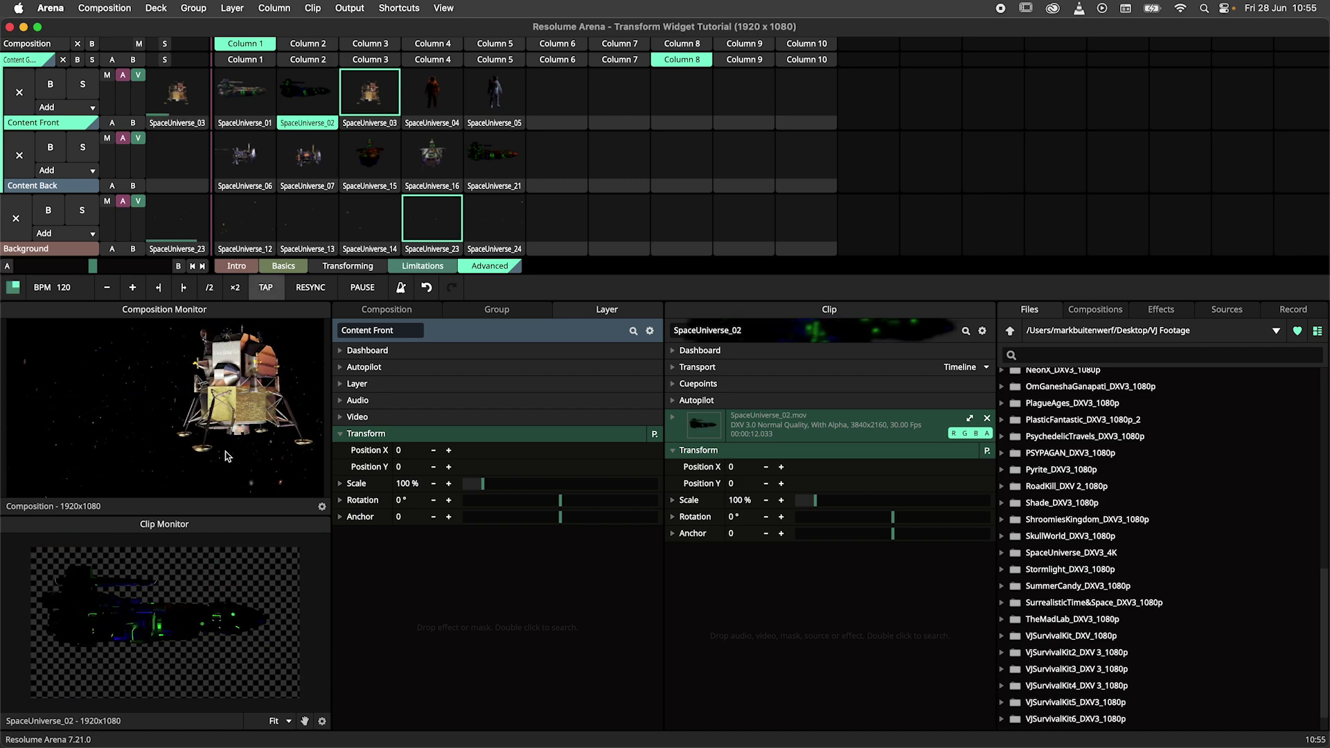
pyautogui.moveTo(175, 587); pyautogui.dragTo(175, 620)
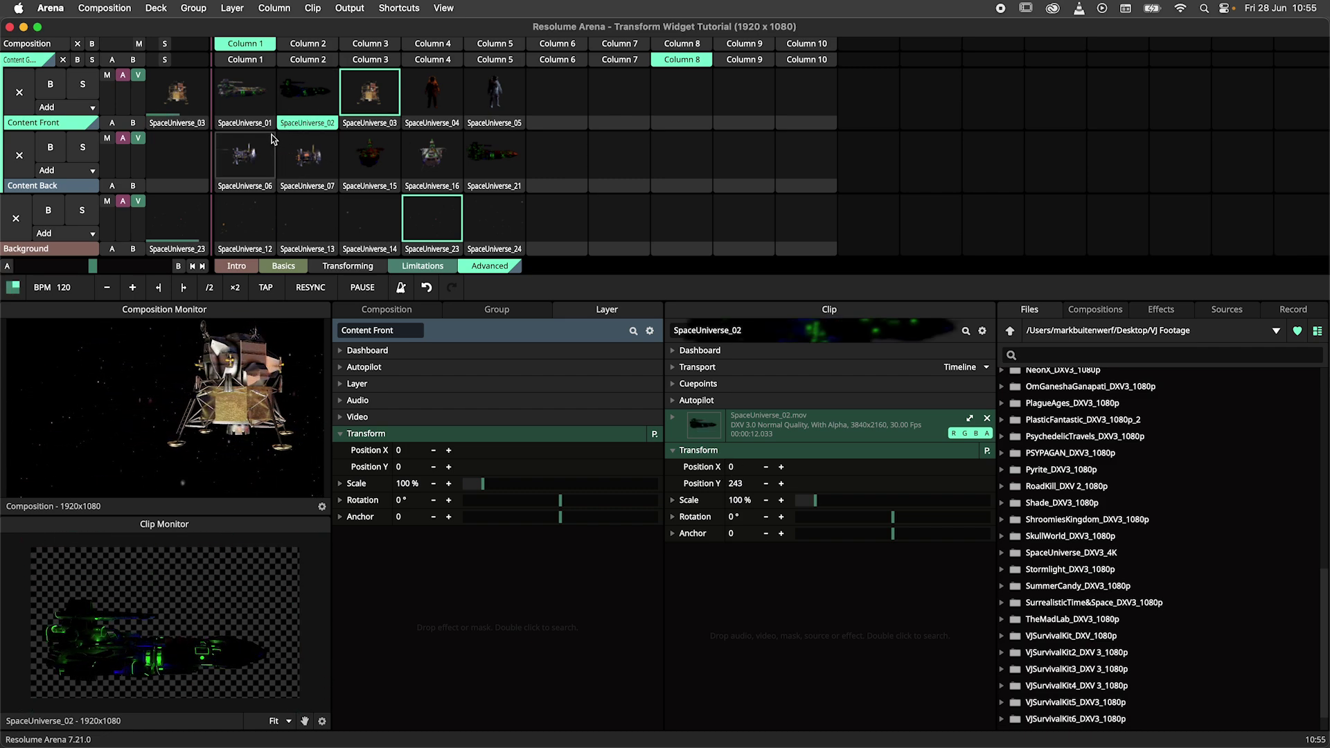
pyautogui.click(245, 122)
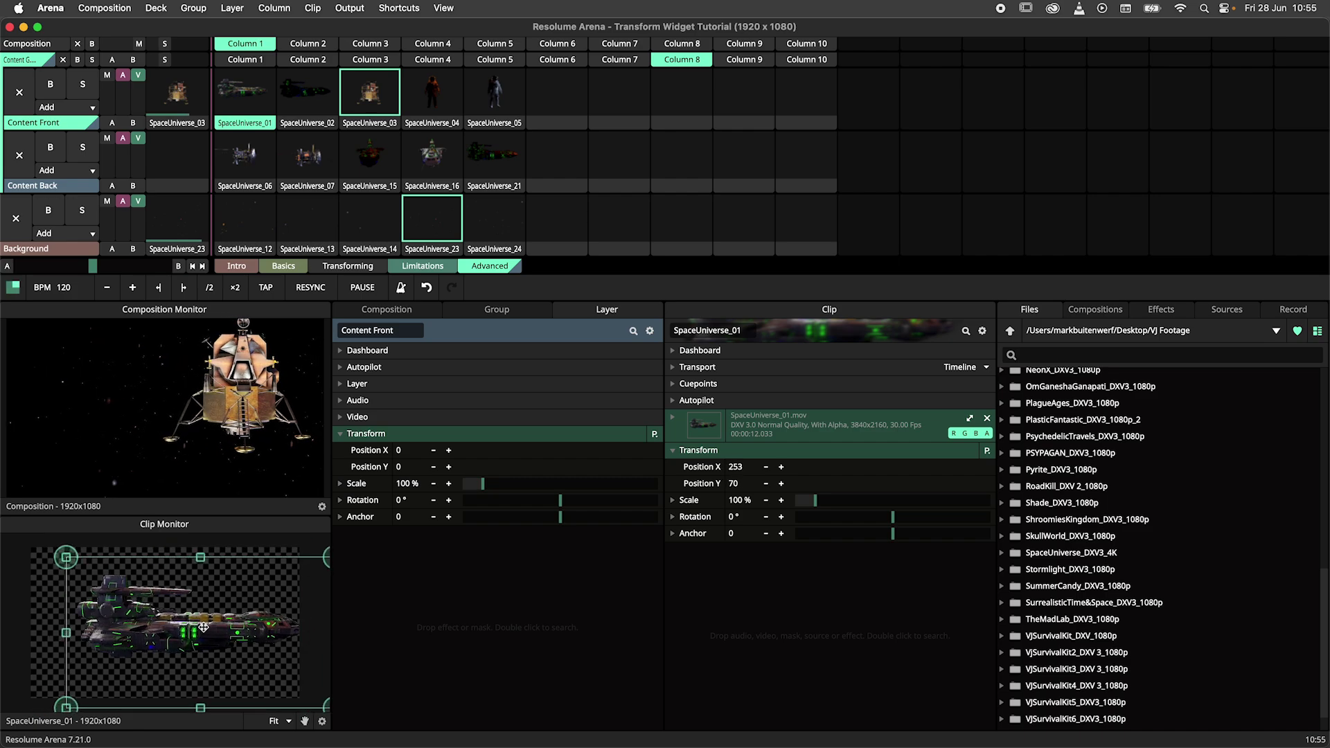
pyautogui.click(307, 93)
pyautogui.click(245, 94)
pyautogui.click(350, 98)
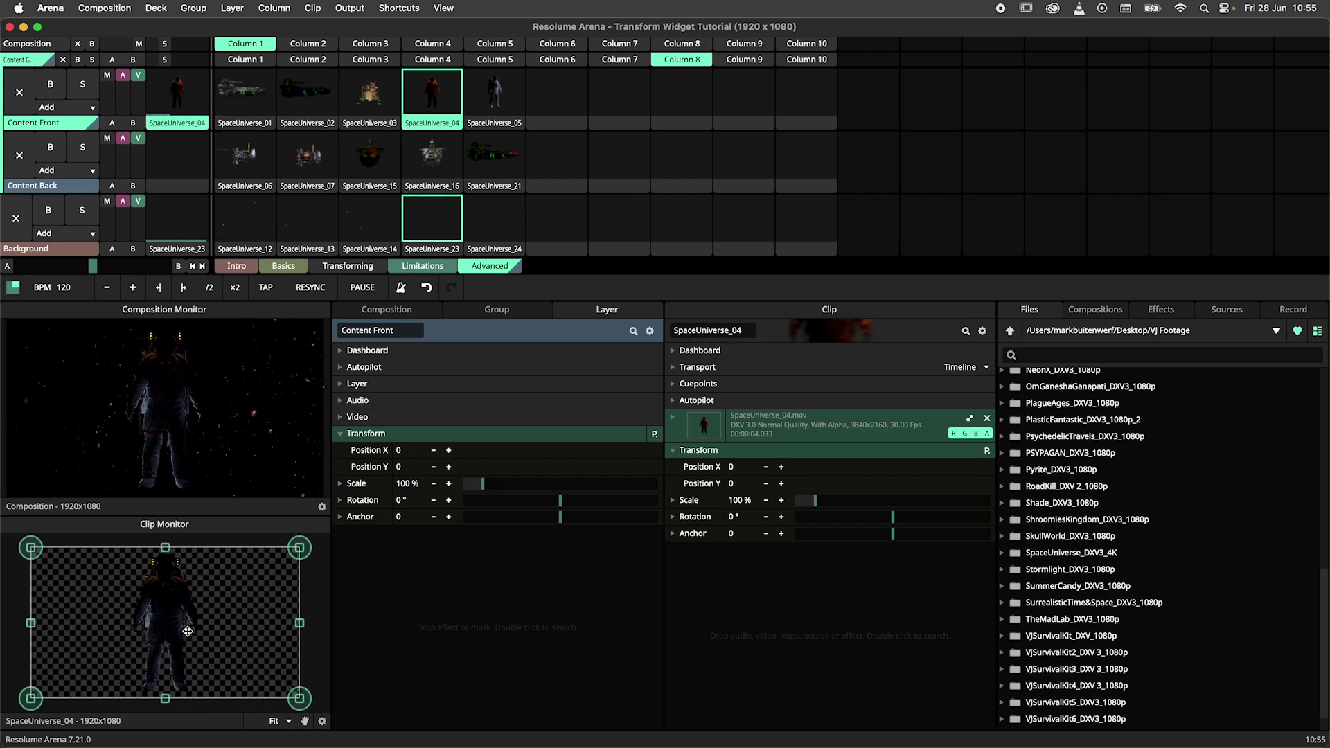
pyautogui.moveTo(170, 632); pyautogui.dragTo(226, 633)
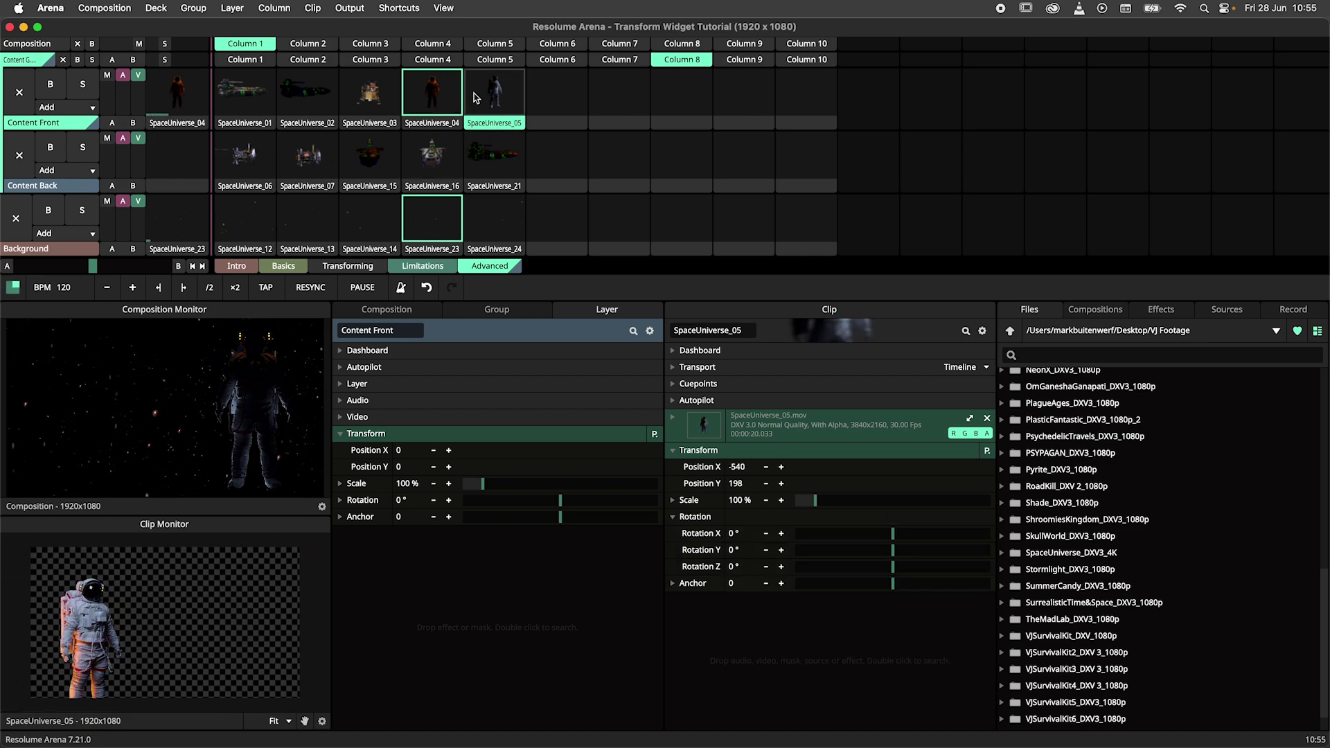
# Relaunch SpaceUniverse_04, switch the second monitor back to Preview, and select the Background layer.
pyautogui.click(433, 94)
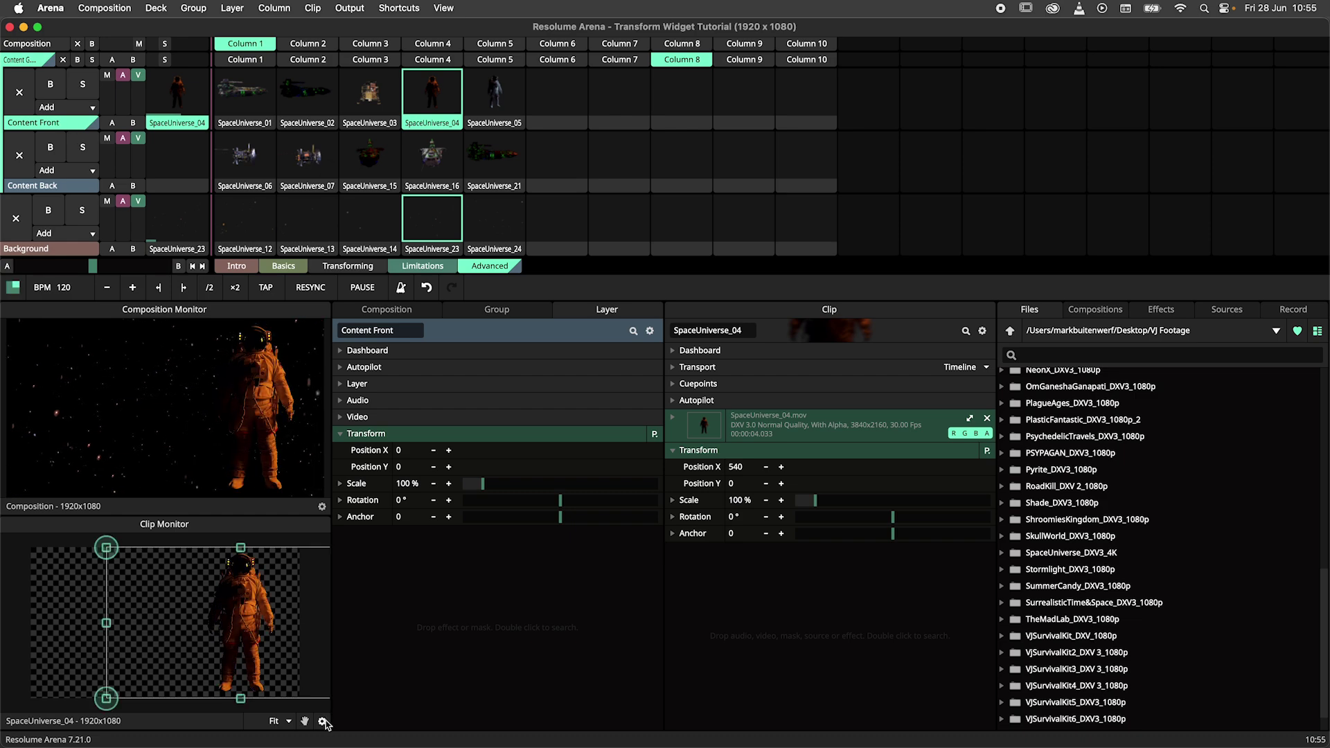
pyautogui.click(322, 721)
pyautogui.click(363, 355)
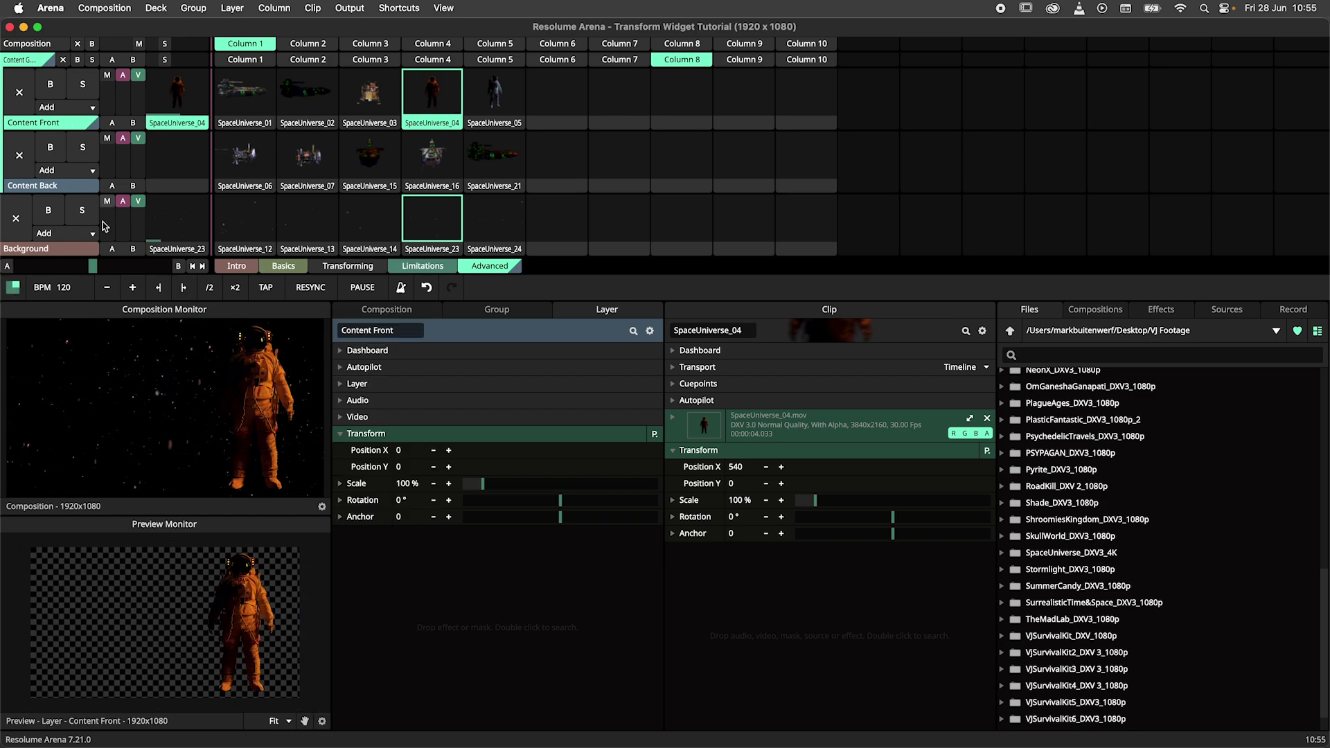
pyautogui.click(55, 250)
pyautogui.moveTo(211, 640)
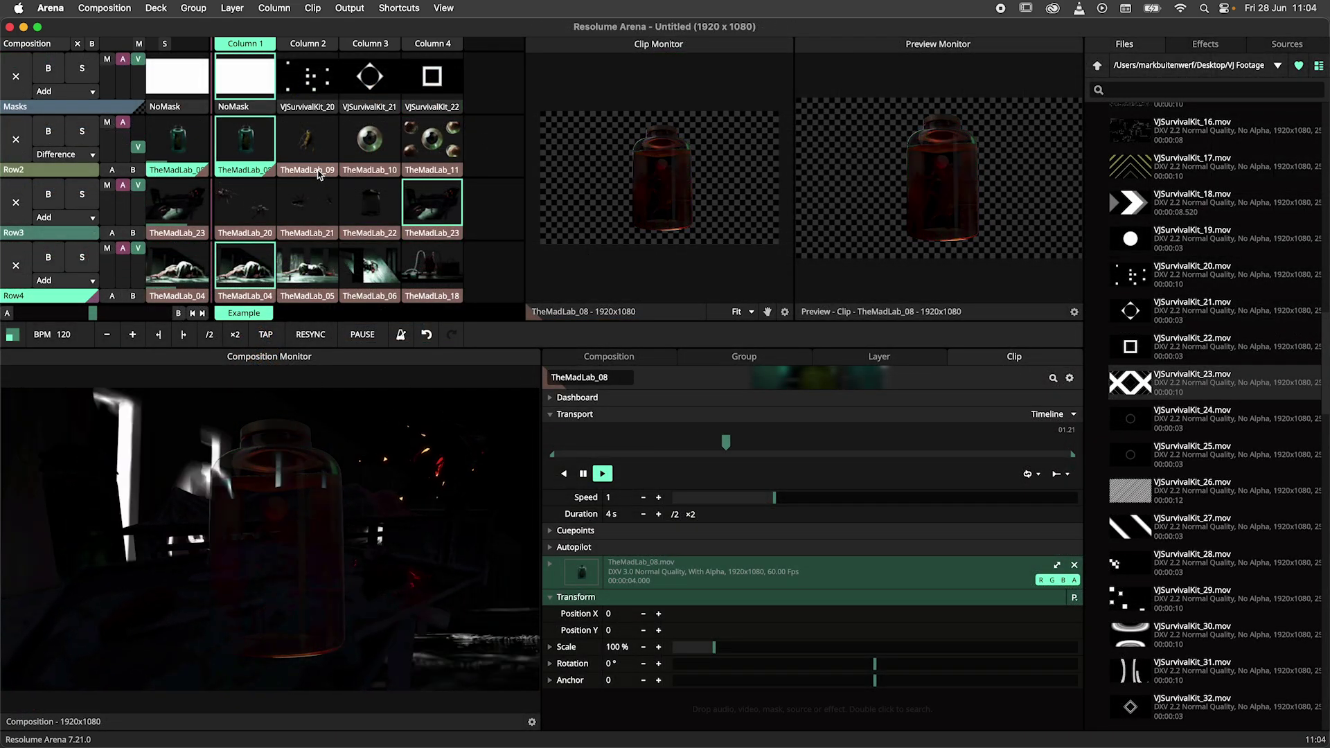
# Scale the TheMadLab_10 eyeball to about 77% and recentre it, then launch TheMadLab_11.
pyautogui.click(319, 173)
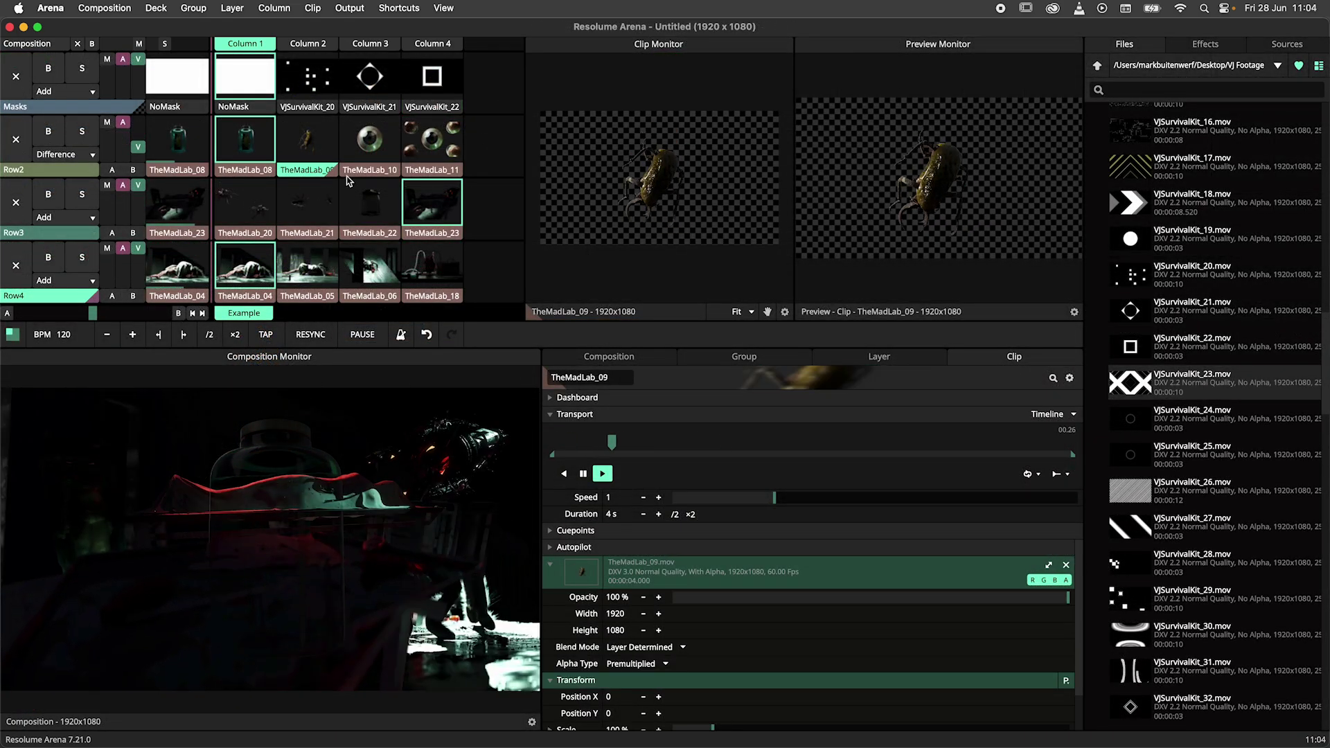
pyautogui.click(386, 173)
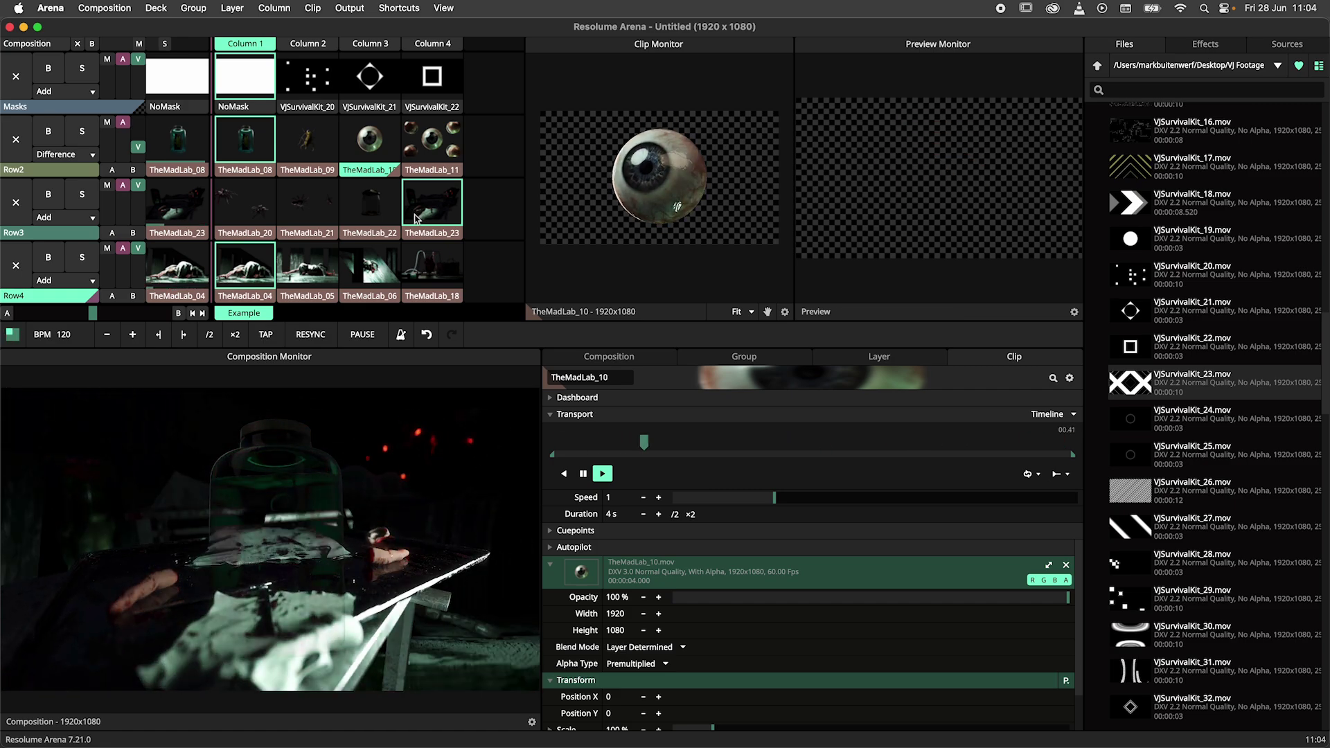
pyautogui.click(690, 187)
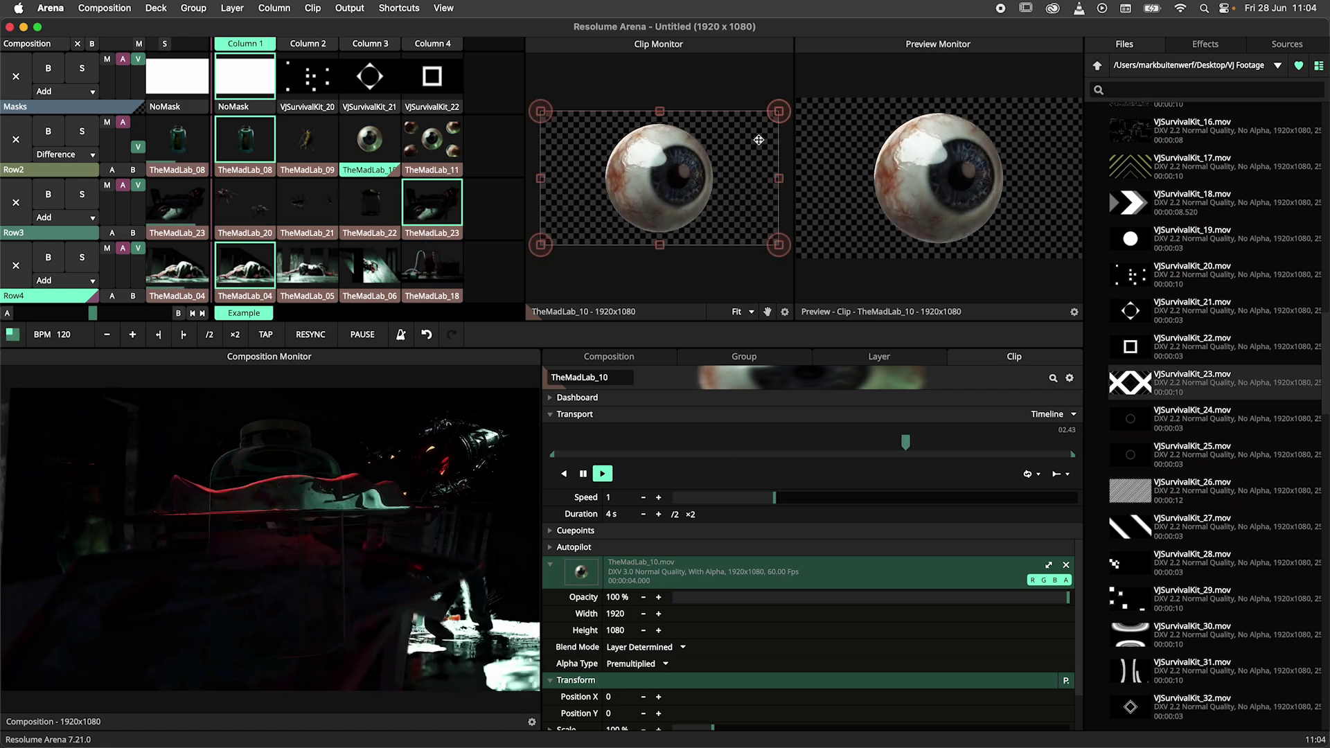
pyautogui.moveTo(779, 111); pyautogui.dragTo(724, 142)
pyautogui.moveTo(646, 179); pyautogui.dragTo(670, 163)
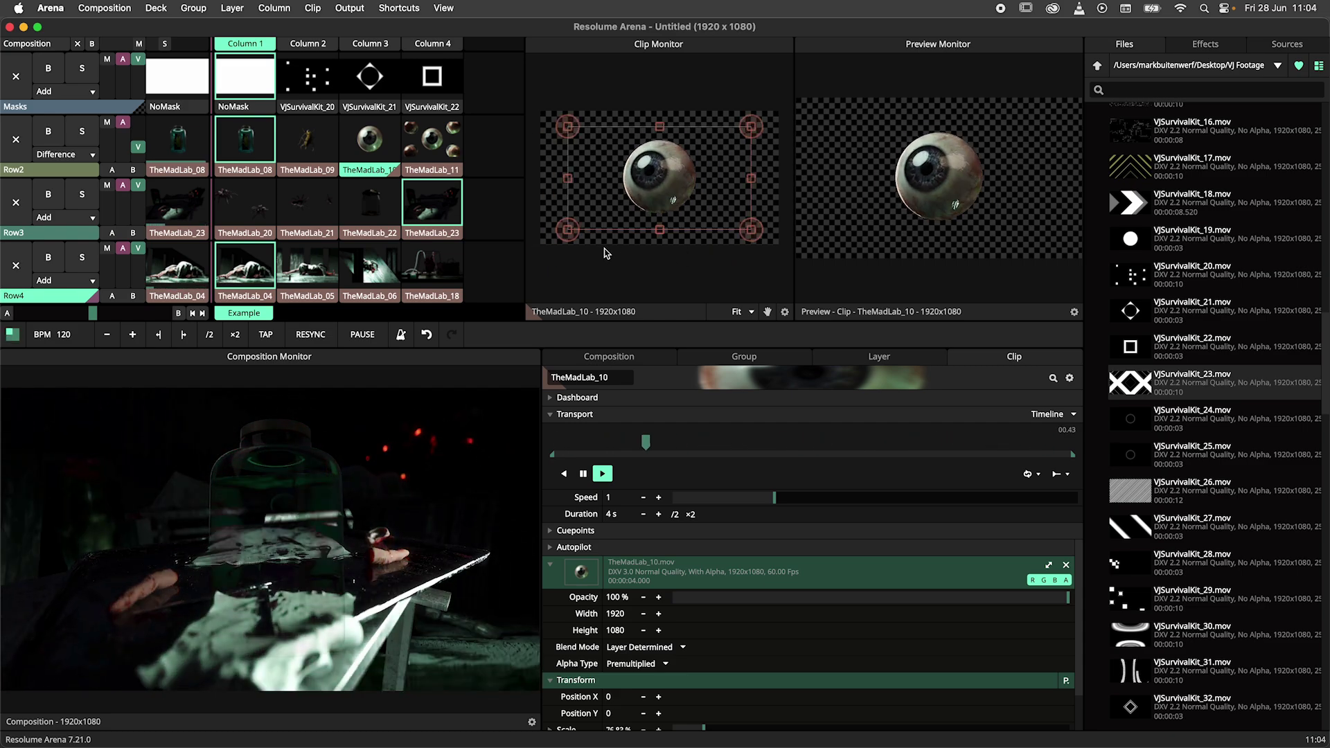
pyautogui.click(425, 148)
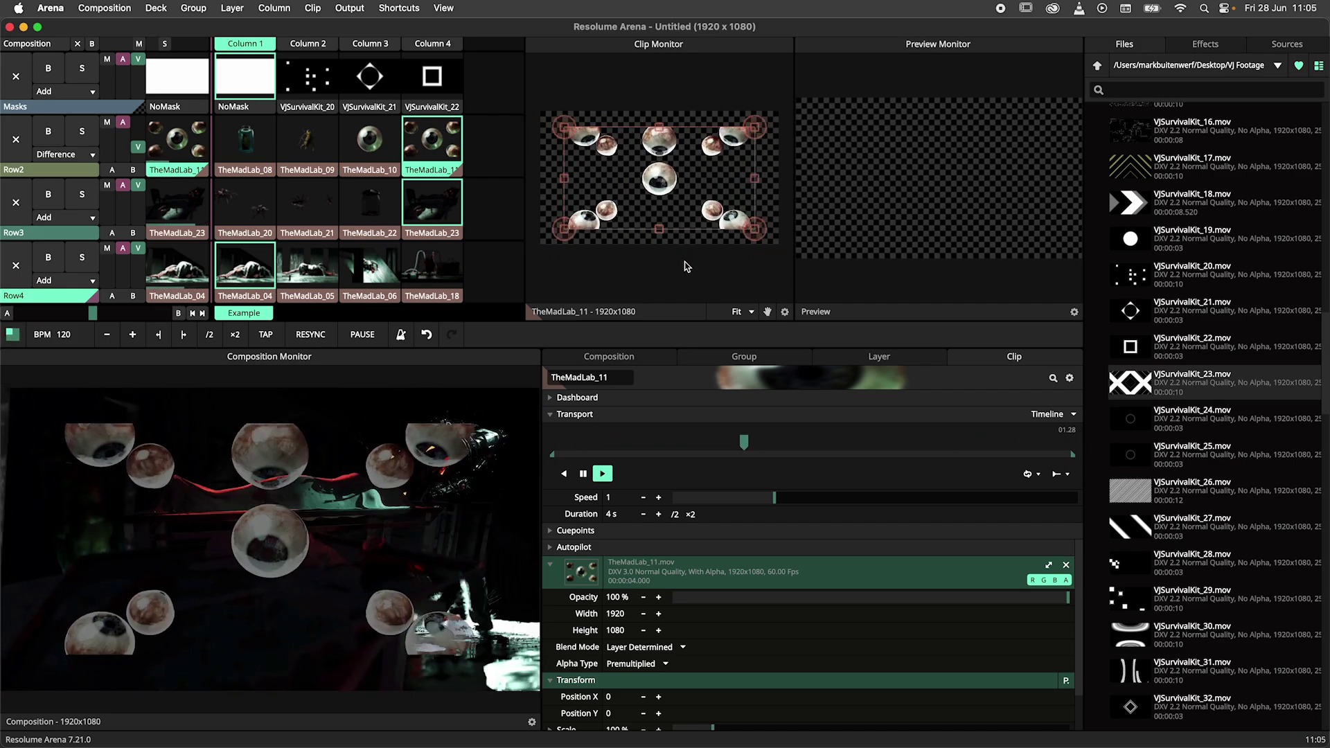
# Preview the VJSurvivalKit_21, _22, _23 and striped _26 files from the Files browser.
pyautogui.click(1152, 311)
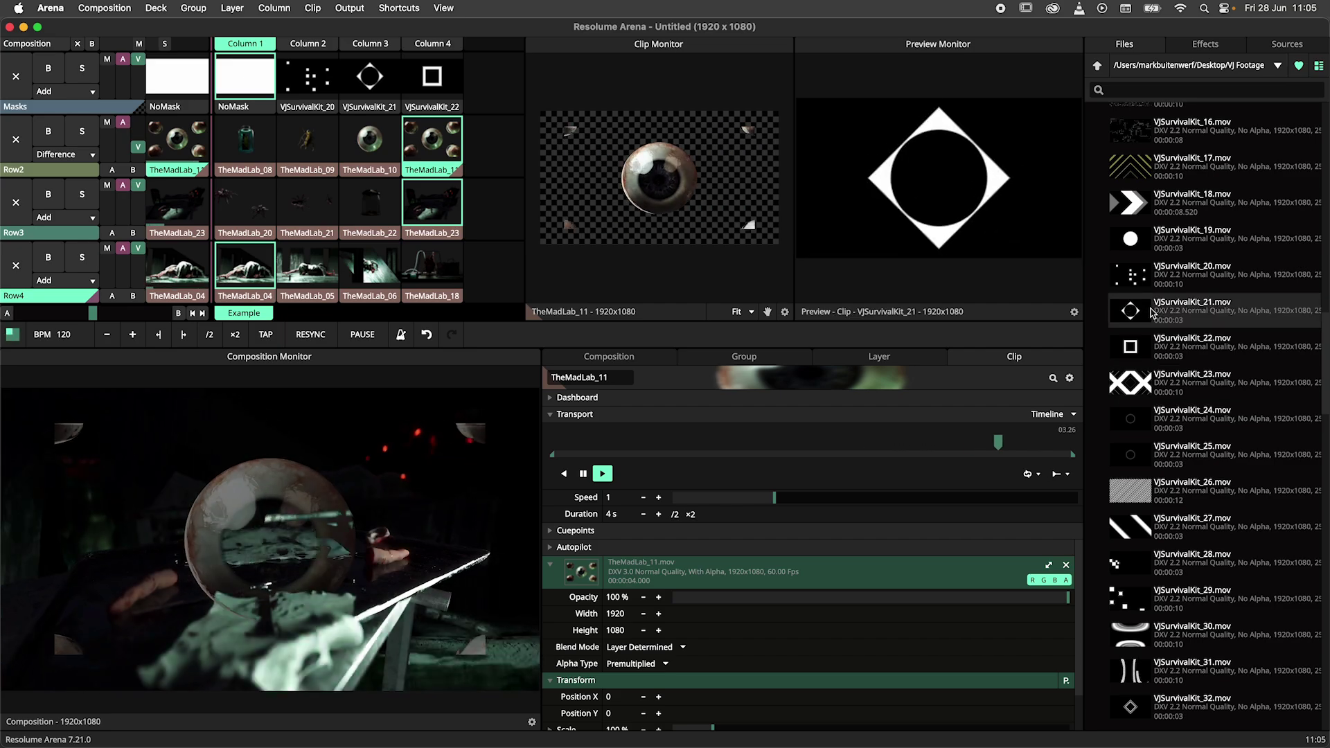
pyautogui.click(1152, 347)
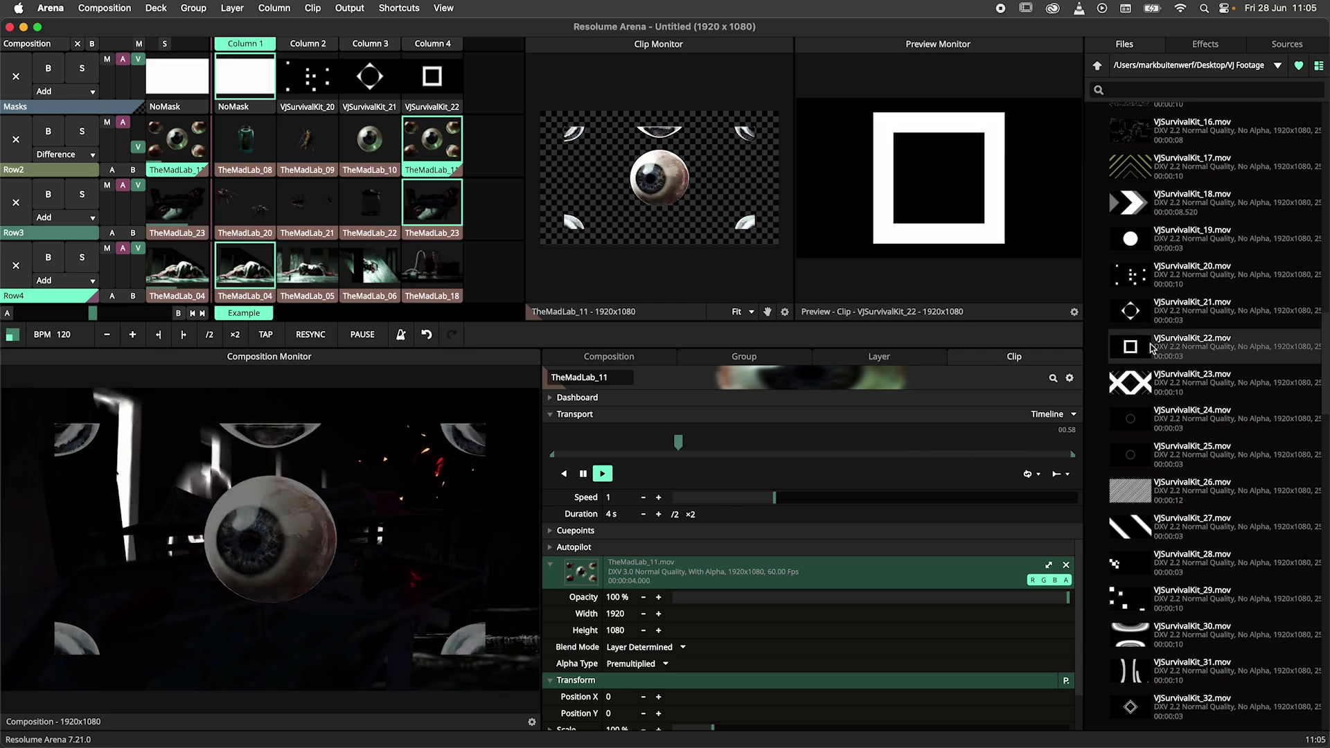
pyautogui.click(1145, 386)
pyautogui.click(1134, 493)
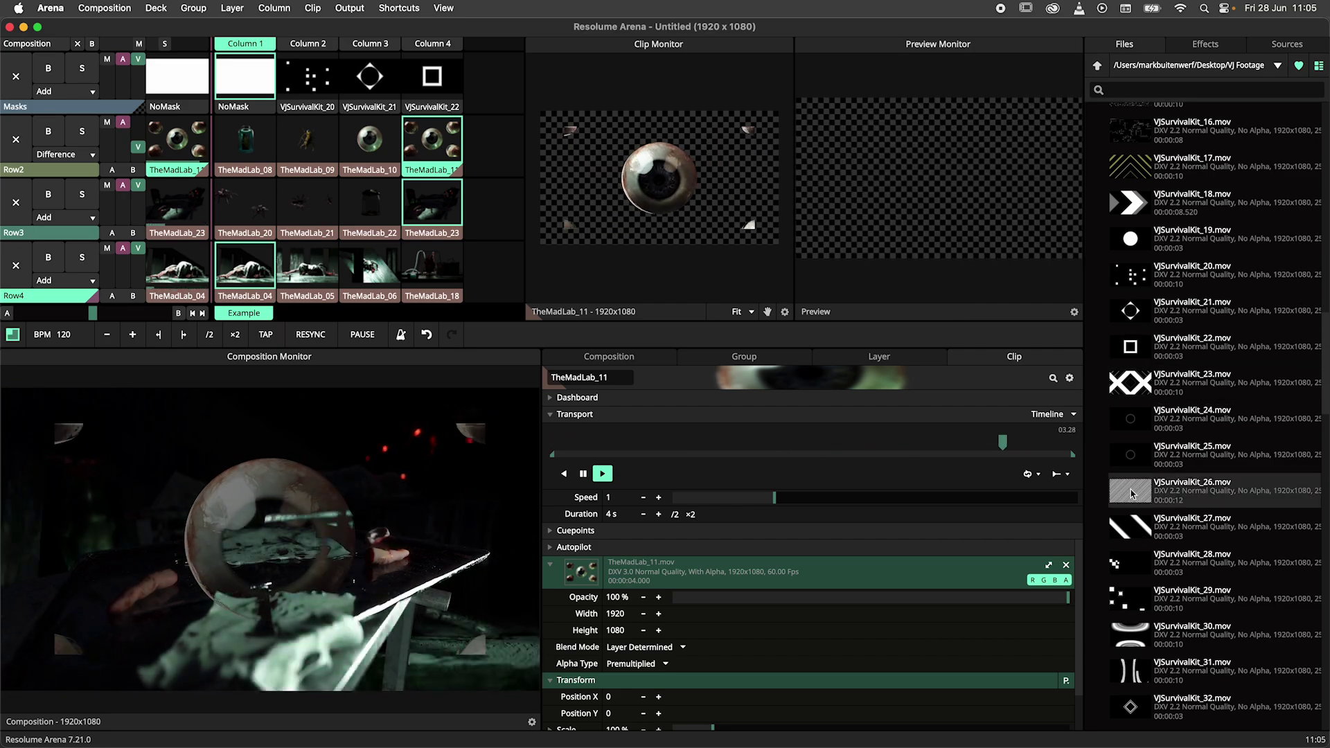